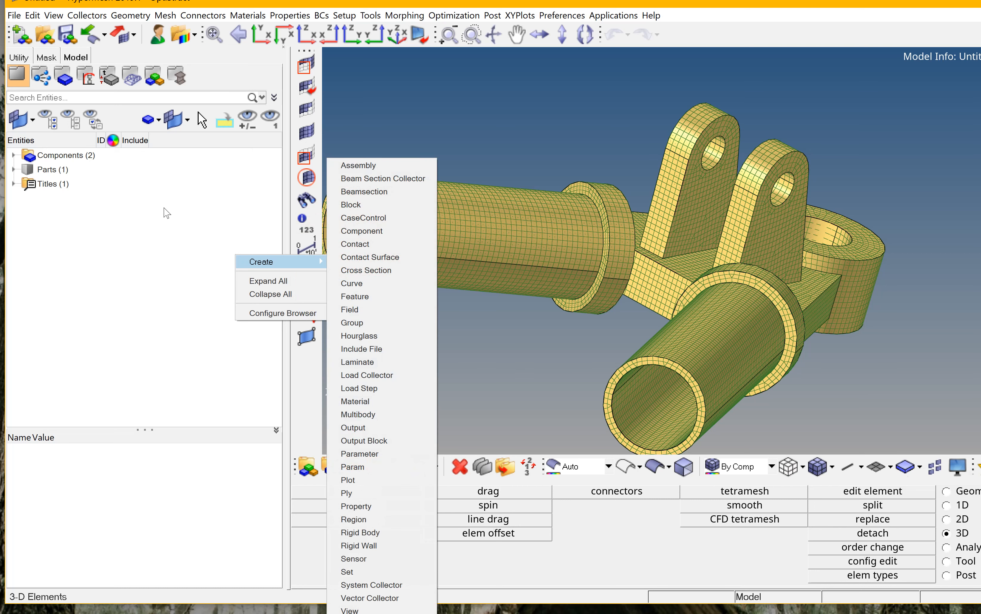
# Create a new material with E 210000.0, G 80769.2, NU 0.3 and RHO 7.85e-09.
pyautogui.click(354, 401)
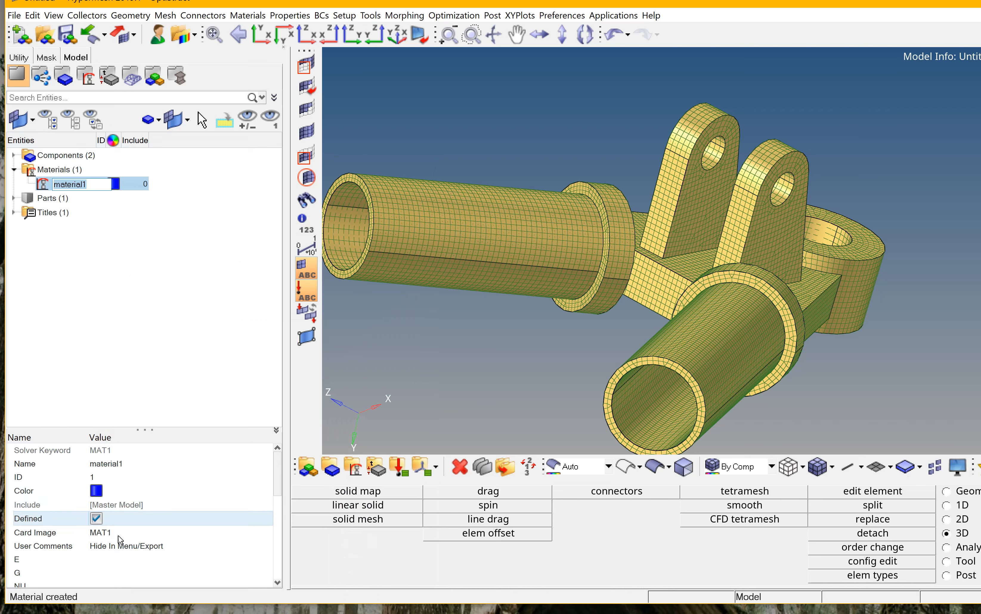
pyautogui.moveTo(277, 468); pyautogui.dragTo(278, 496)
pyautogui.click(105, 466)
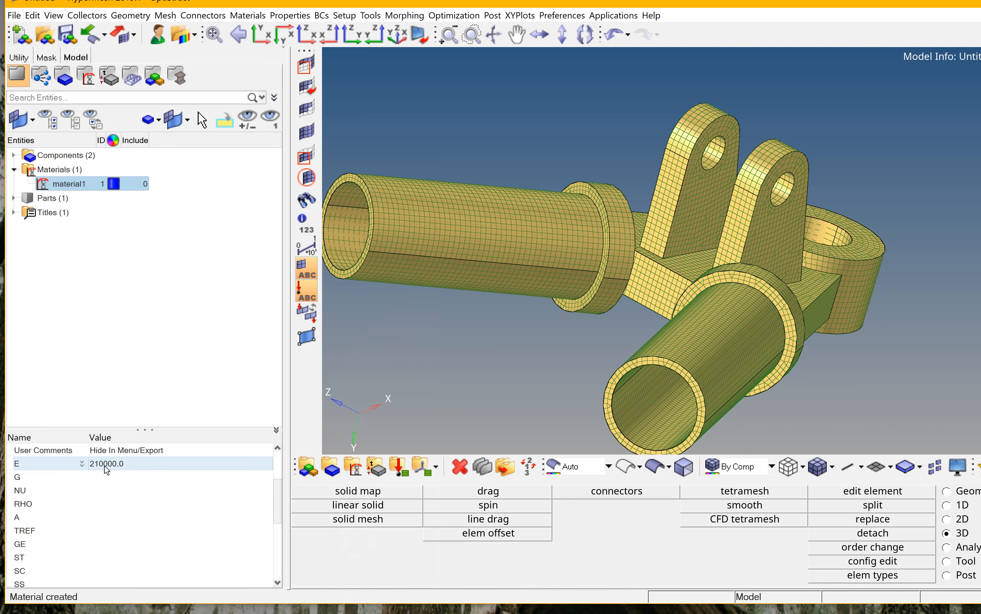
pyautogui.click(104, 466)
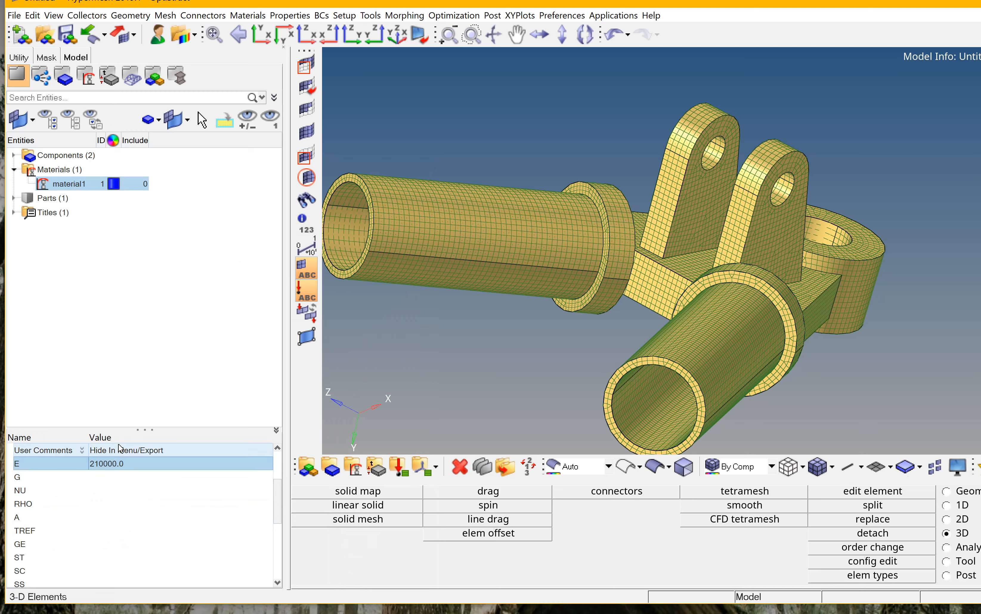
pyautogui.click(105, 477)
pyautogui.click(112, 493)
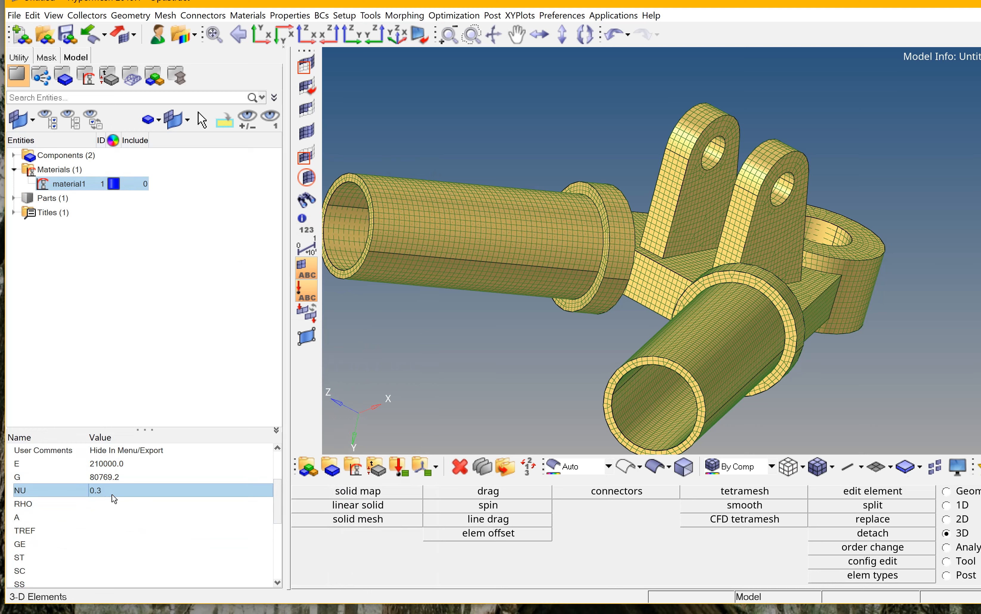
pyautogui.click(109, 504)
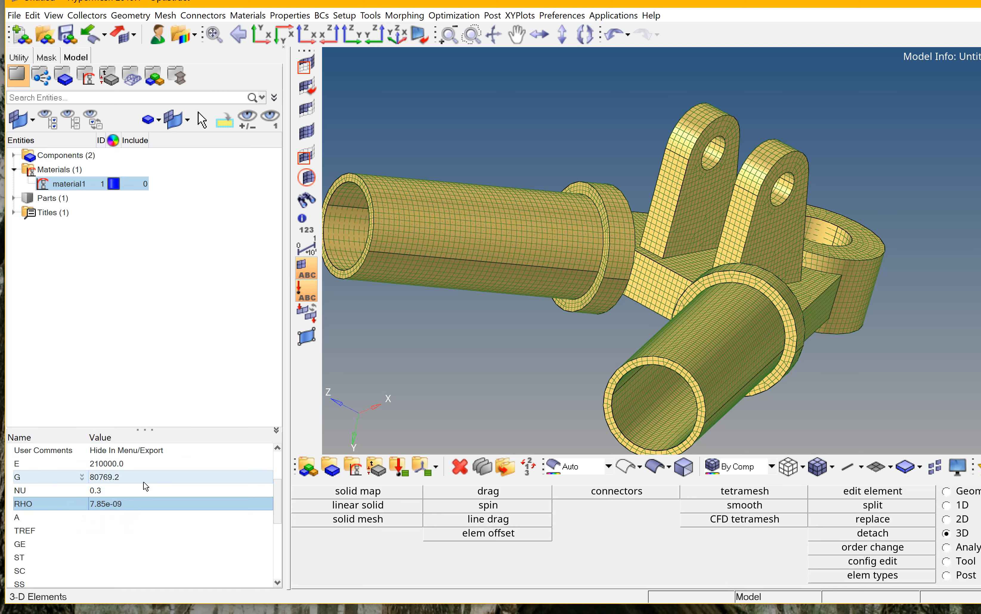
pyautogui.scroll(3, 138, 494)
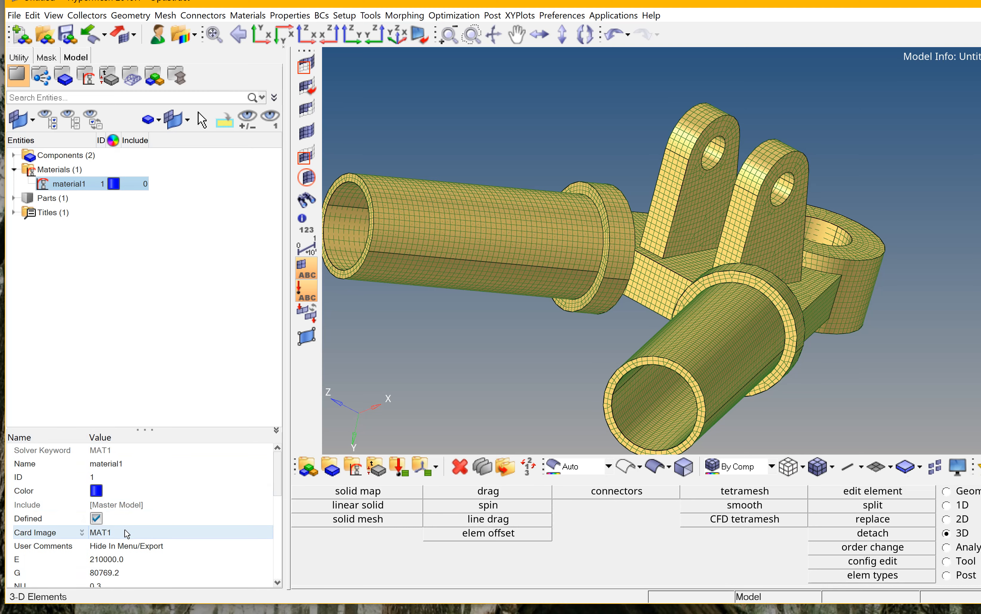
pyautogui.click(125, 533)
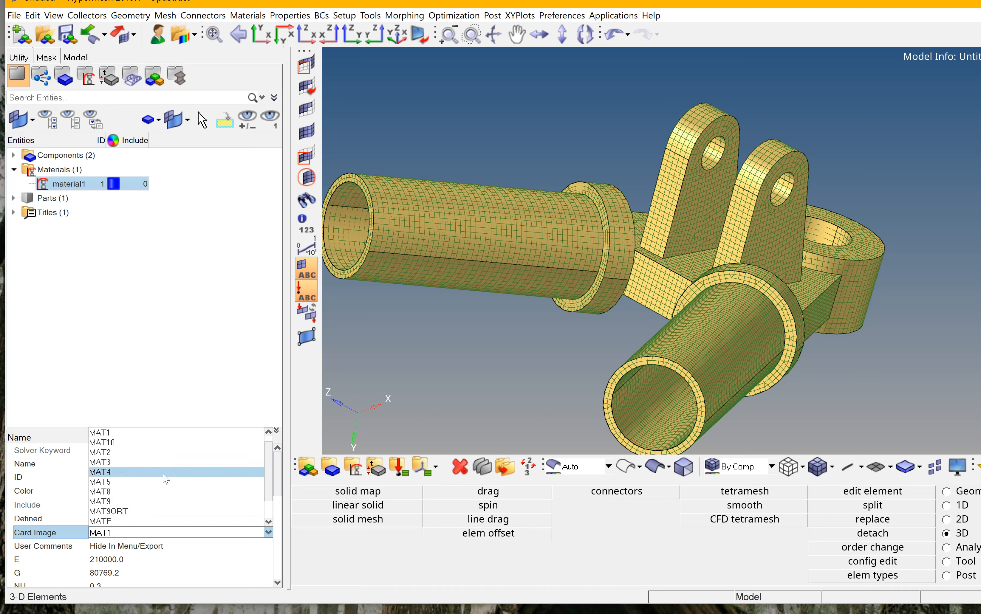
pyautogui.click(191, 382)
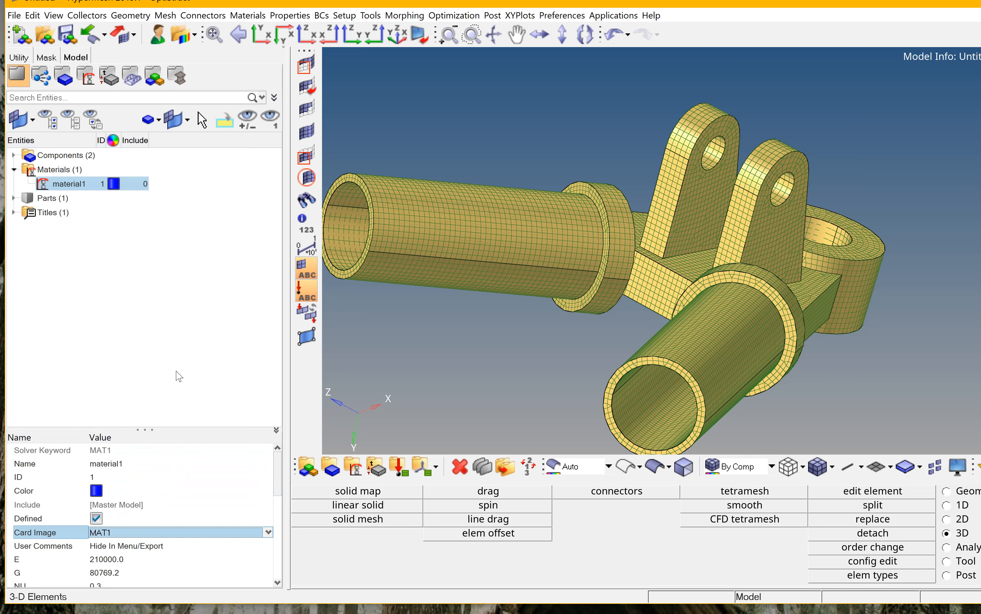
# Create a new property and change its card image to PSOLID.
pyautogui.rightClick(153, 256)
pyautogui.moveTo(179, 262)
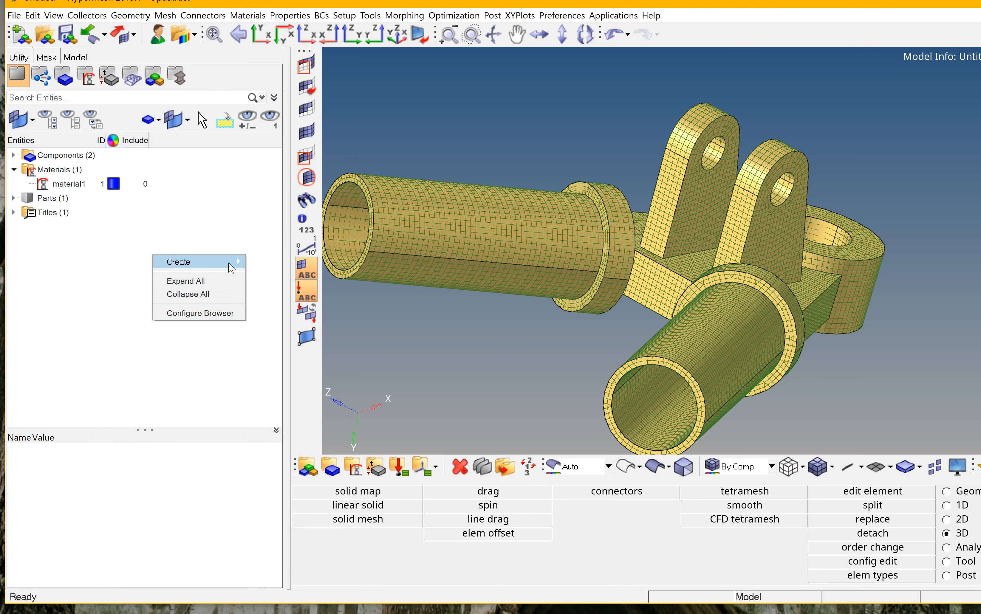
pyautogui.moveTo(246, 270)
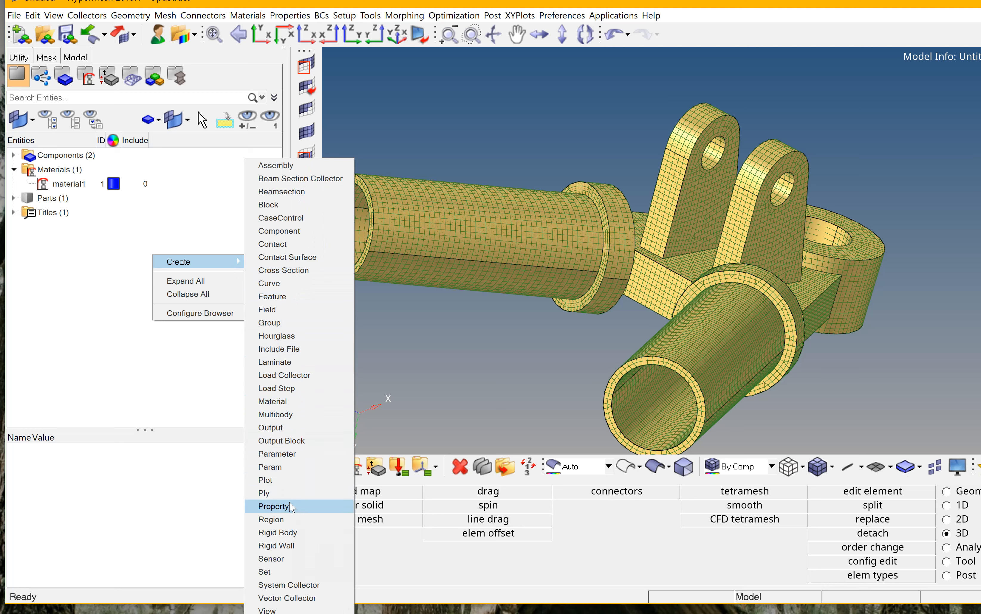
pyautogui.click(272, 507)
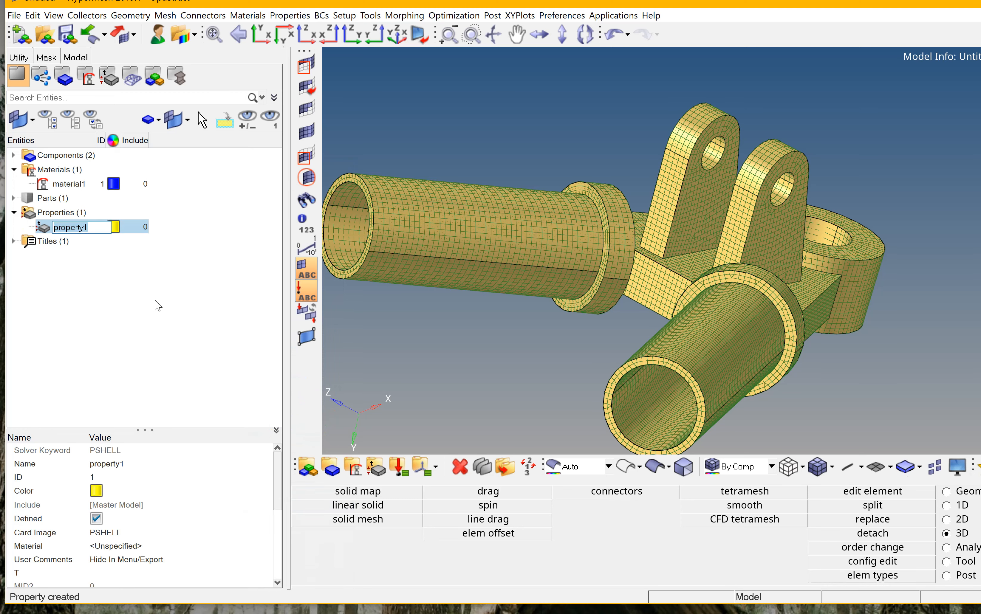
pyautogui.click(151, 530)
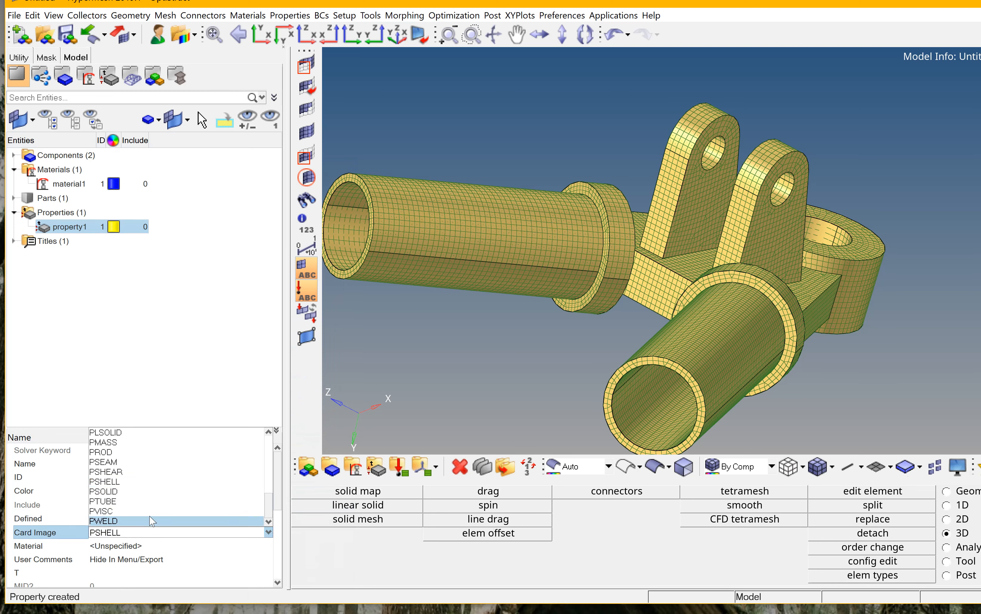
pyautogui.click(140, 492)
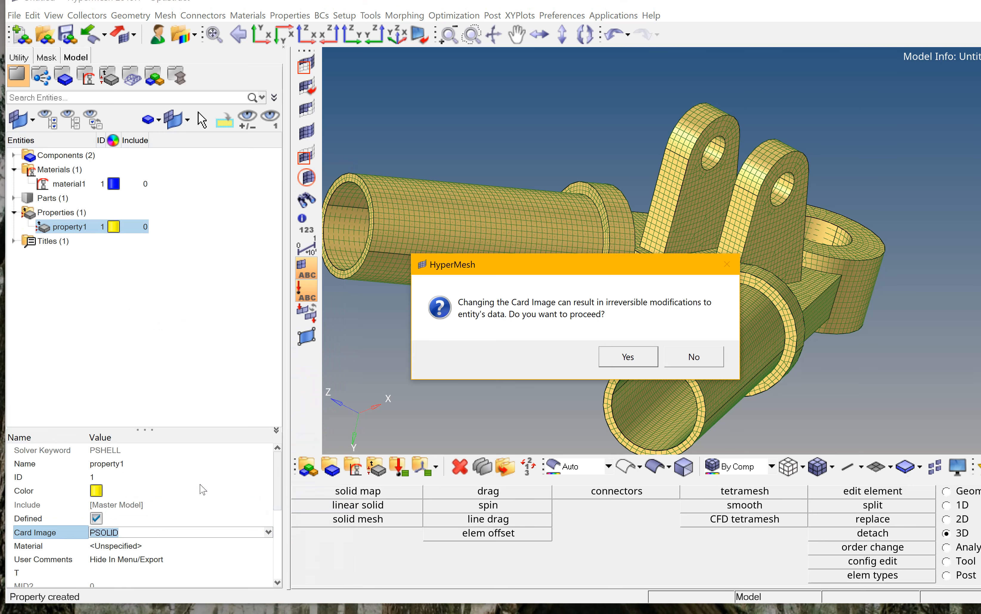
pyautogui.click(626, 356)
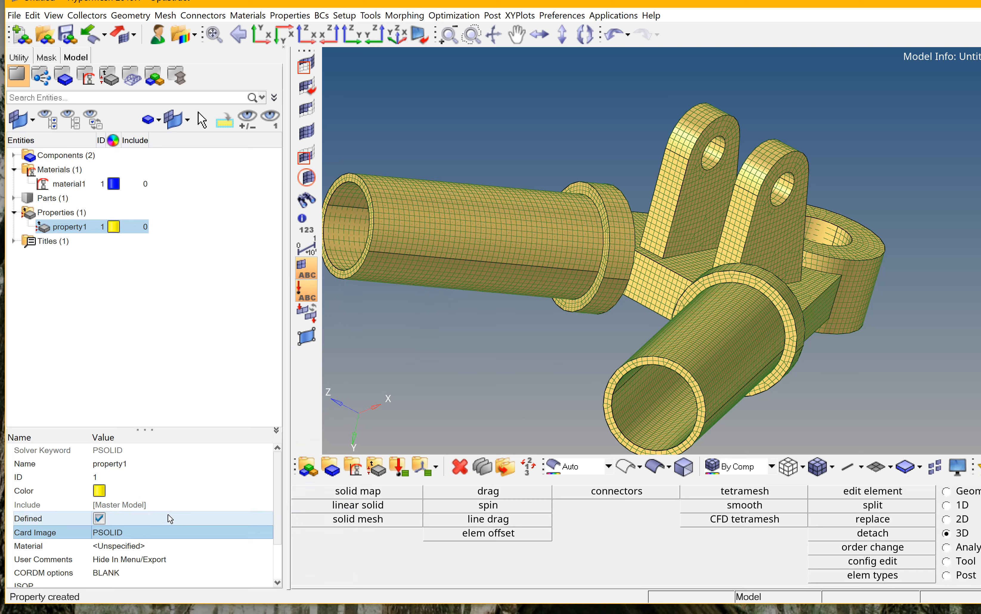
# Assign material1 as the material of property1.
pyautogui.click(169, 546)
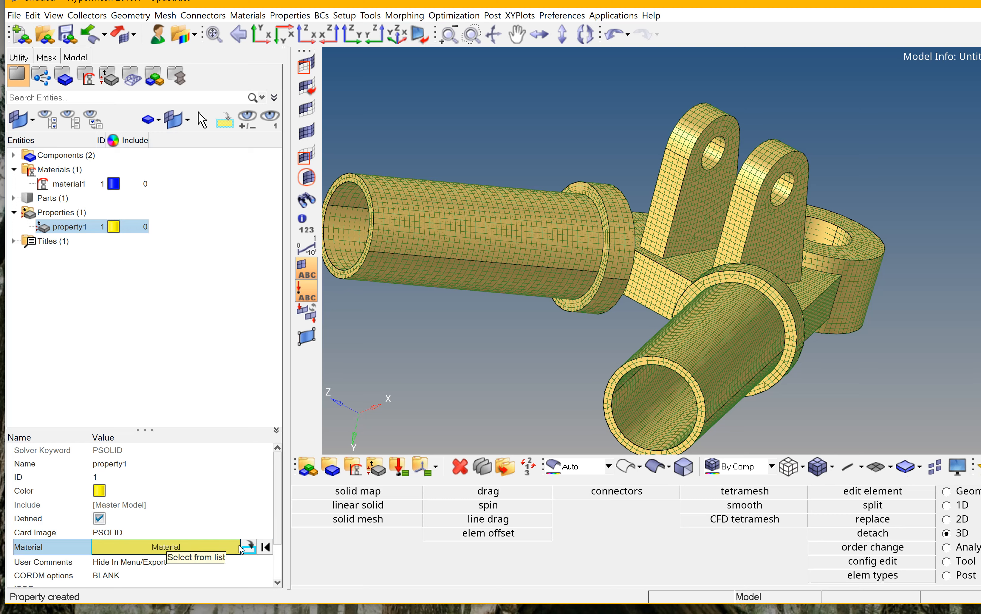
pyautogui.click(249, 547)
pyautogui.click(363, 500)
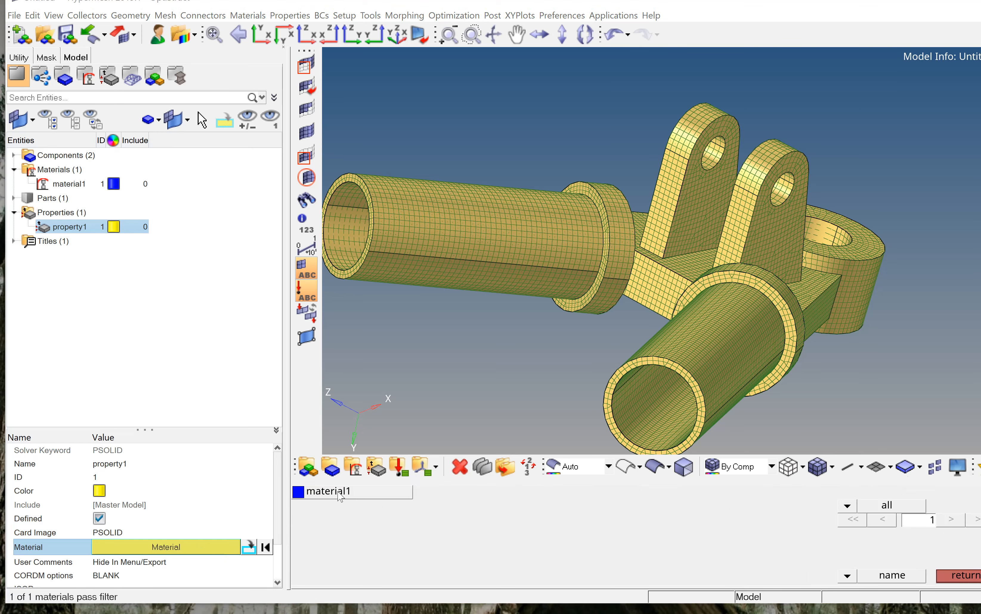
pyautogui.click(340, 493)
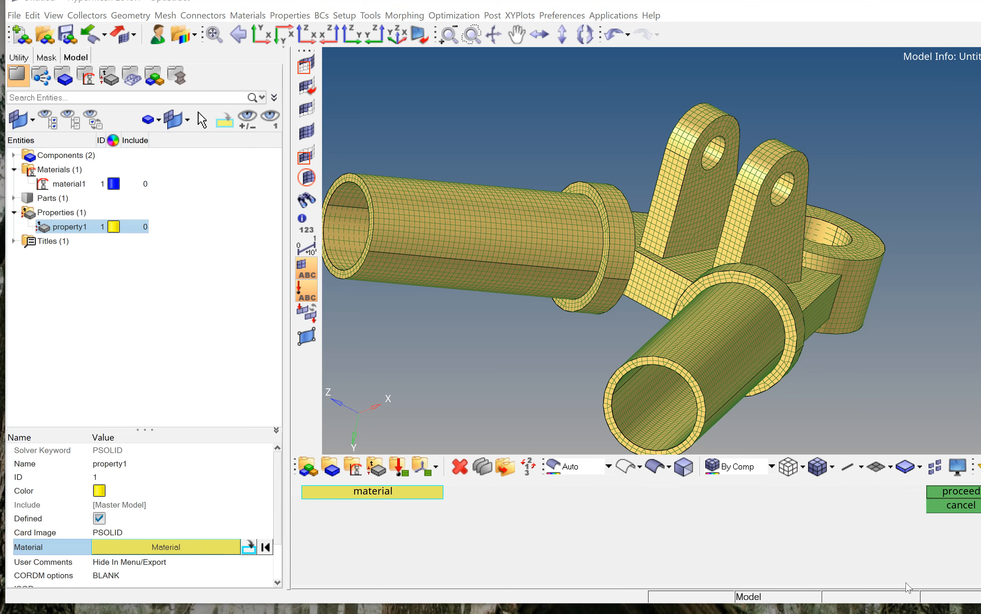
pyautogui.click(959, 495)
pyautogui.scroll(-2, 124, 561)
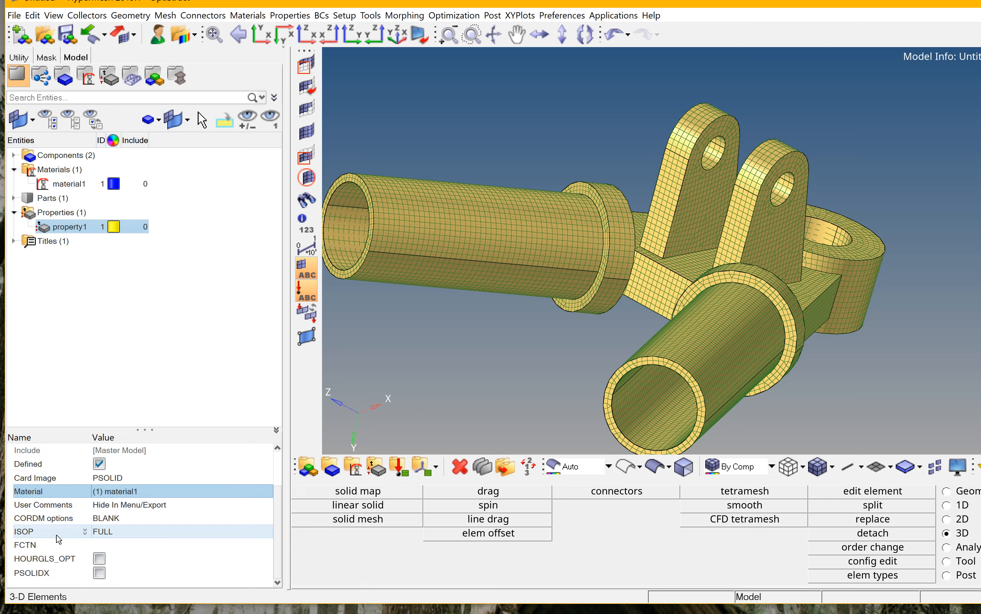
pyautogui.click(109, 537)
pyautogui.click(177, 551)
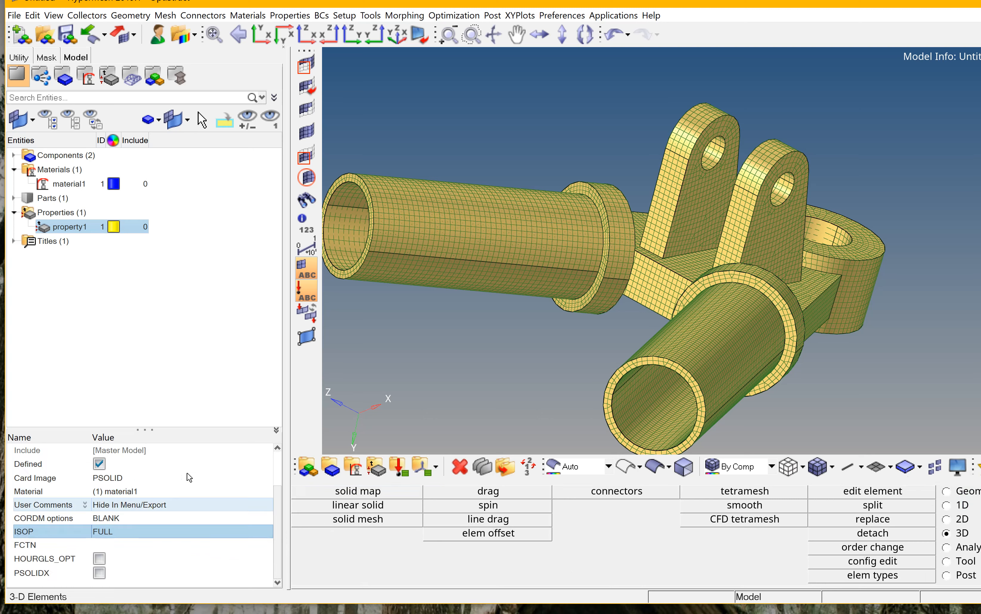
pyautogui.click(217, 318)
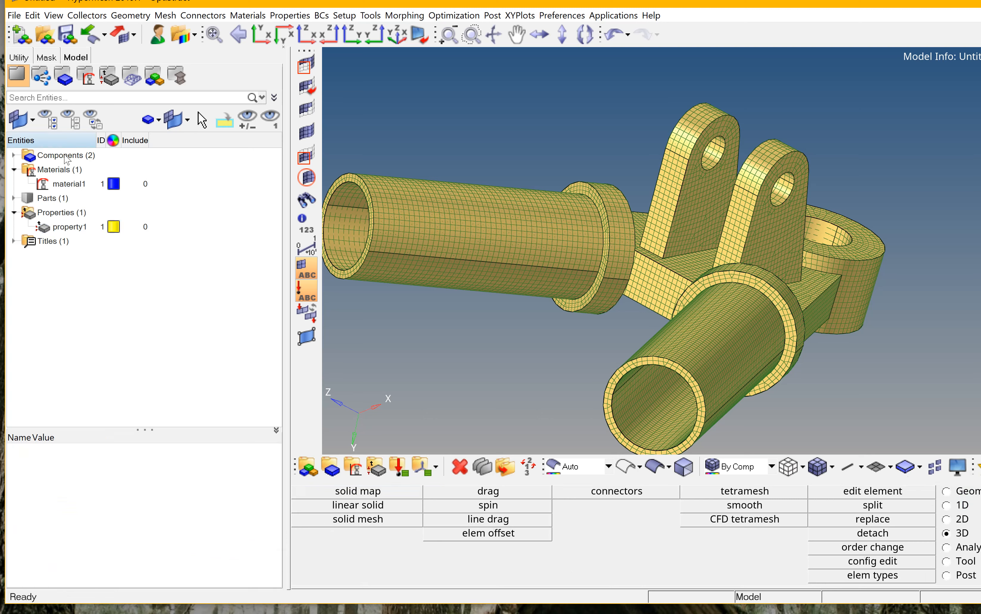
# Assign property1 to the SU_FrontUpperConnector_V3 component.
pyautogui.click(13, 155)
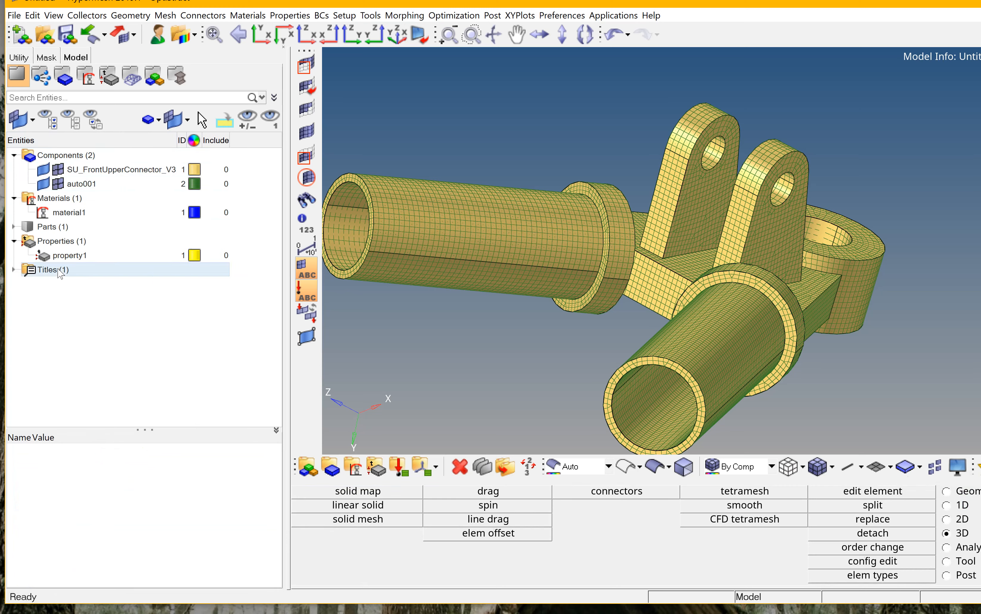
pyautogui.rightClick(107, 172)
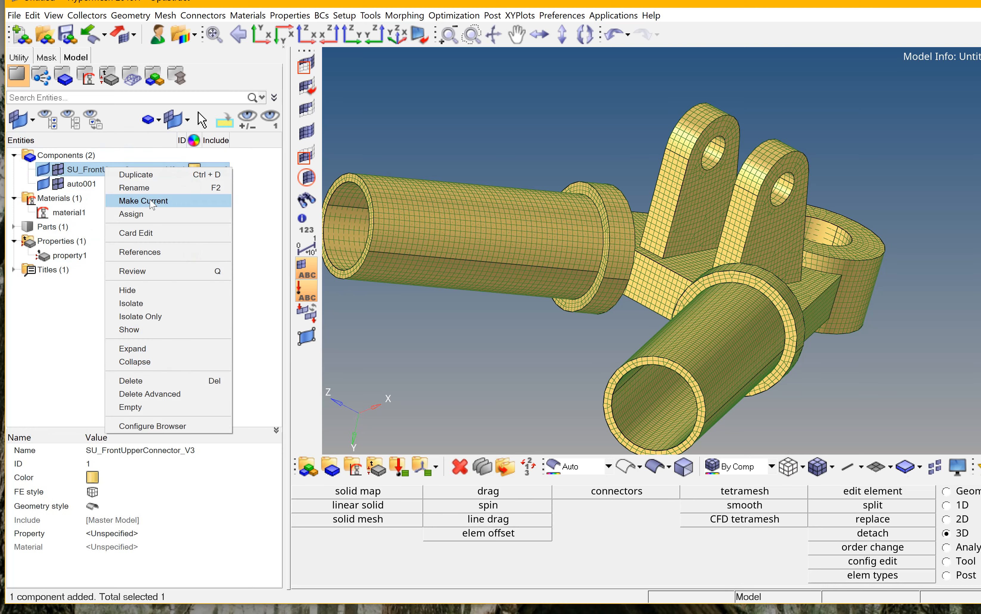
pyautogui.click(151, 214)
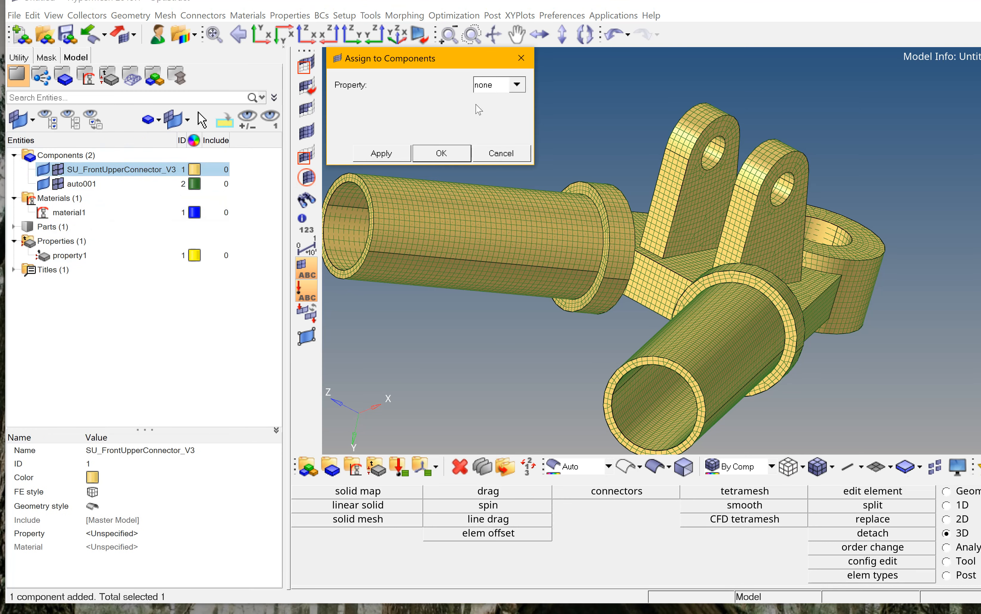
pyautogui.click(517, 85)
pyautogui.click(507, 99)
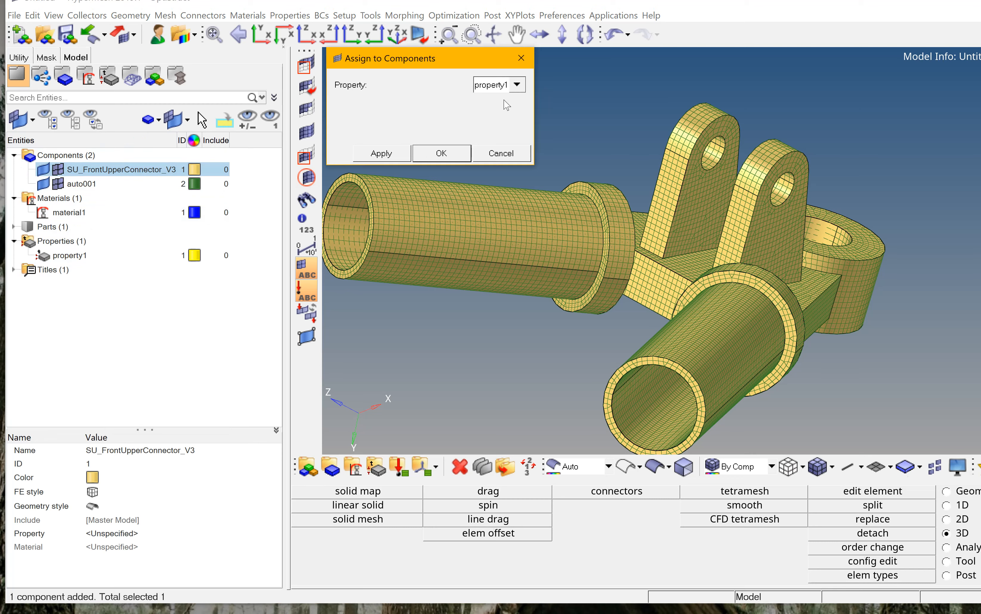
pyautogui.click(392, 158)
pyautogui.click(428, 153)
# Assign property1 to the auto001 component.
pyautogui.rightClick(103, 184)
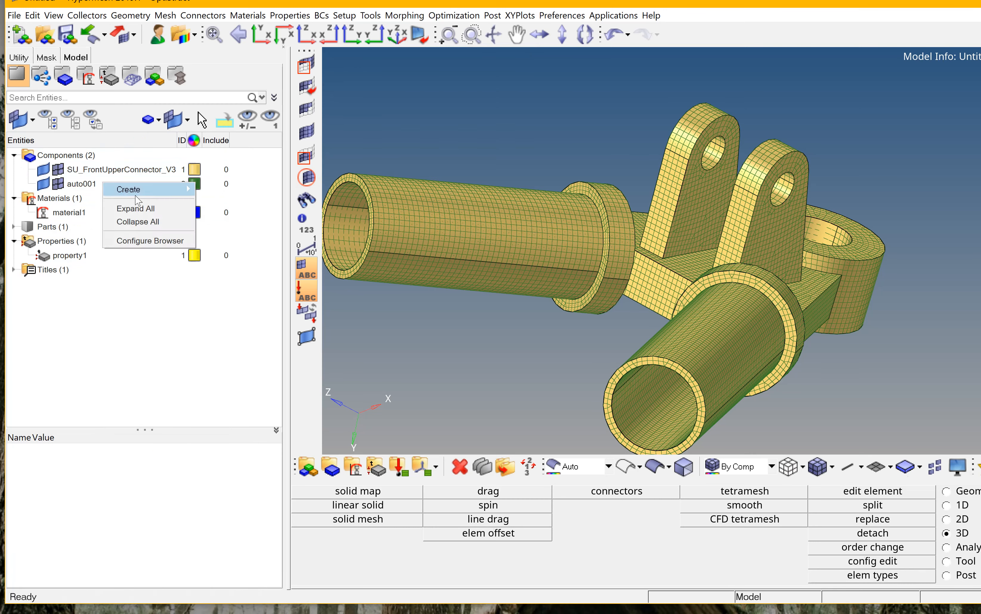
pyautogui.click(81, 184)
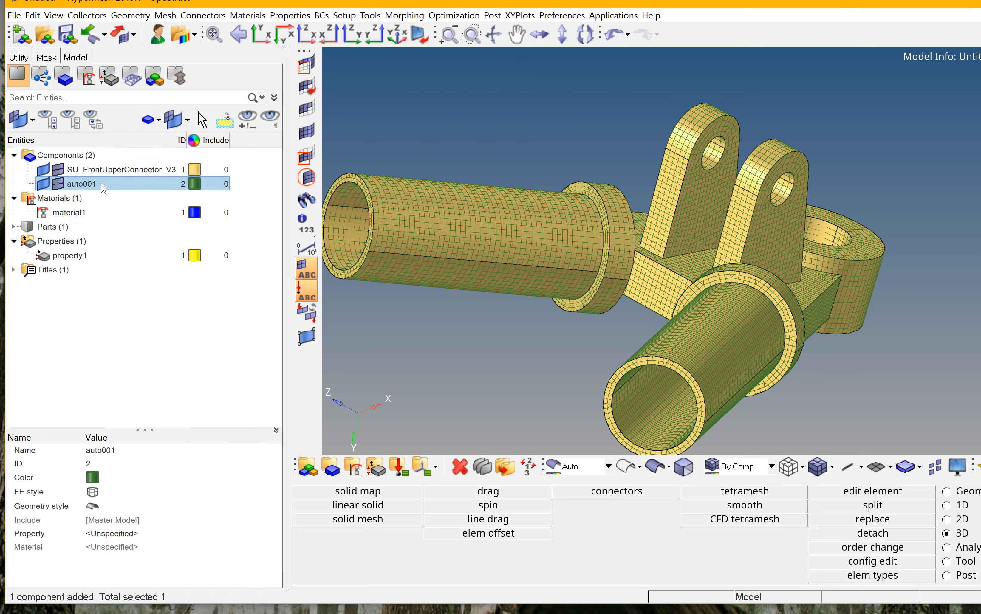
pyautogui.rightClick(102, 184)
pyautogui.click(136, 230)
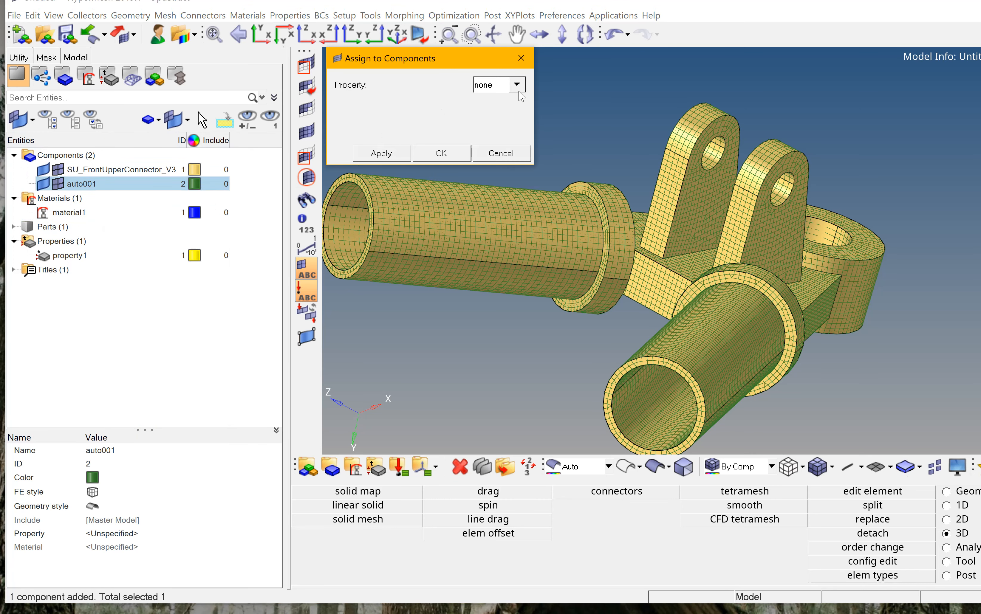
pyautogui.click(517, 85)
pyautogui.click(510, 99)
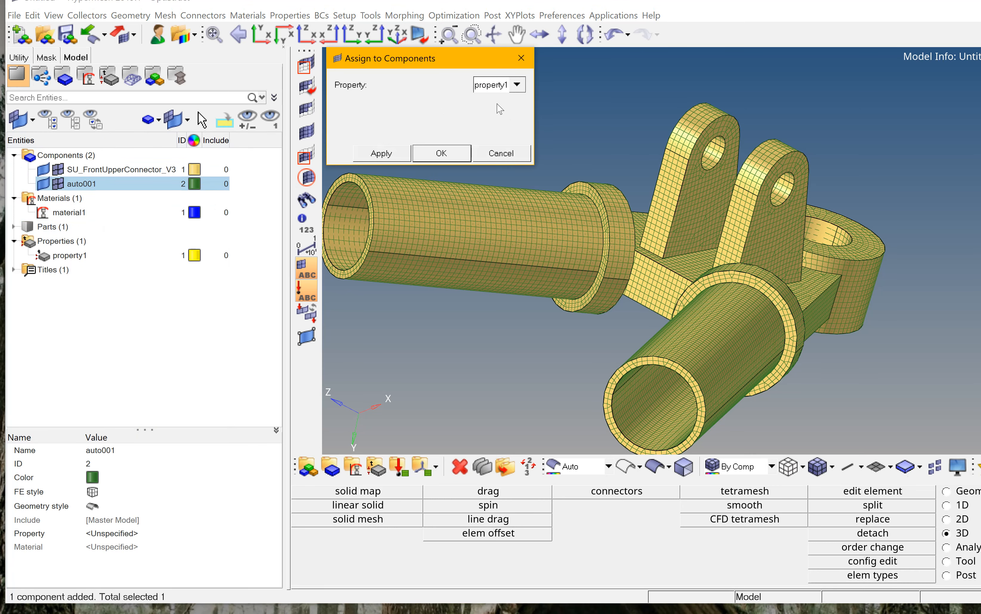
pyautogui.click(384, 156)
pyautogui.click(434, 156)
# Switch to the XY view and open the Distance tool in three-nodes mode.
pyautogui.click(277, 240)
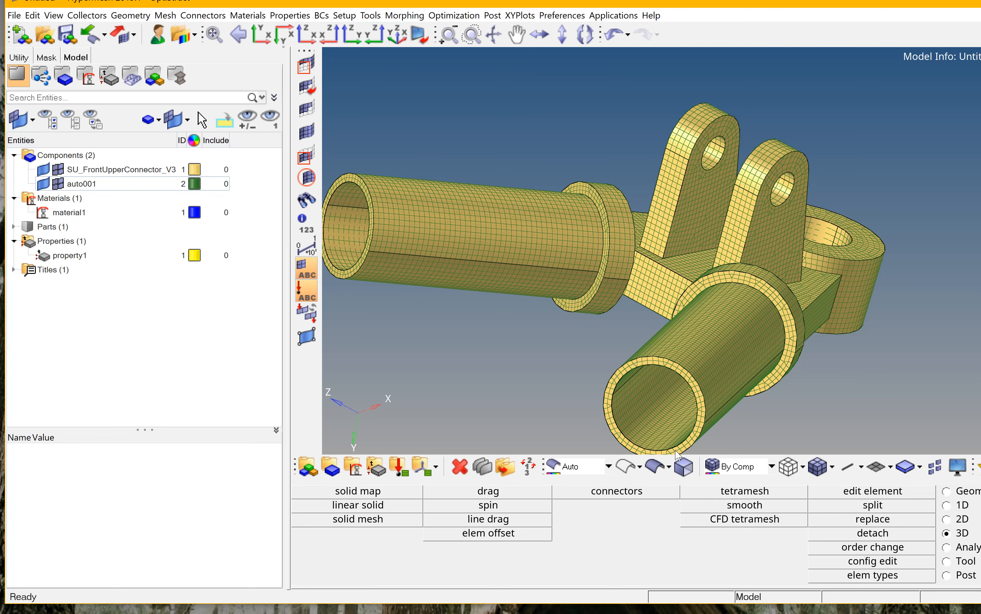
pyautogui.click(262, 34)
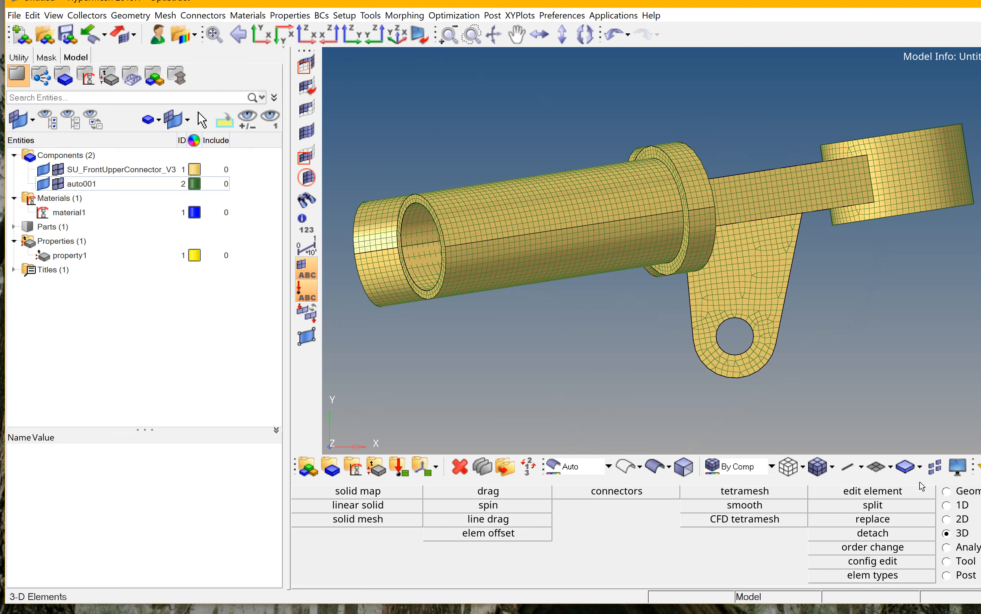
pyautogui.click(978, 494)
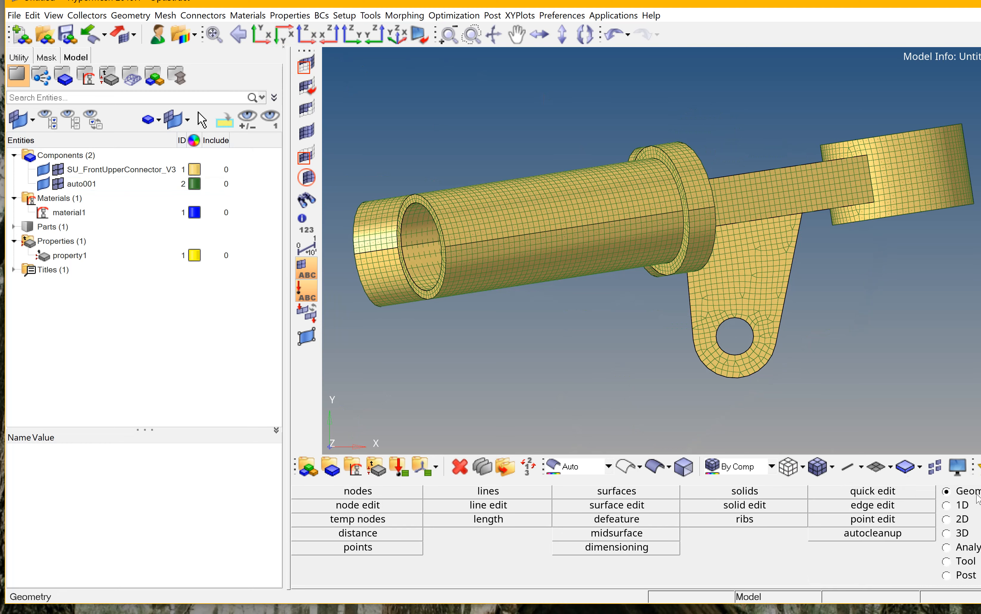
pyautogui.click(396, 536)
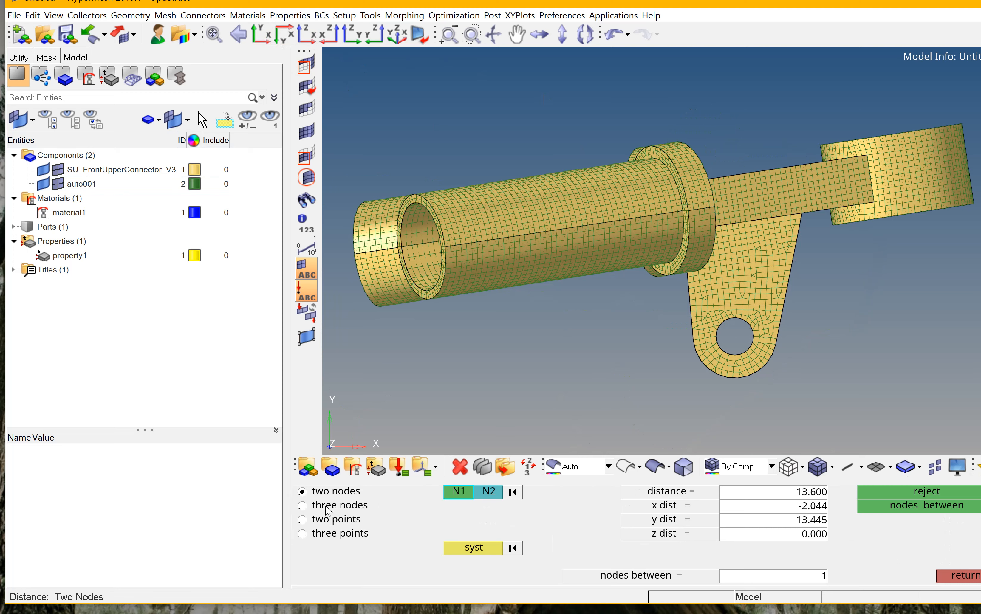
pyautogui.click(328, 509)
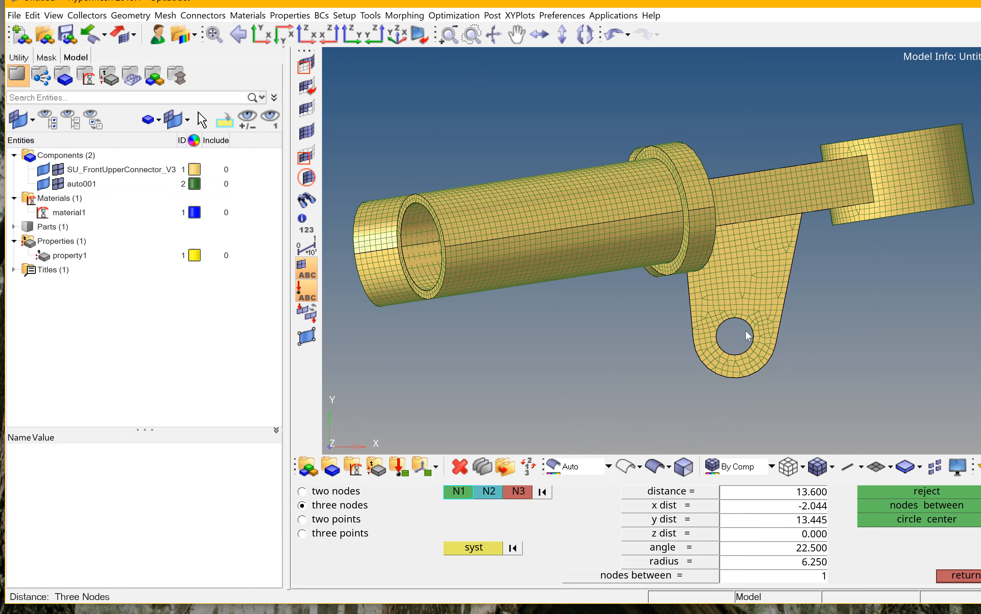
# Create a circle-centre node for the small lower lug hole from three nodes picked on its edge.
pyautogui.scroll(6, 737, 337)
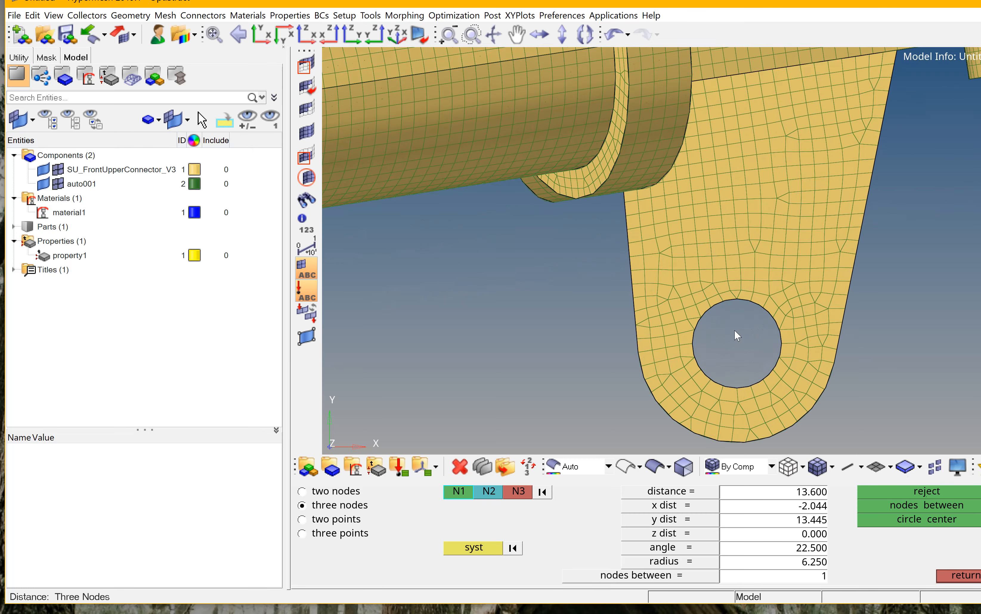
pyautogui.scroll(3, 751, 453)
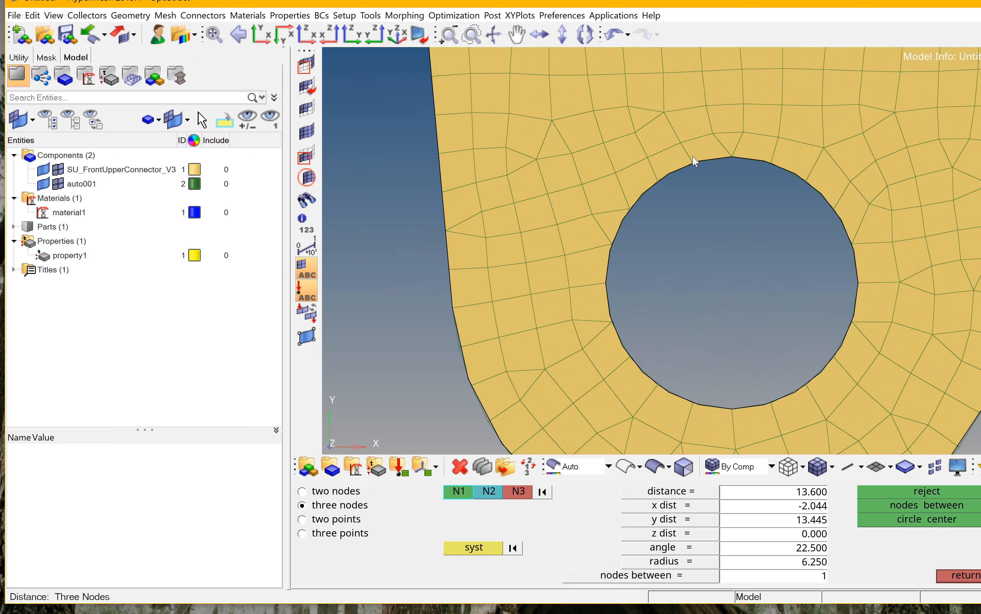
pyautogui.click(656, 181)
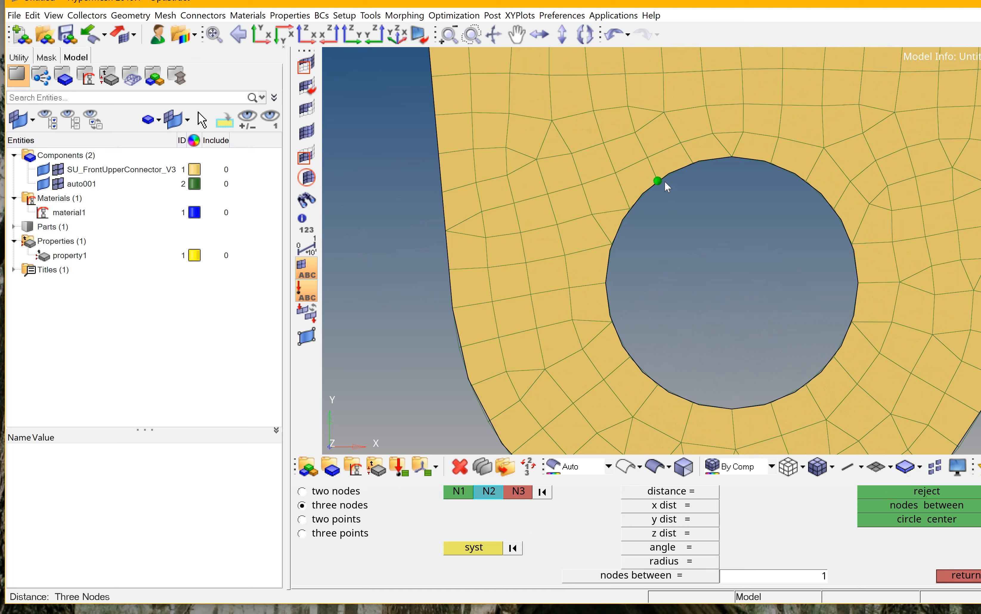
pyautogui.click(731, 157)
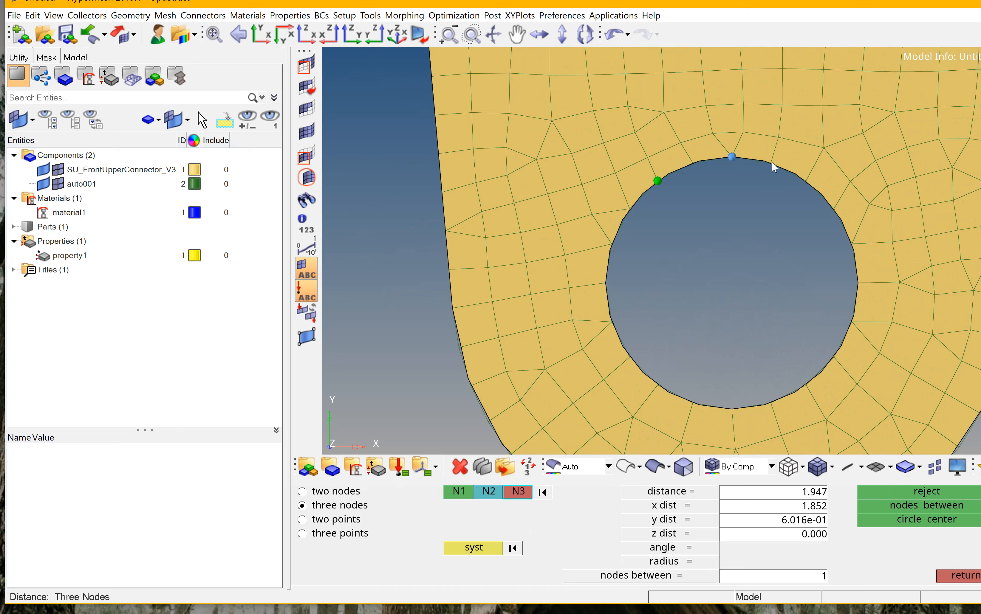
pyautogui.click(771, 163)
pyautogui.click(953, 522)
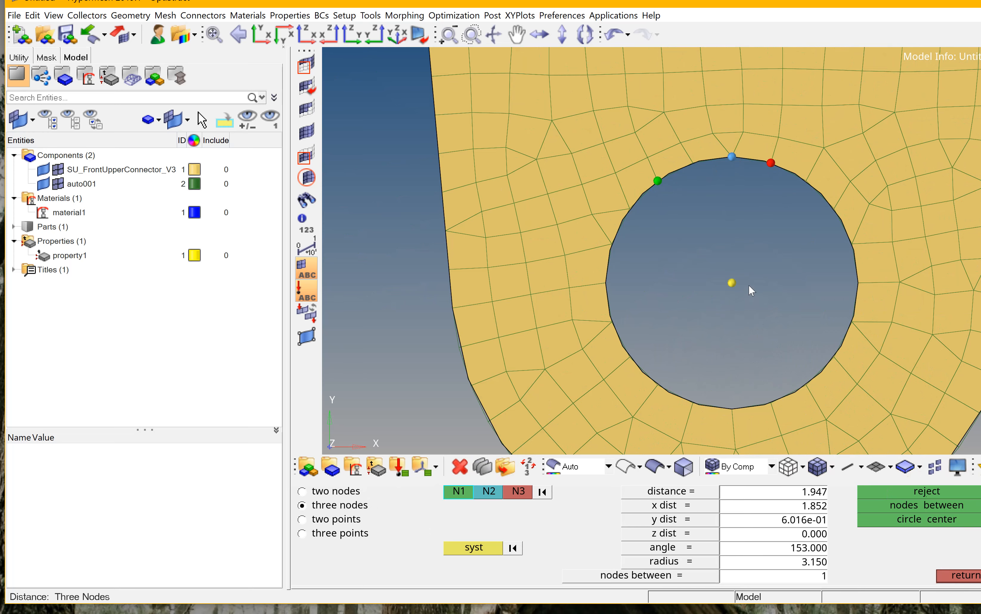
# Create a circle-centre node for the upper lug hole from three nodes on its rim.
pyautogui.scroll(-5, 749, 285)
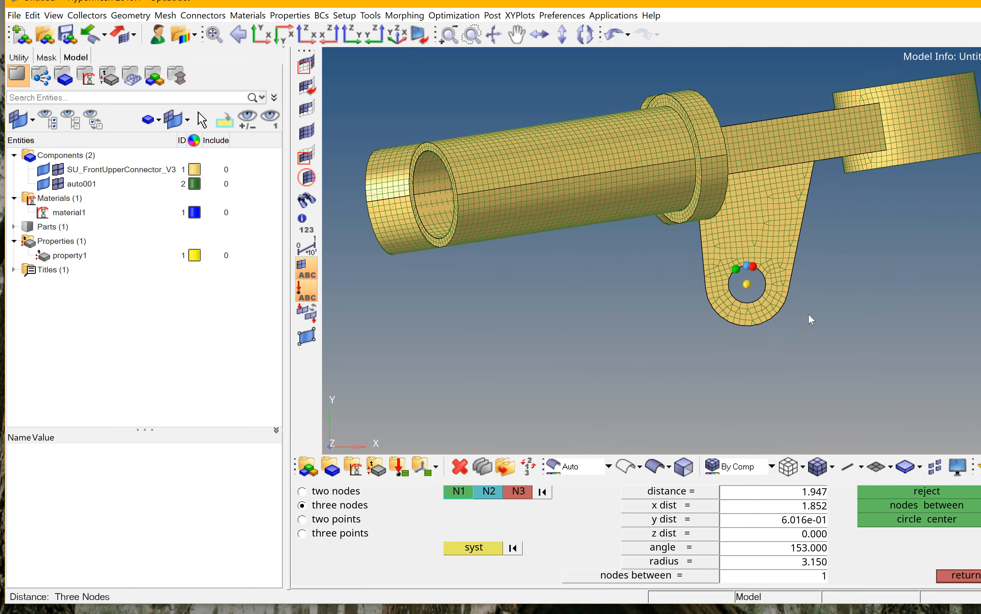
pyautogui.keyDown('ctrl'); pyautogui.moveTo(808, 313); pyautogui.dragTo(573, 167); pyautogui.keyUp('ctrl')
pyautogui.scroll(5, 572, 167)
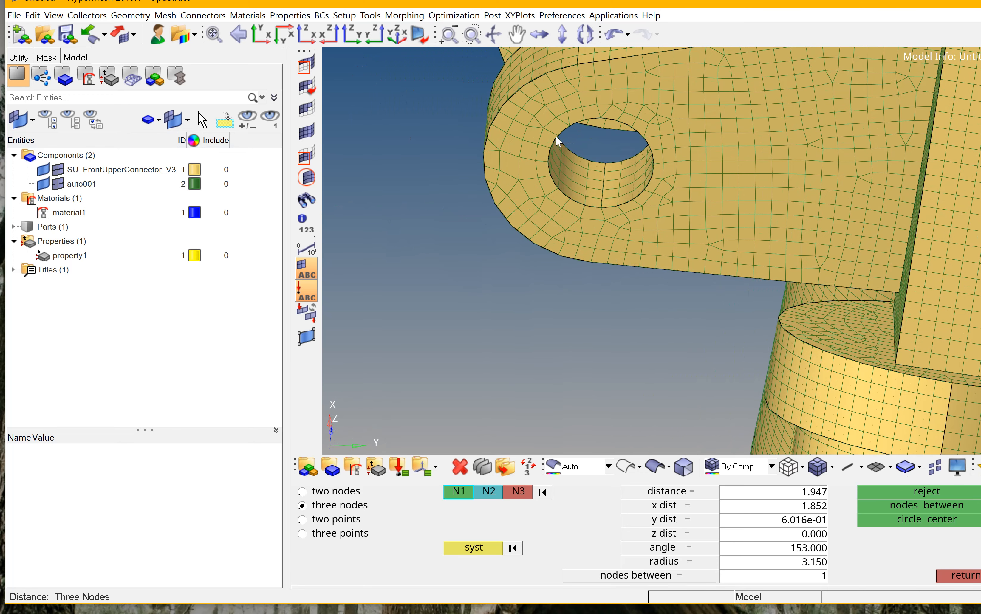
pyautogui.click(557, 137)
pyautogui.click(569, 126)
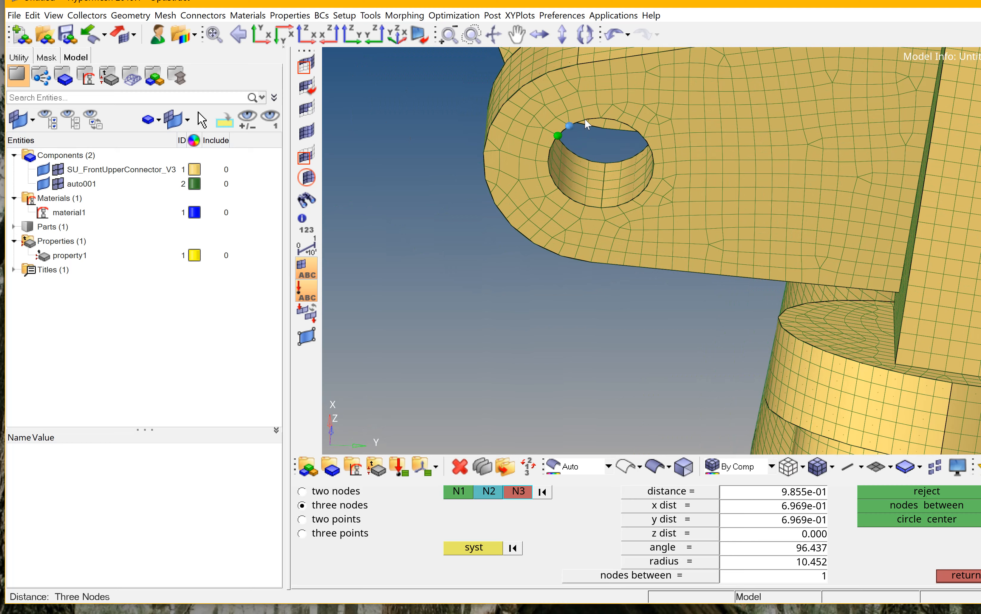
pyautogui.click(585, 120)
pyautogui.click(929, 518)
# Switch to two-nodes mode and measure the distance between the centre nodes of the two lug holes.
pyautogui.click(333, 493)
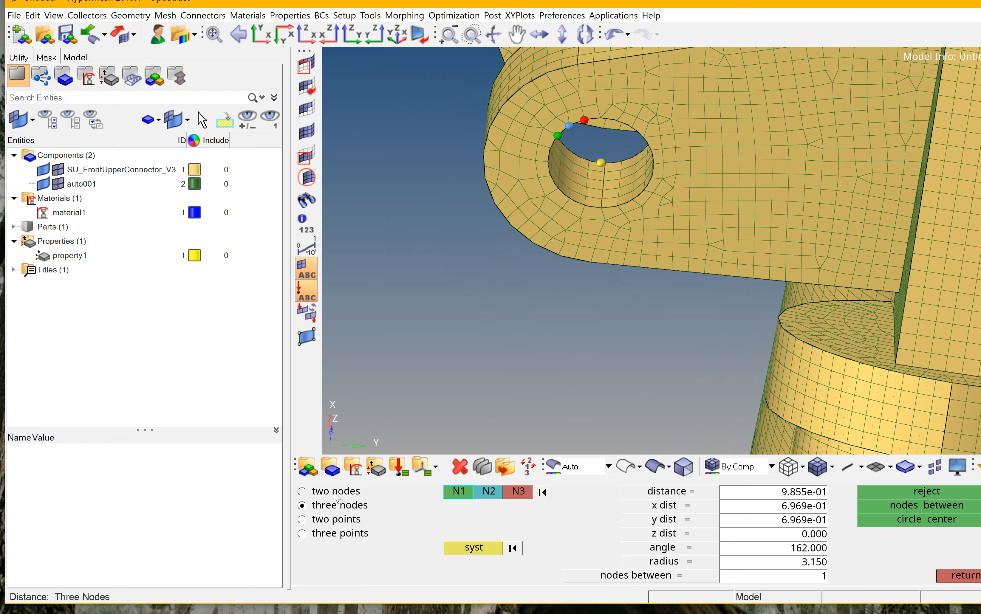
pyautogui.keyDown('ctrl'); pyautogui.moveTo(568, 378); pyautogui.dragTo(817, 224); pyautogui.keyUp('ctrl')
pyautogui.keyDown('ctrl'); pyautogui.moveTo(663, 251); pyautogui.dragTo(728, 218); pyautogui.keyUp('ctrl')
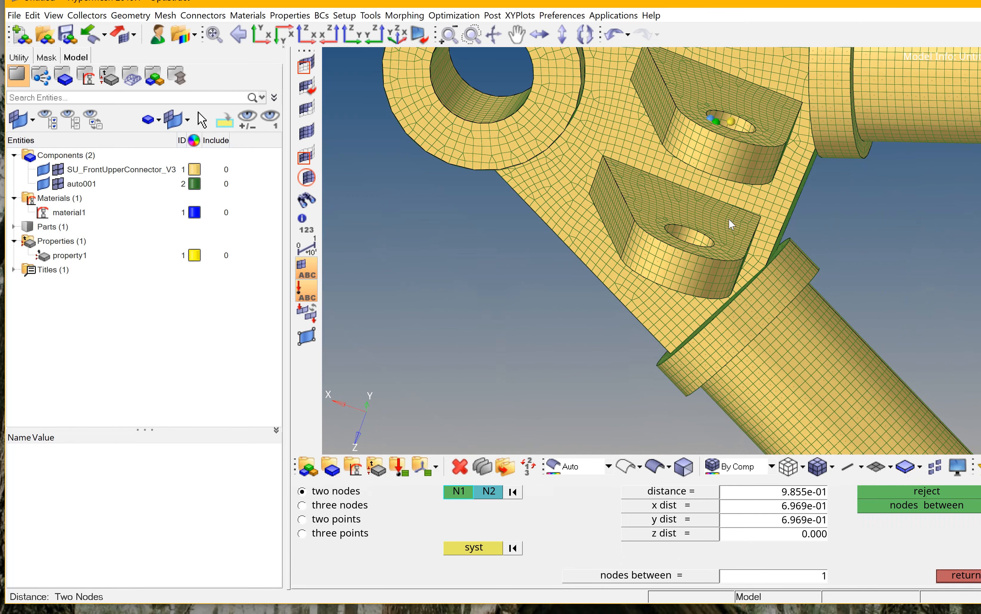
pyautogui.click(730, 123)
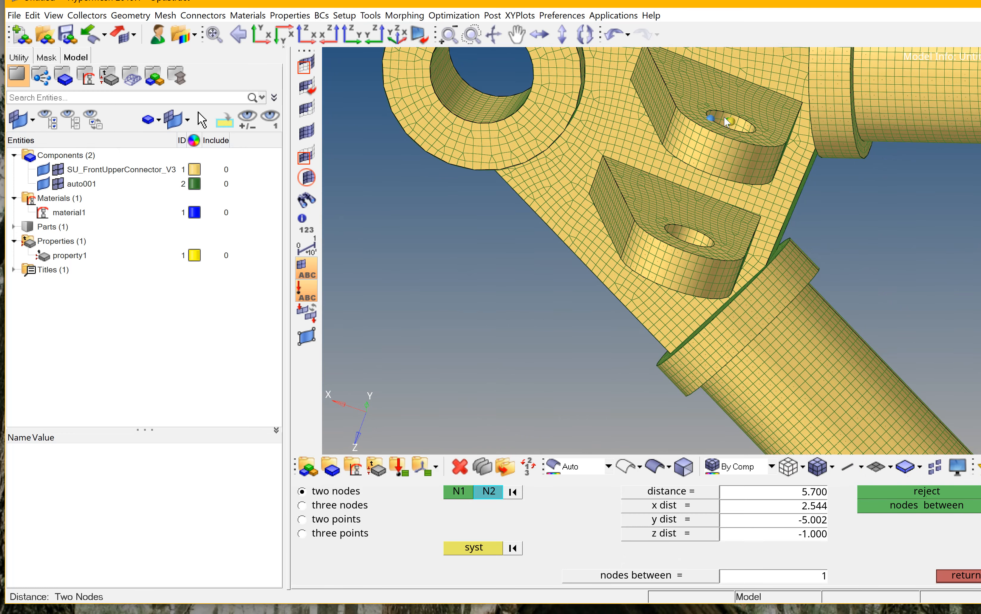
pyautogui.click(730, 122)
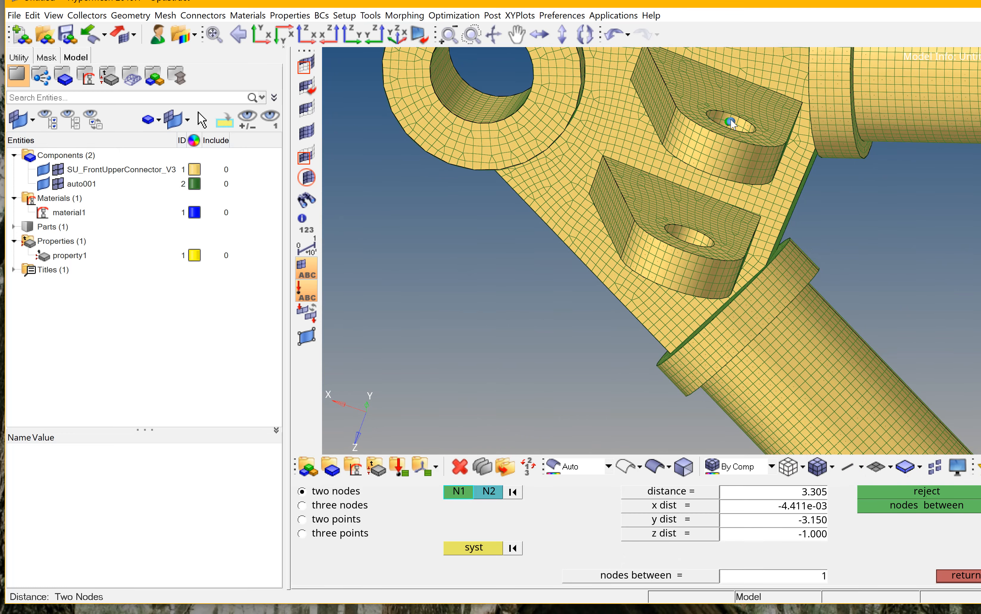
pyautogui.keyDown('ctrl'); pyautogui.moveTo(712, 191); pyautogui.dragTo(733, 126); pyautogui.keyUp('ctrl')
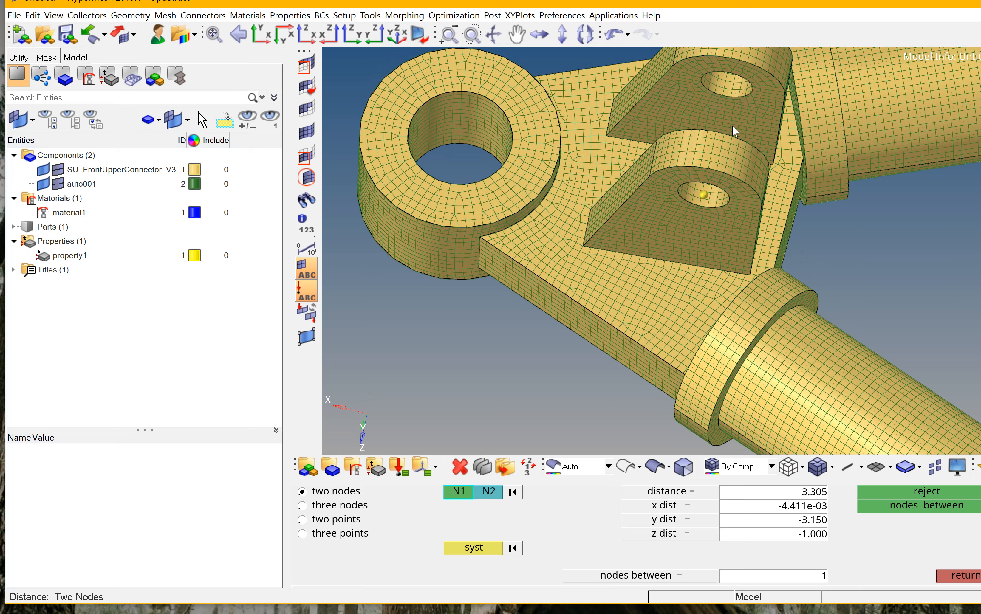
pyautogui.click(704, 196)
pyautogui.keyDown('ctrl'); pyautogui.moveTo(703, 196); pyautogui.dragTo(701, 220); pyautogui.keyUp('ctrl')
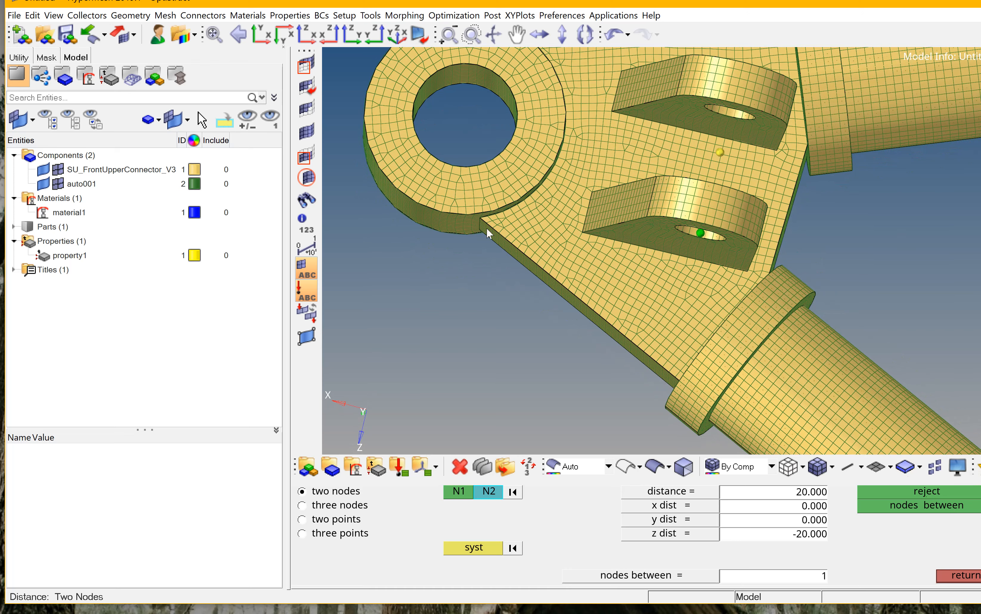
# Return to three-nodes mode and create a circle-centre node at the top rim of the large eye hole.
pyautogui.click(329, 505)
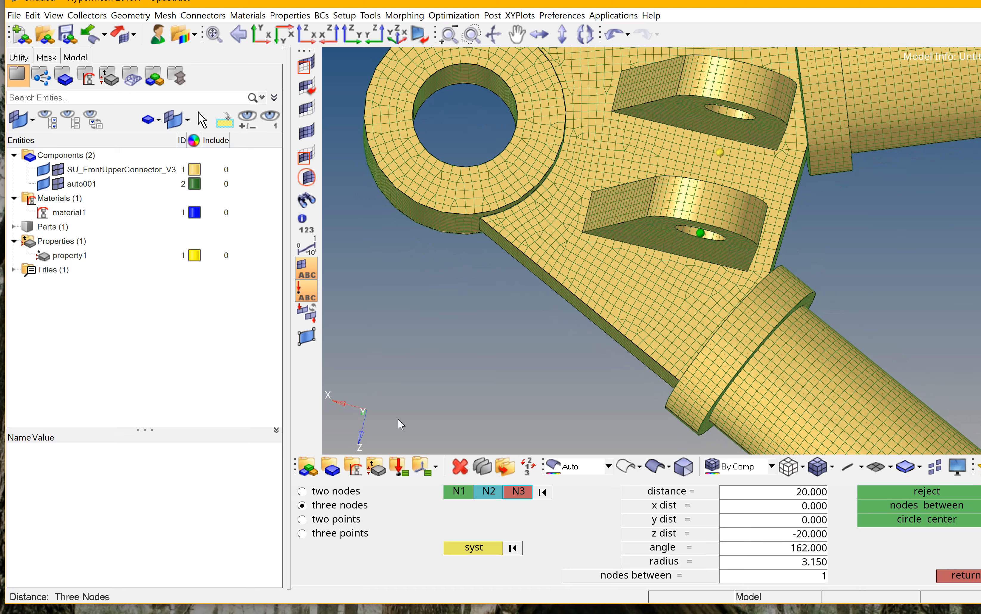
pyautogui.scroll(-4, 499, 183)
pyautogui.scroll(8, 473, 138)
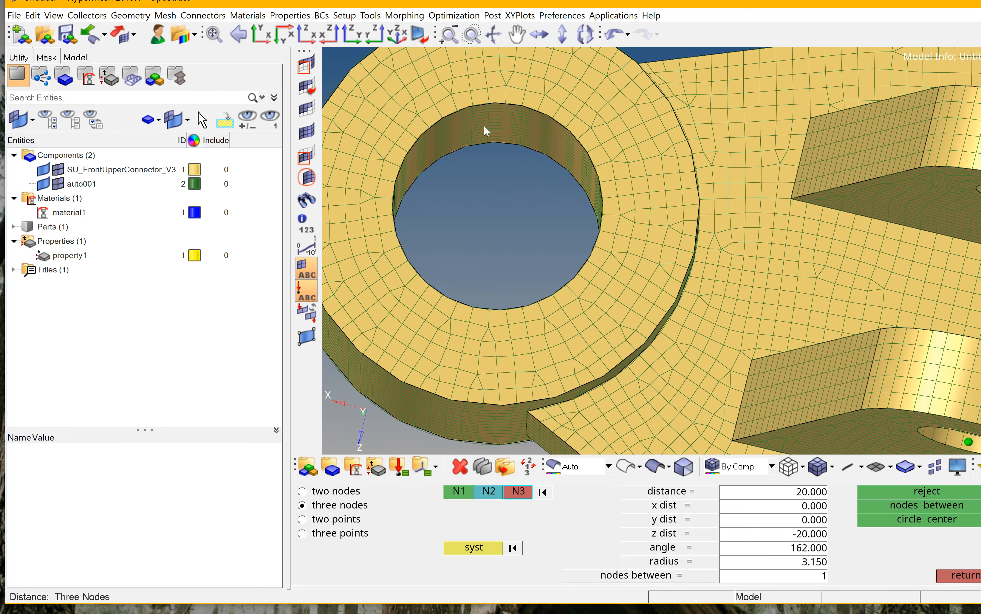
pyautogui.click(472, 106)
pyautogui.click(489, 103)
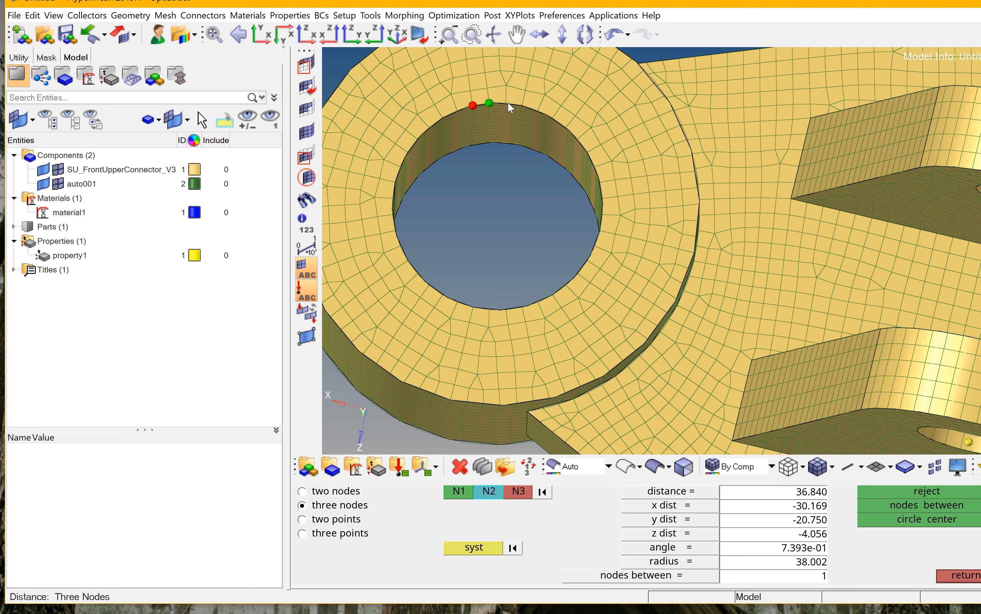
pyautogui.click(505, 104)
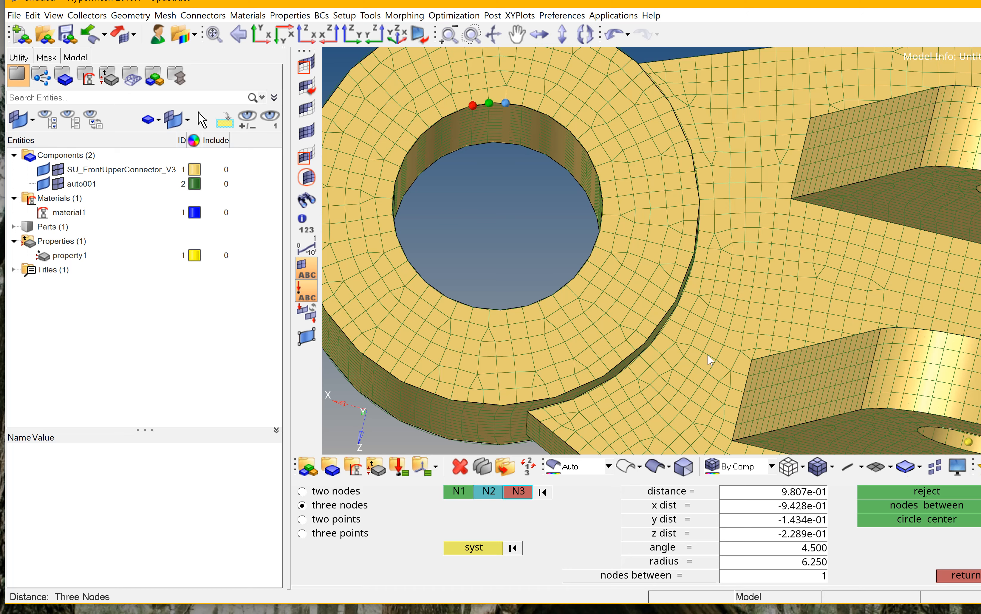
pyautogui.click(928, 517)
# Create a circle-centre node at the opposite rim of the large eye hole from three edge nodes.
pyautogui.scroll(4, 475, 147)
pyautogui.click(381, 169)
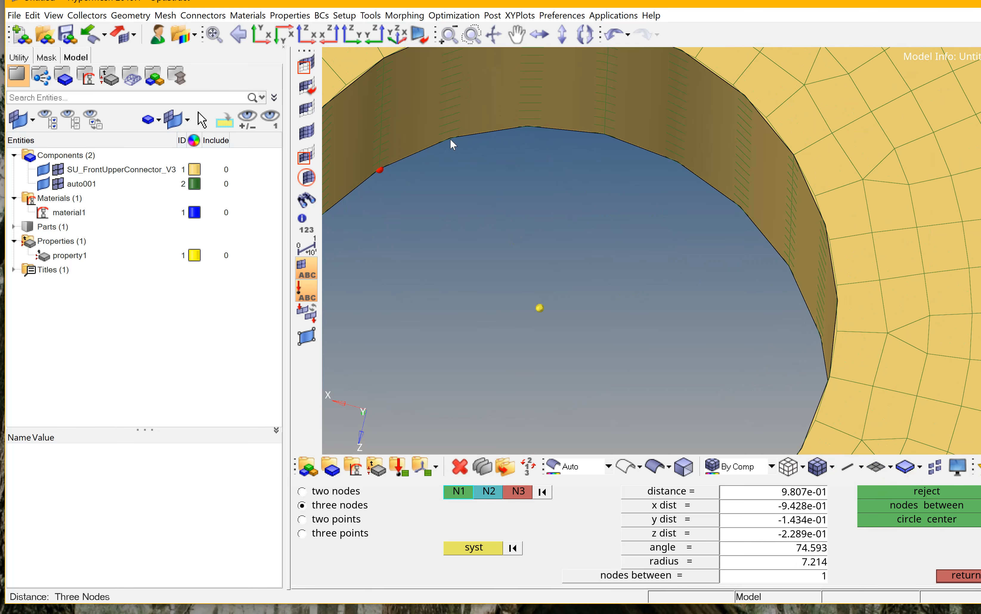
pyautogui.click(603, 133)
pyautogui.click(789, 266)
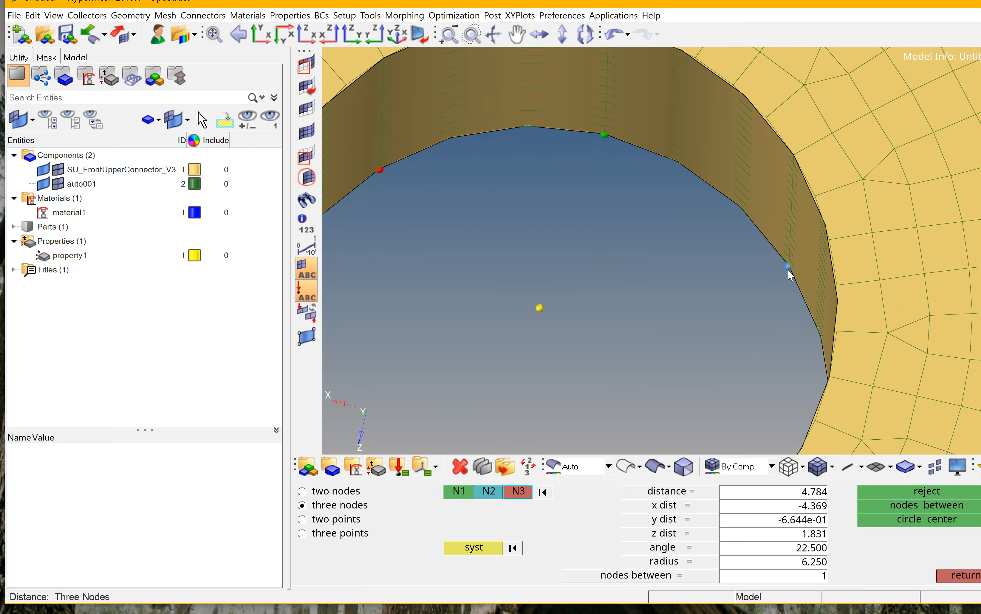
pyautogui.click(950, 522)
# Measure the distance between the two centre nodes inside the large eye hole in two-nodes mode.
pyautogui.scroll(-4, 692, 240)
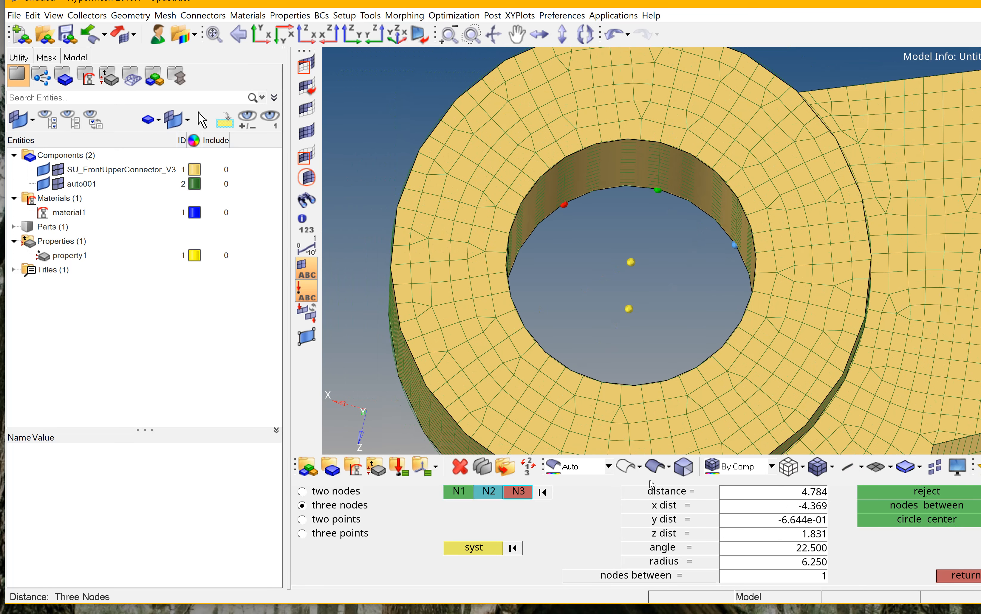
pyautogui.click(335, 491)
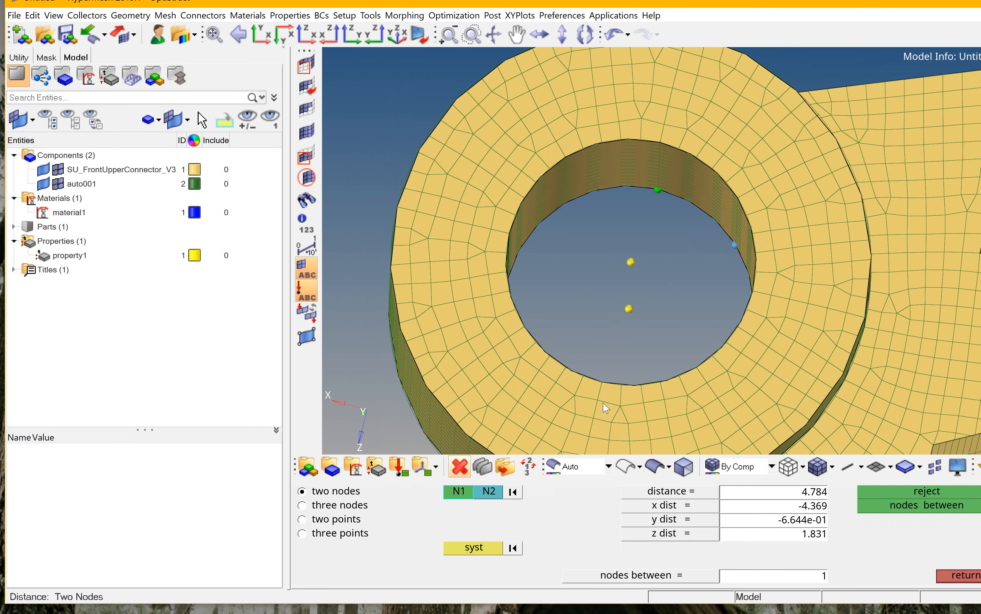
pyautogui.click(630, 263)
pyautogui.click(629, 311)
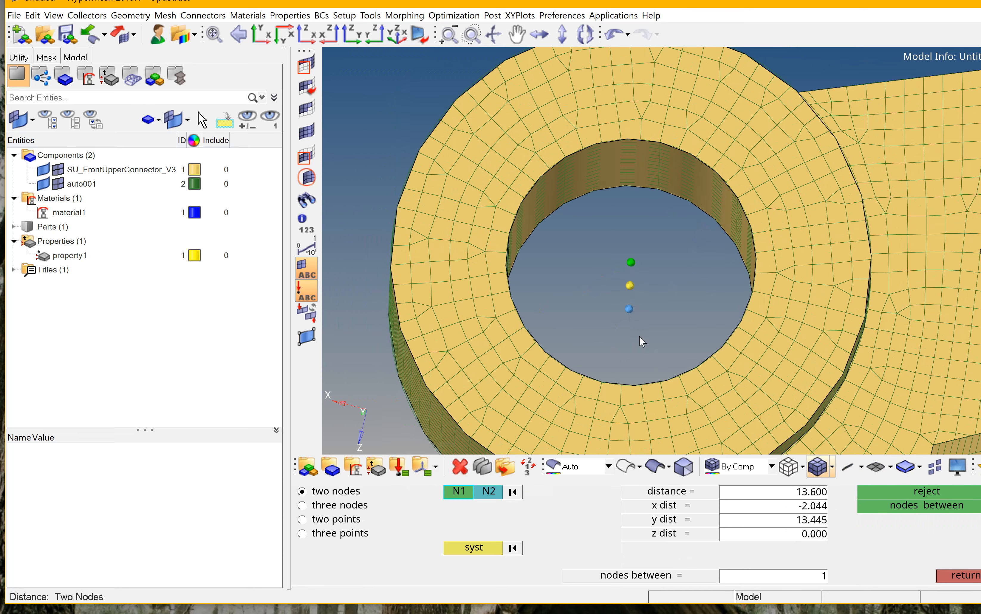
# Create a circle-centre node at the end of the lower tube from three nodes on its inner edge.
pyautogui.scroll(-5, 582, 202)
pyautogui.scroll(-3, 412, 256)
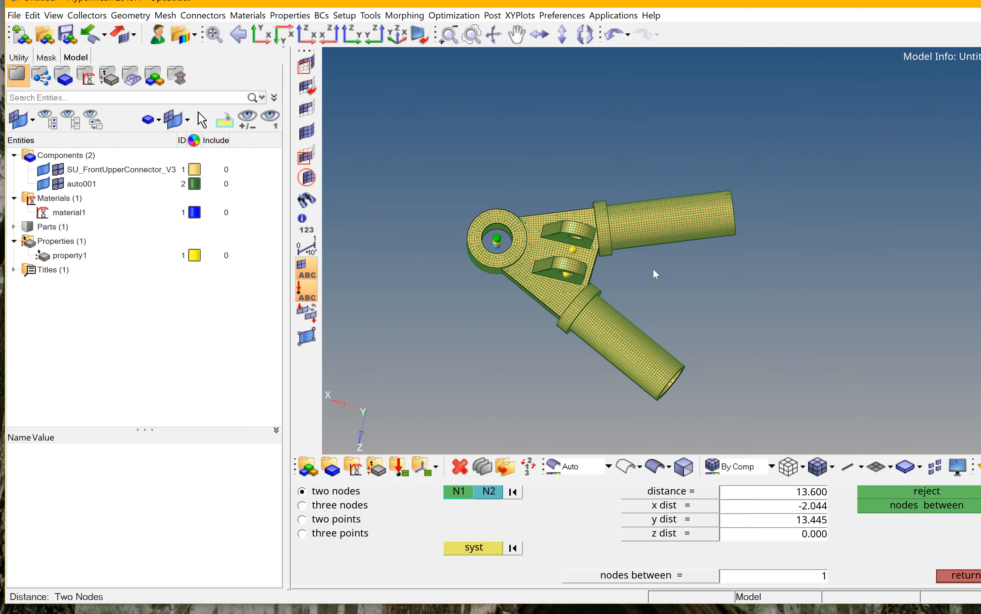
pyautogui.click(653, 269)
pyautogui.moveTo(670, 292)
pyautogui.keyDown('ctrl'); pyautogui.mouseDown()
pyautogui.moveTo(650, 250)
pyautogui.moveTo(592, 191)
pyautogui.moveTo(523, 226)
pyautogui.moveTo(550, 260)
pyautogui.mouseUp(); pyautogui.keyUp('ctrl')
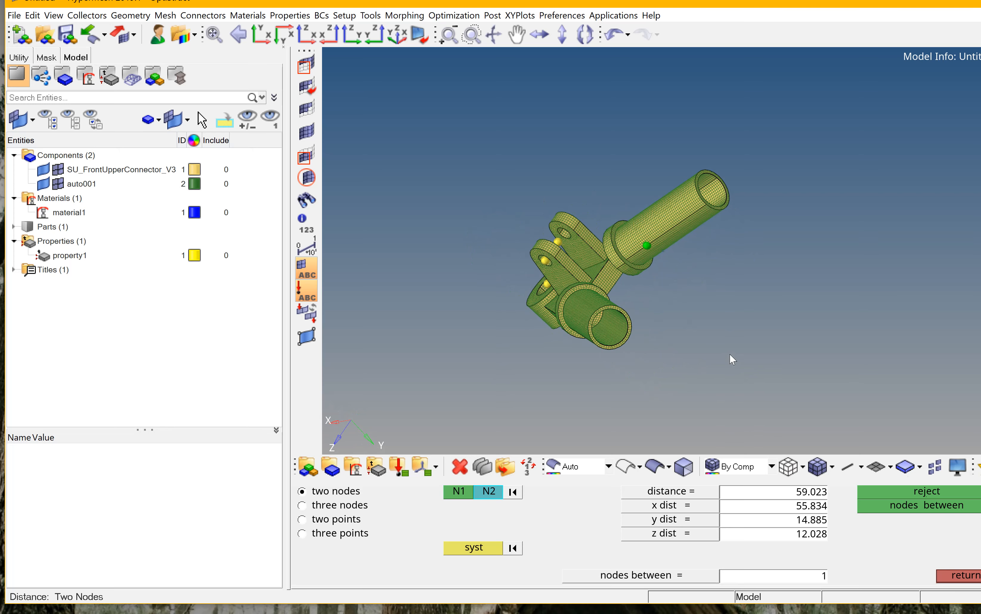
pyautogui.click(351, 508)
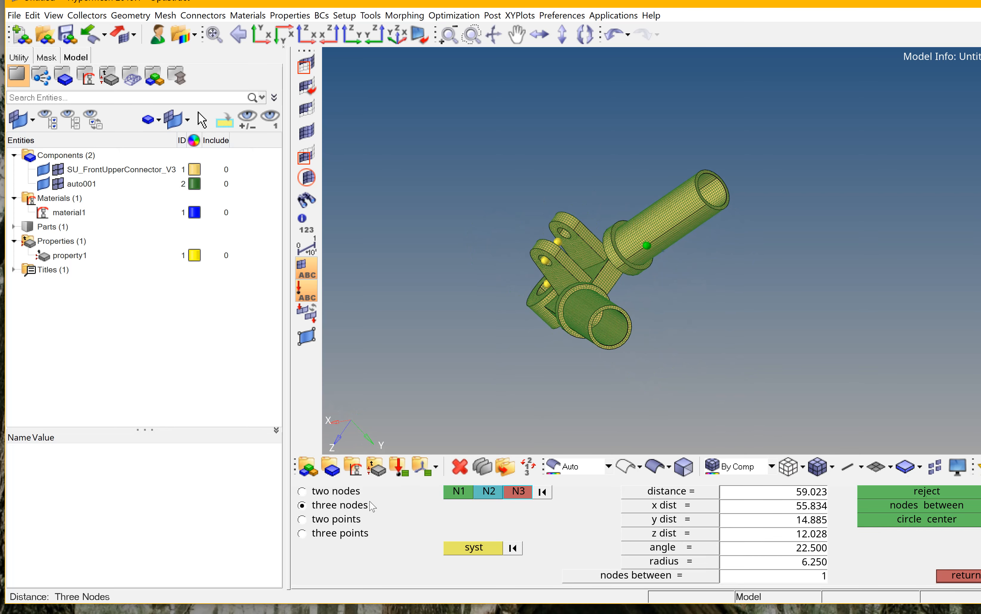
pyautogui.scroll(6, 664, 314)
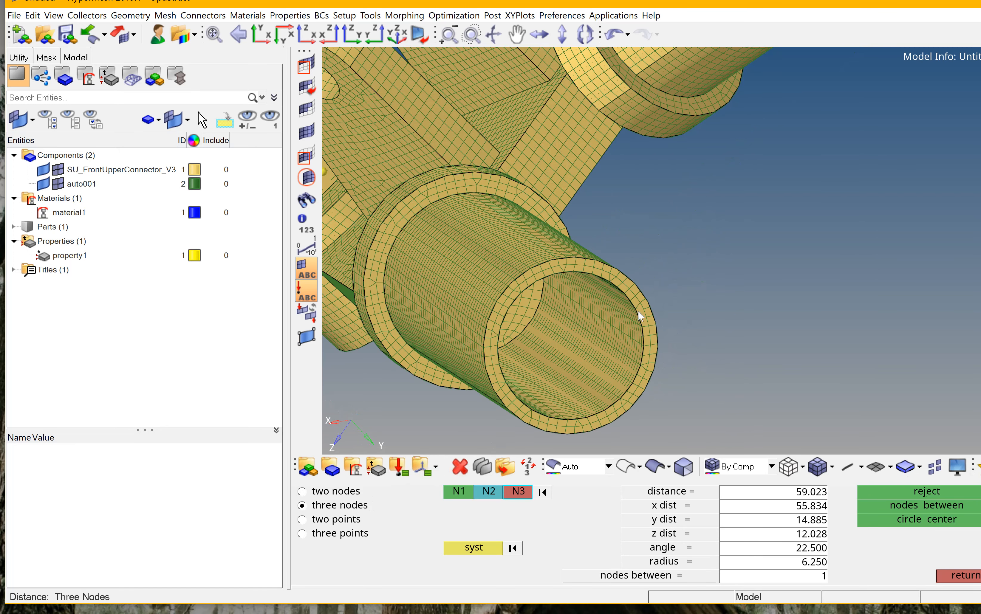
pyautogui.click(636, 308)
pyautogui.click(642, 327)
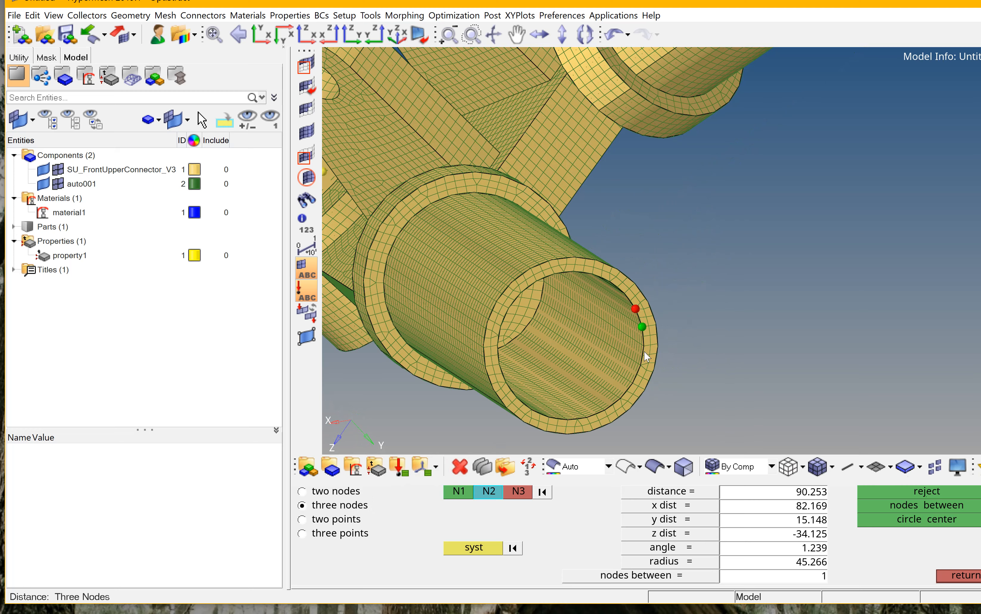
pyautogui.click(644, 347)
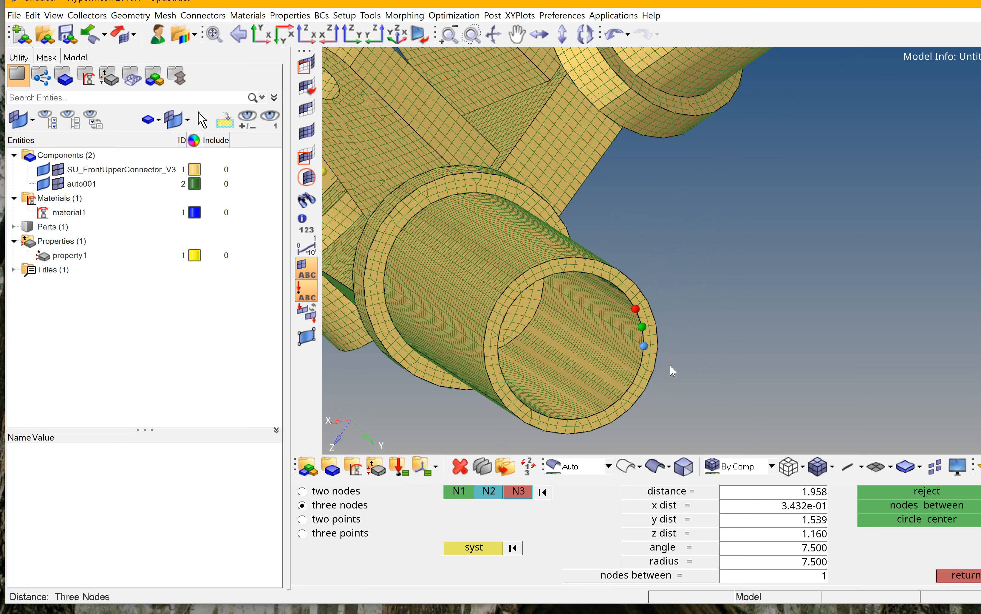
pyautogui.click(944, 516)
# Create a circle-centre node at the end of the upper tube from three nodes on its rim.
pyautogui.scroll(-8, 770, 309)
pyautogui.scroll(4, 838, 146)
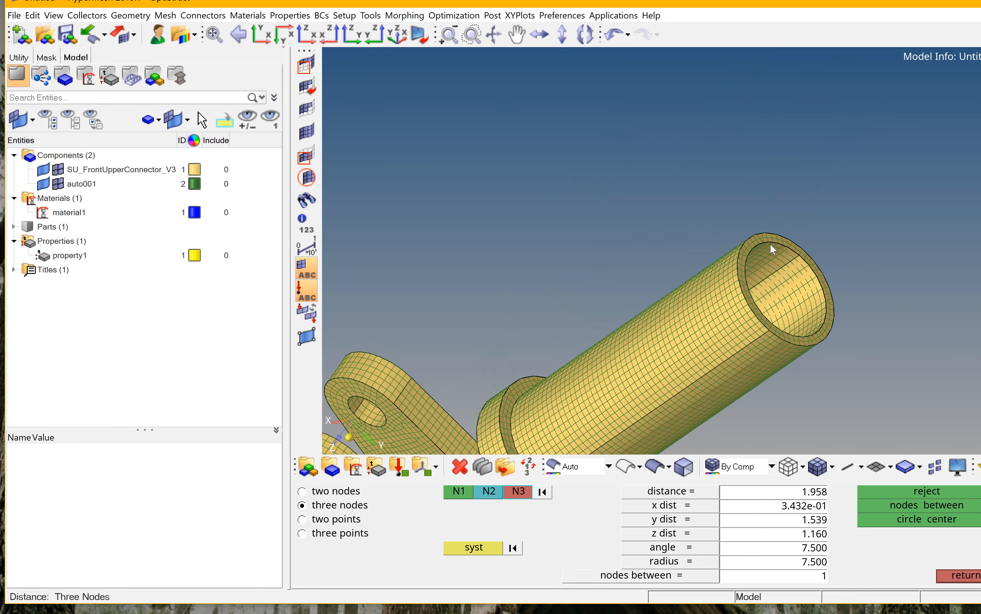
pyautogui.scroll(3, 774, 245)
pyautogui.scroll(2, 800, 250)
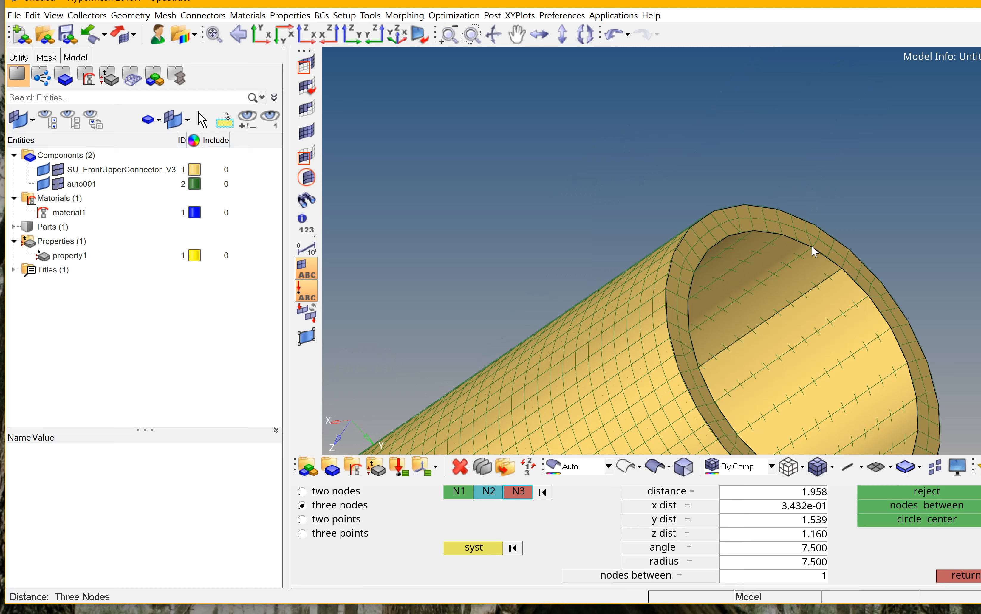
pyautogui.click(812, 247)
pyautogui.click(781, 236)
pyautogui.click(740, 232)
pyautogui.click(929, 514)
# Clear the unneeded temporary nodes inside the large eye hole and on the lug.
pyautogui.scroll(-6, 743, 162)
pyautogui.keyDown('ctrl'); pyautogui.moveTo(720, 276); pyautogui.dragTo(863, 378); pyautogui.keyUp('ctrl')
pyautogui.click(962, 576)
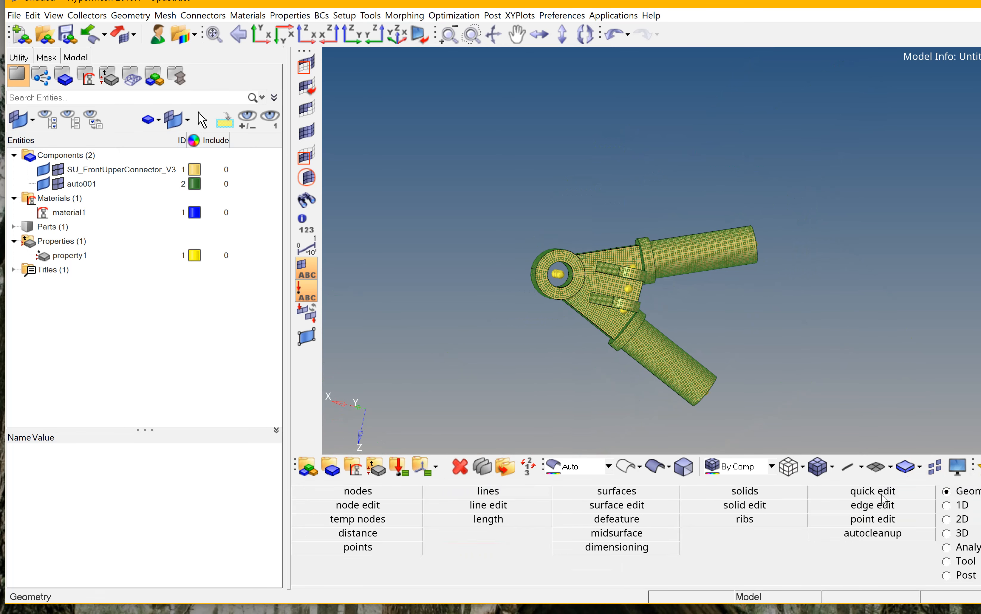
pyautogui.keyDown('ctrl'); pyautogui.moveTo(757, 331); pyautogui.dragTo(760, 271); pyautogui.keyUp('ctrl')
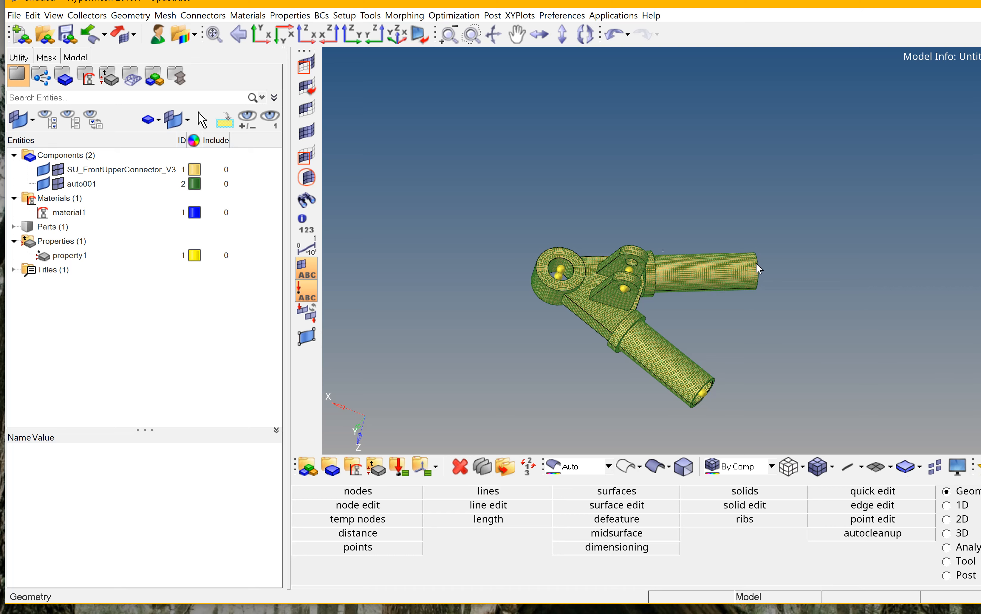
pyautogui.hotkey('shift', 'F2')
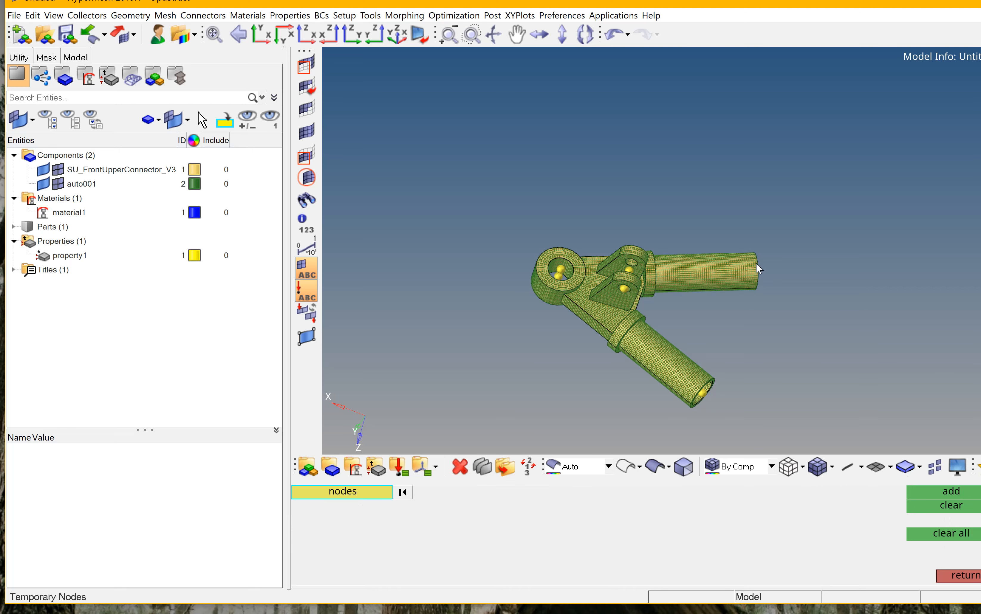
pyautogui.click(561, 268)
pyautogui.scroll(5, 559, 273)
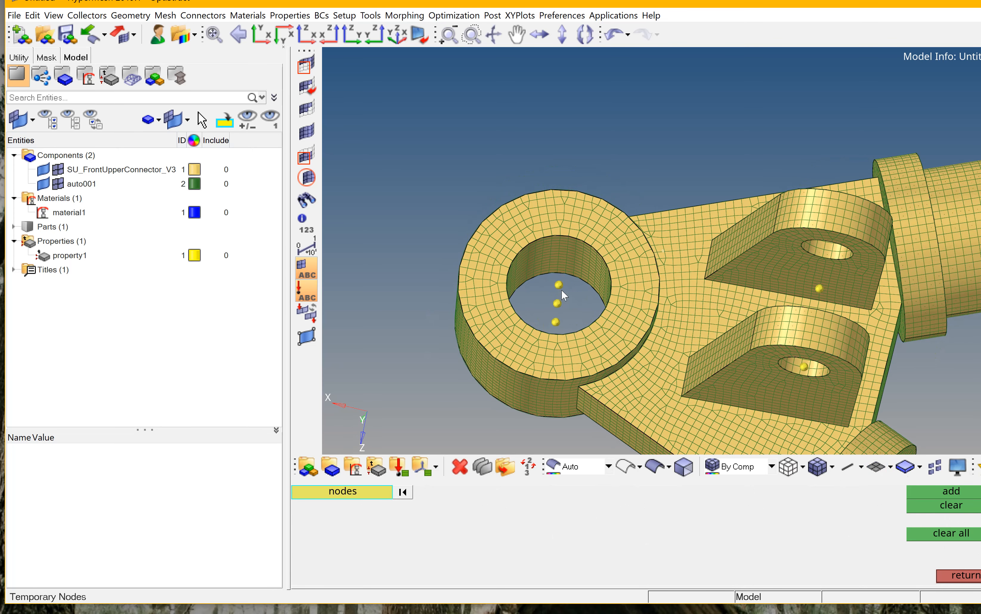
pyautogui.click(559, 284)
pyautogui.click(556, 322)
pyautogui.click(805, 368)
pyautogui.keyDown('ctrl'); pyautogui.moveTo(834, 270); pyautogui.dragTo(807, 323); pyautogui.keyUp('ctrl')
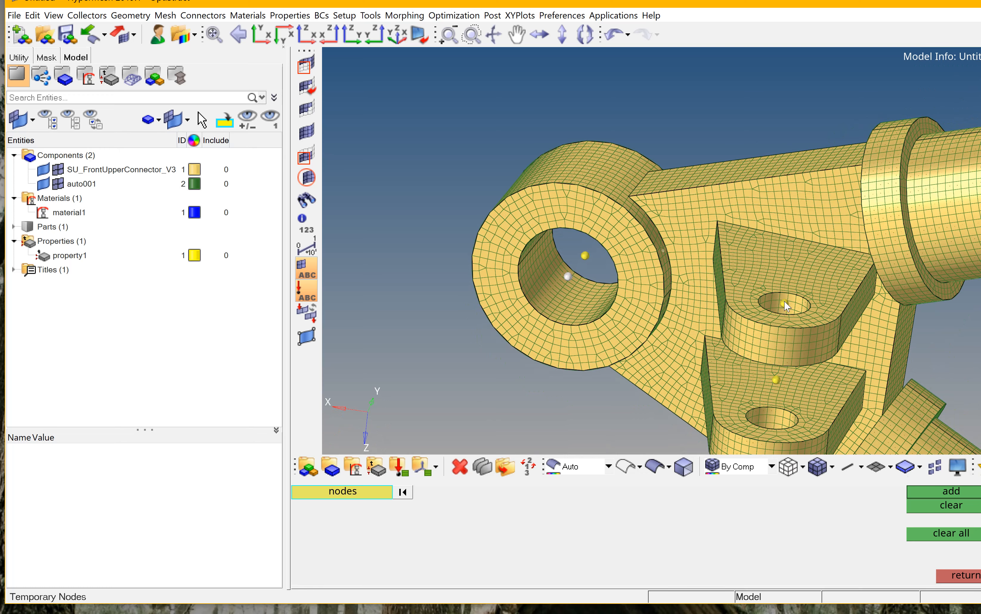
pyautogui.click(974, 505)
# Examine the remaining temporary centre nodes on the holes and tubes around the model.
pyautogui.keyDown('ctrl'); pyautogui.moveTo(796, 309); pyautogui.dragTo(885, 158); pyautogui.keyUp('ctrl')
pyautogui.keyDown('ctrl'); pyautogui.scroll(-5, 885, 158); pyautogui.keyUp('ctrl')
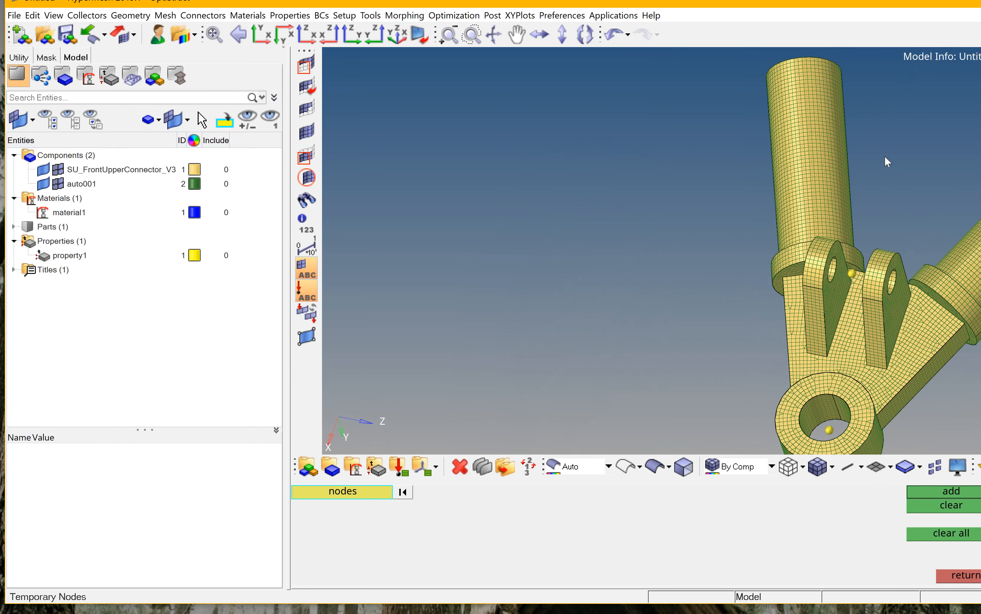
pyautogui.keyDown('ctrl'); pyautogui.moveTo(878, 260); pyautogui.dragTo(889, 321); pyautogui.keyUp('ctrl')
pyautogui.keyDown('ctrl'); pyautogui.scroll(5, 829, 277); pyautogui.keyUp('ctrl')
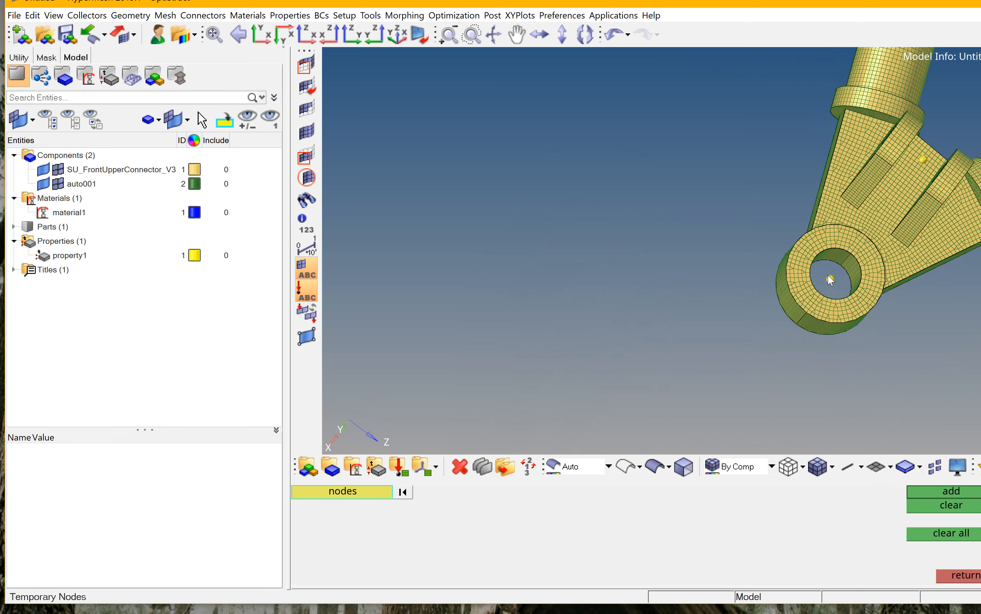
pyautogui.scroll(-6, 785, 275)
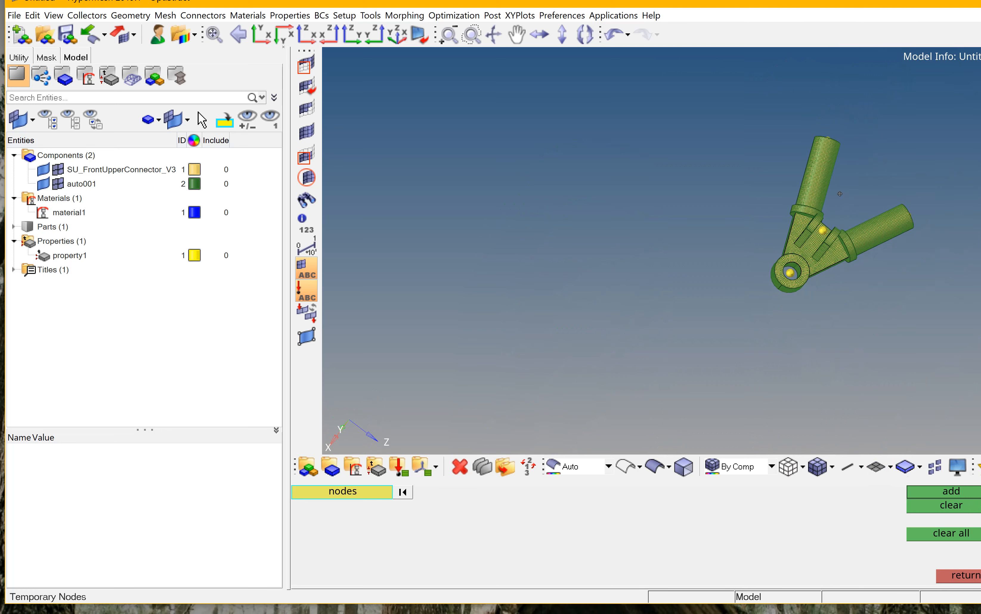
pyautogui.keyDown('ctrl'); pyautogui.moveTo(759, 241); pyautogui.dragTo(801, 259); pyautogui.keyUp('ctrl')
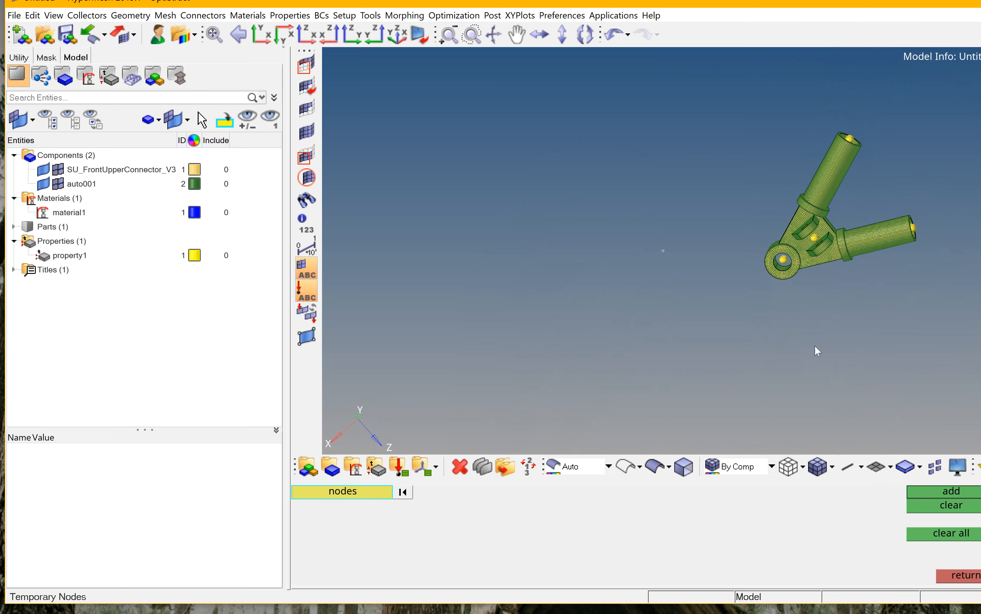
pyautogui.click(964, 576)
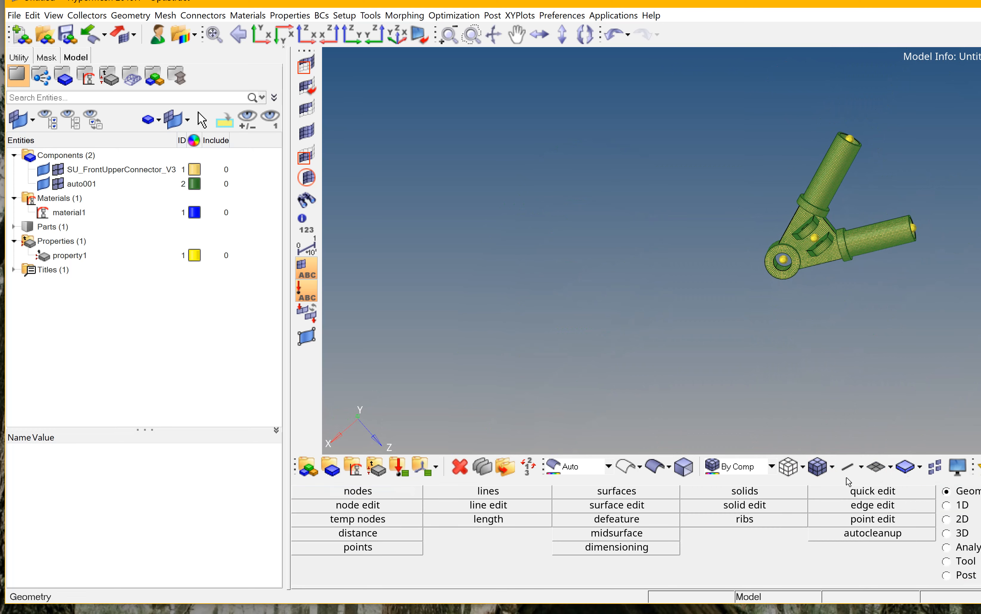
pyautogui.keyDown('ctrl'); pyautogui.scroll(9, 785, 251); pyautogui.keyUp('ctrl')
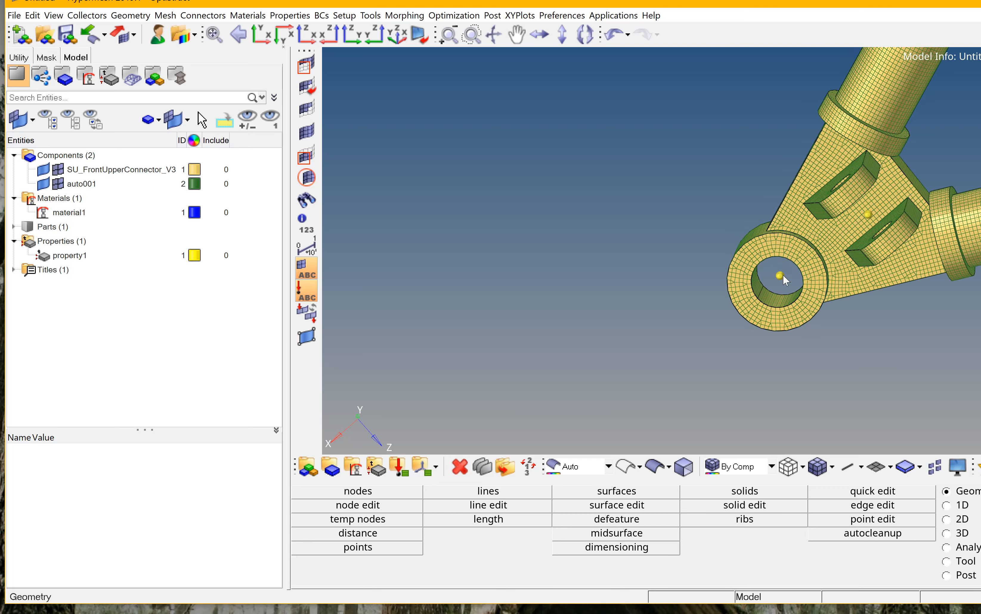
pyautogui.keyDown('ctrl'); pyautogui.moveTo(806, 276); pyautogui.dragTo(957, 384); pyautogui.keyUp('ctrl')
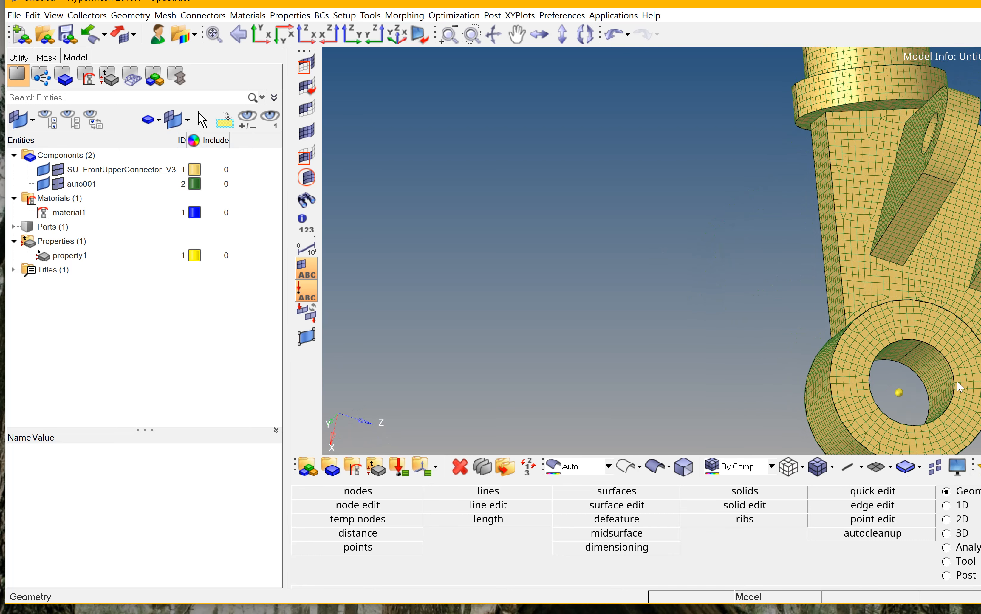
pyautogui.keyDown('ctrl'); pyautogui.scroll(3, 957, 385); pyautogui.keyUp('ctrl')
pyautogui.keyDown('ctrl'); pyautogui.scroll(3, 929, 372); pyautogui.keyUp('ctrl')
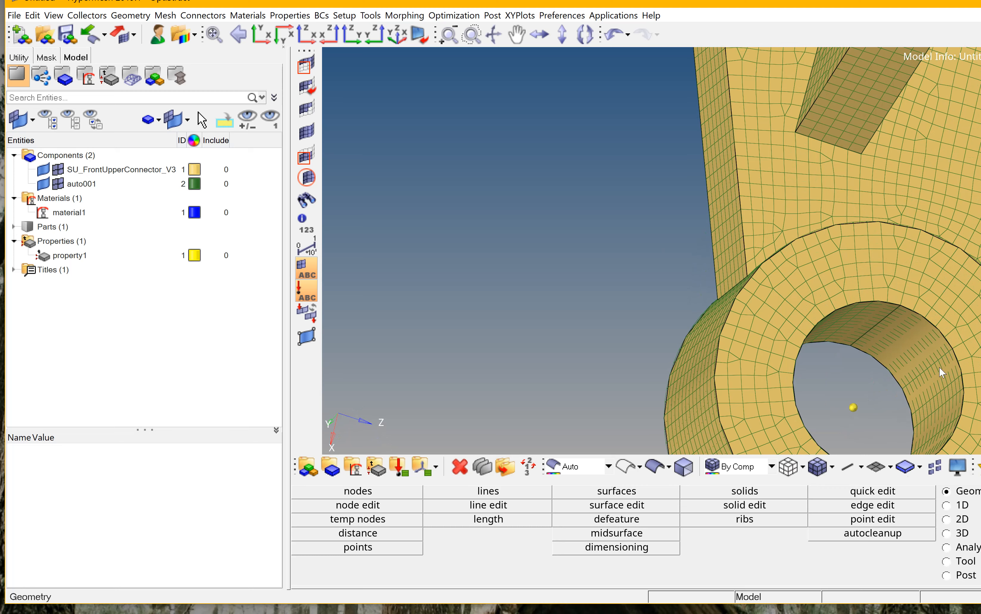
# Create a new component named re3.
pyautogui.rightClick(259, 255)
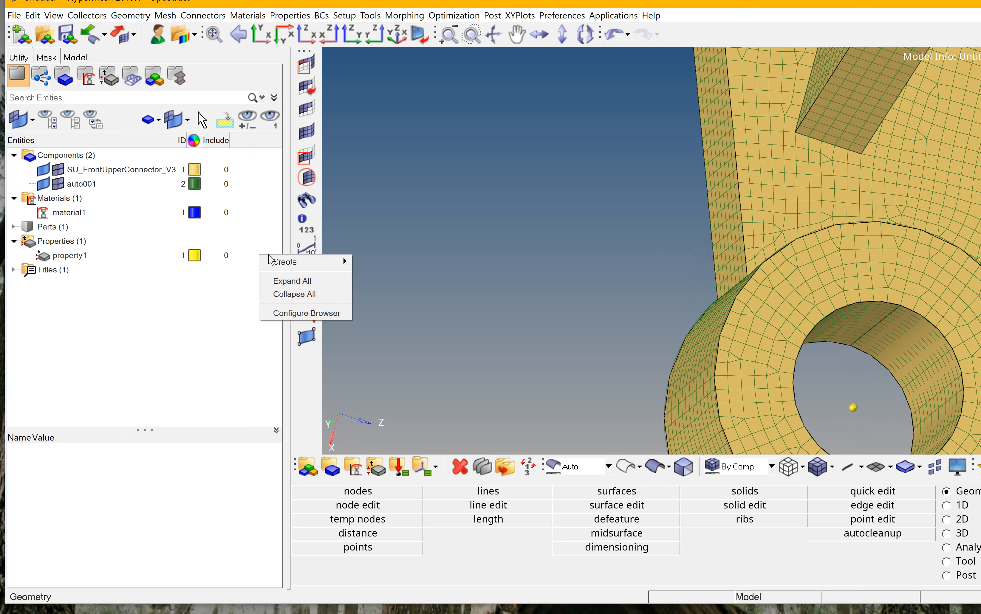
pyautogui.moveTo(284, 261)
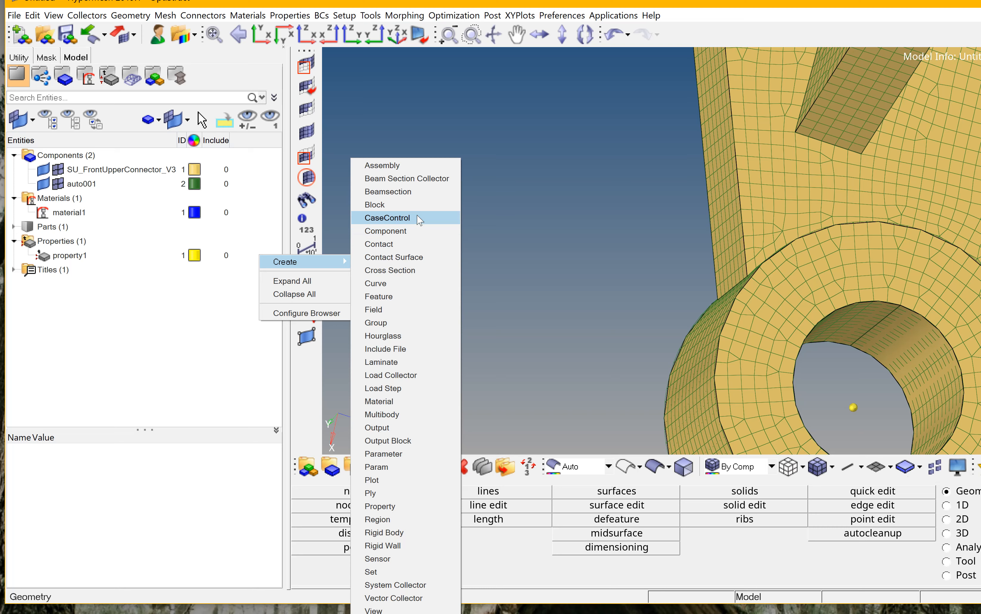
pyautogui.click(408, 231)
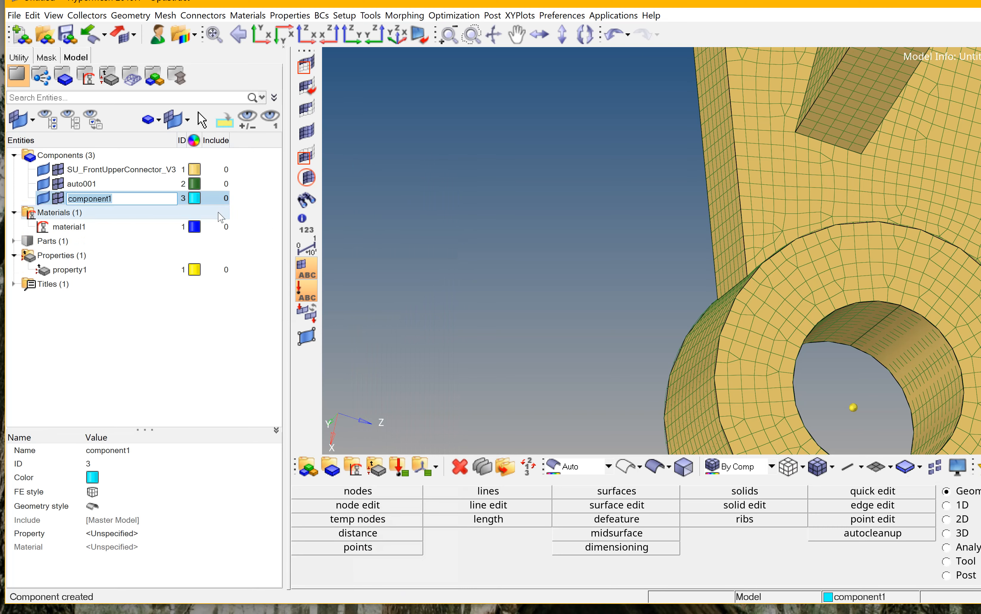
pyautogui.press('BackSpace')
pyautogui.press('Return')
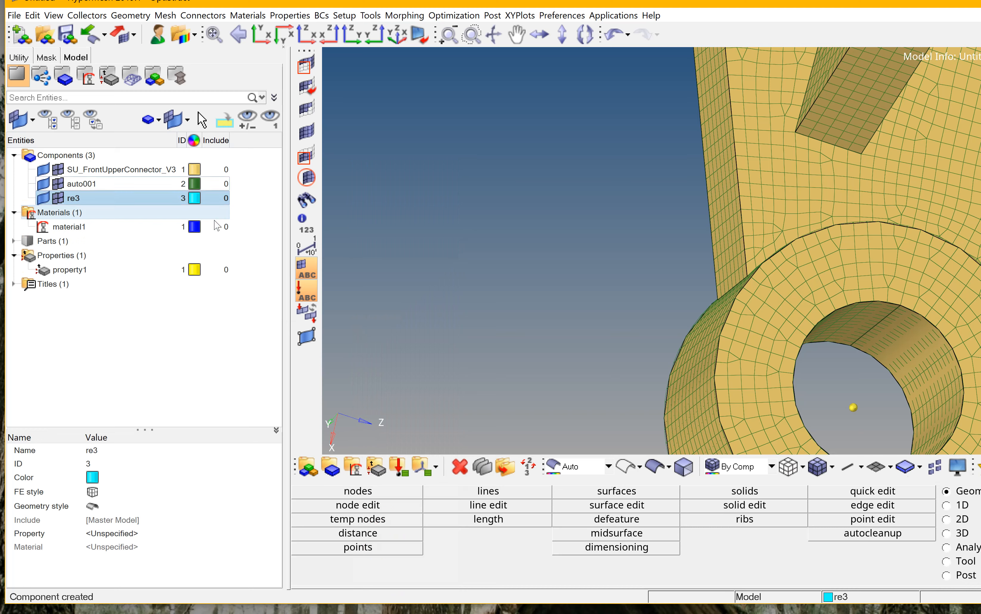
# Make the re3 component the current component.
pyautogui.rightClick(121, 203)
pyautogui.click(285, 199)
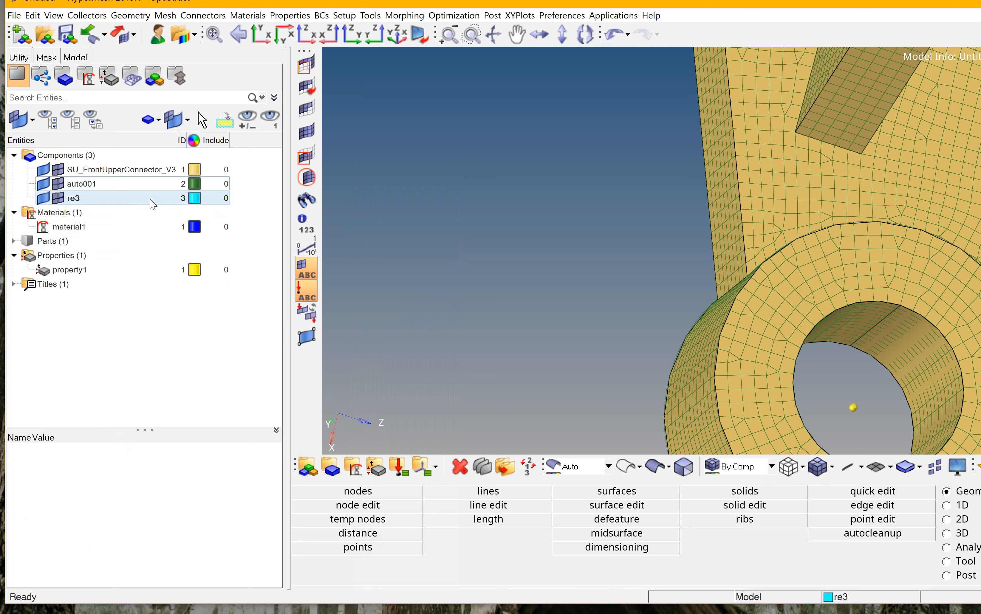
pyautogui.rightClick(150, 200)
pyautogui.click(268, 183)
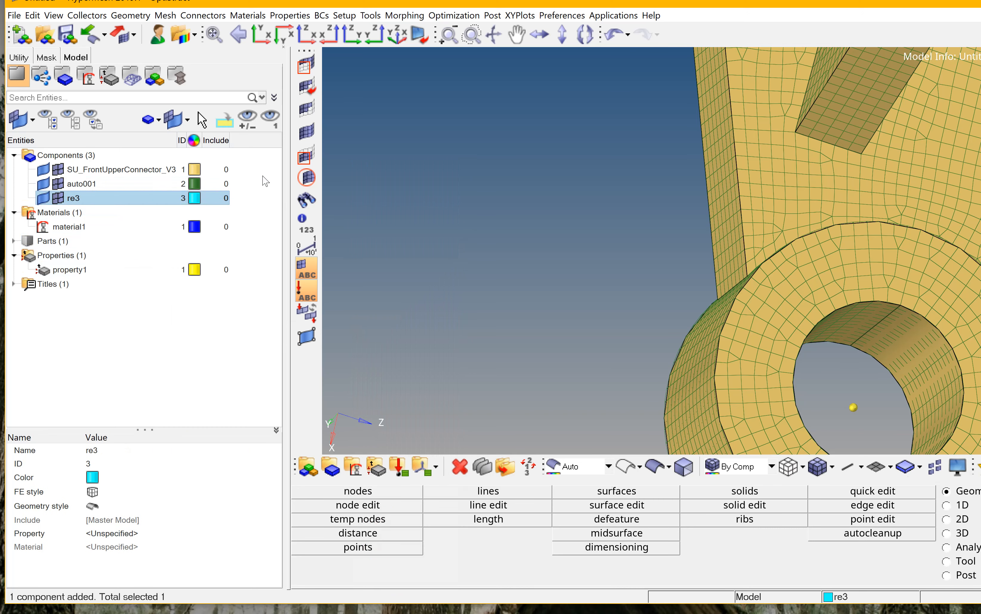
pyautogui.click(883, 599)
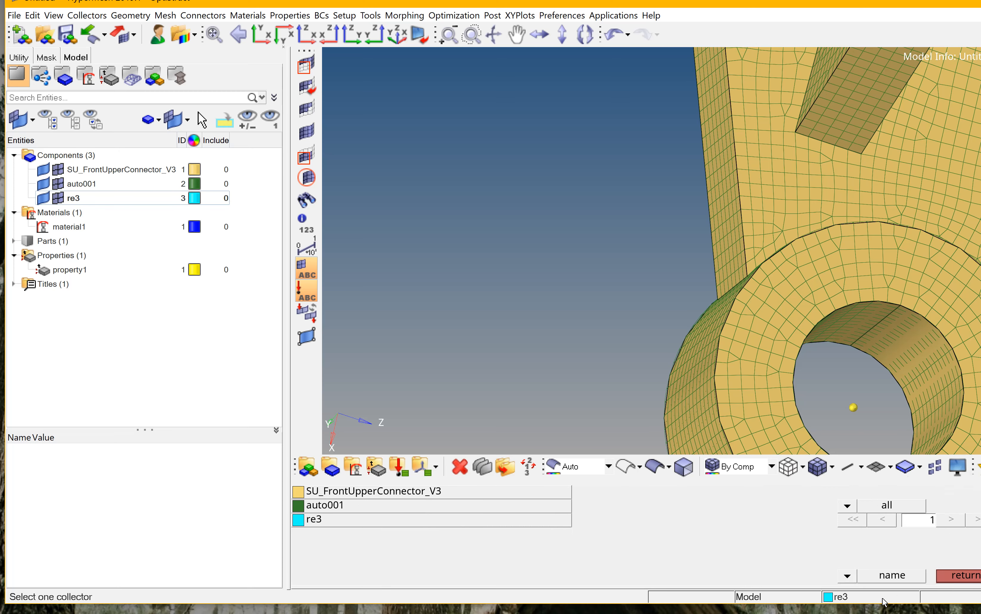
pyautogui.click(965, 576)
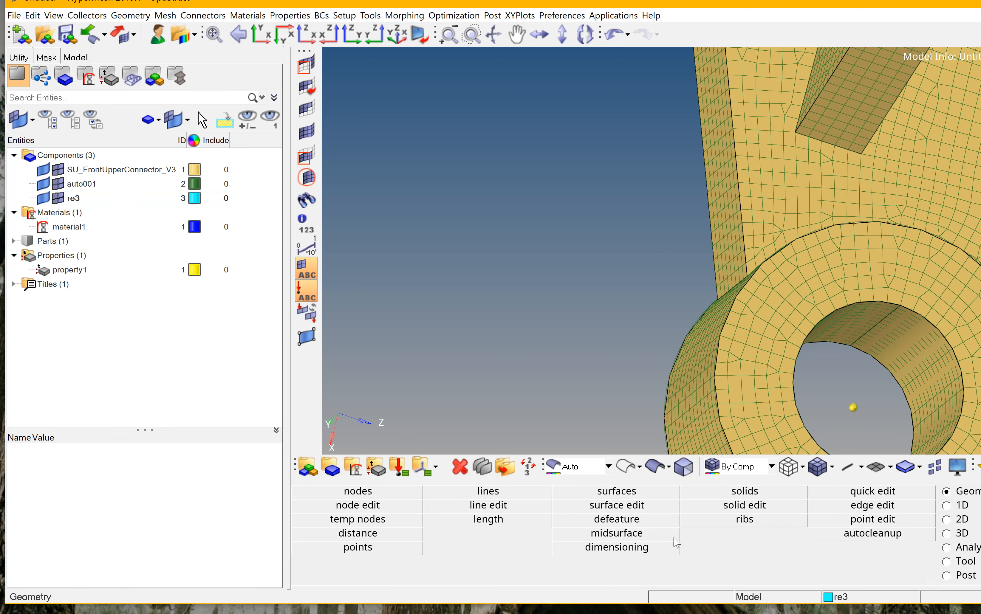
# Create an RBE3 element from the large eye hole's centre node to the nodes around its rim.
pyautogui.click(963, 507)
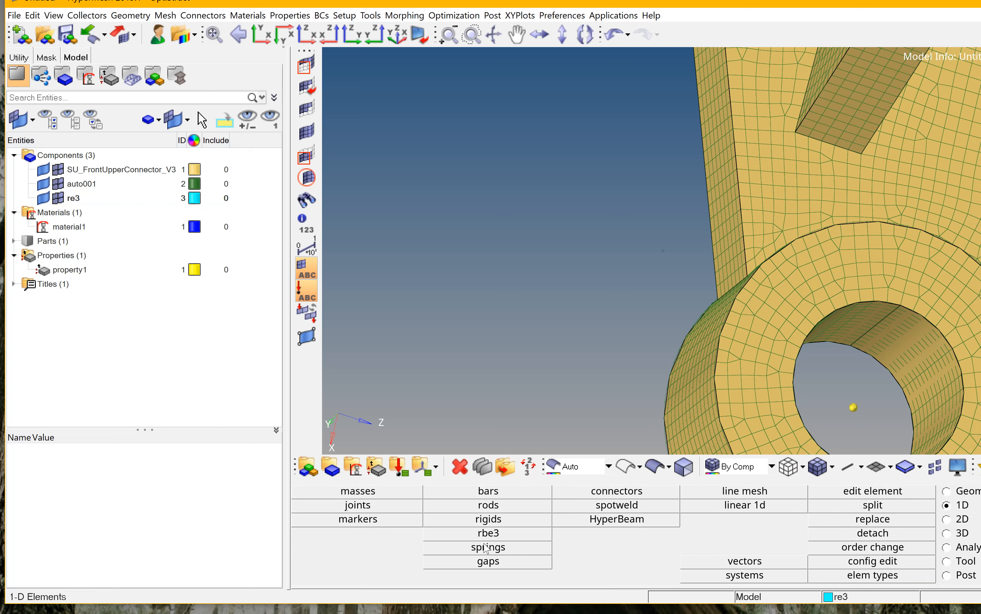
pyautogui.click(497, 536)
pyautogui.click(423, 508)
pyautogui.click(853, 408)
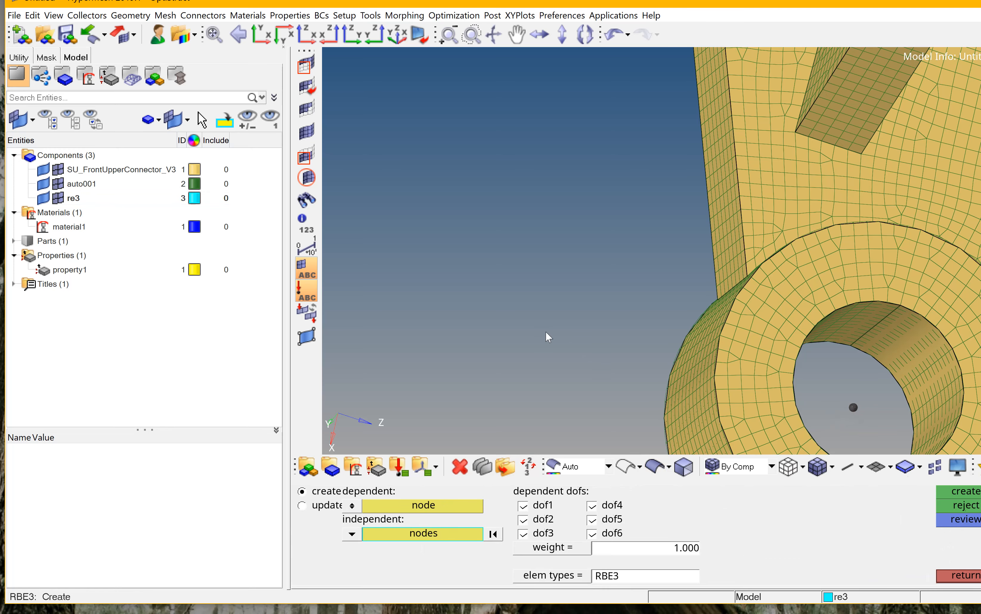
pyautogui.keyDown('ctrl'); pyautogui.moveTo(569, 308); pyautogui.dragTo(574, 255); pyautogui.keyUp('ctrl')
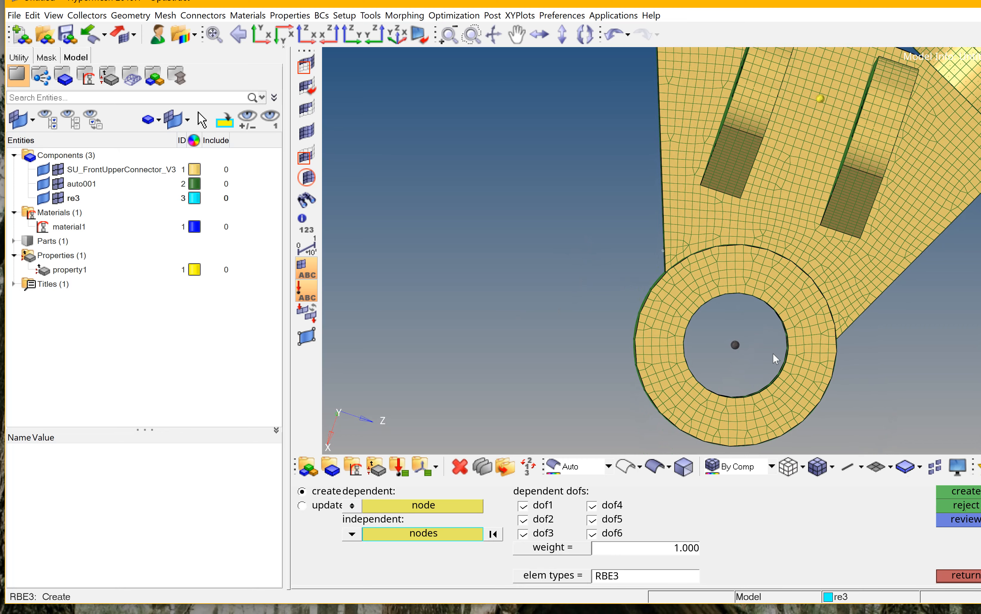
pyautogui.scroll(2, 765, 356)
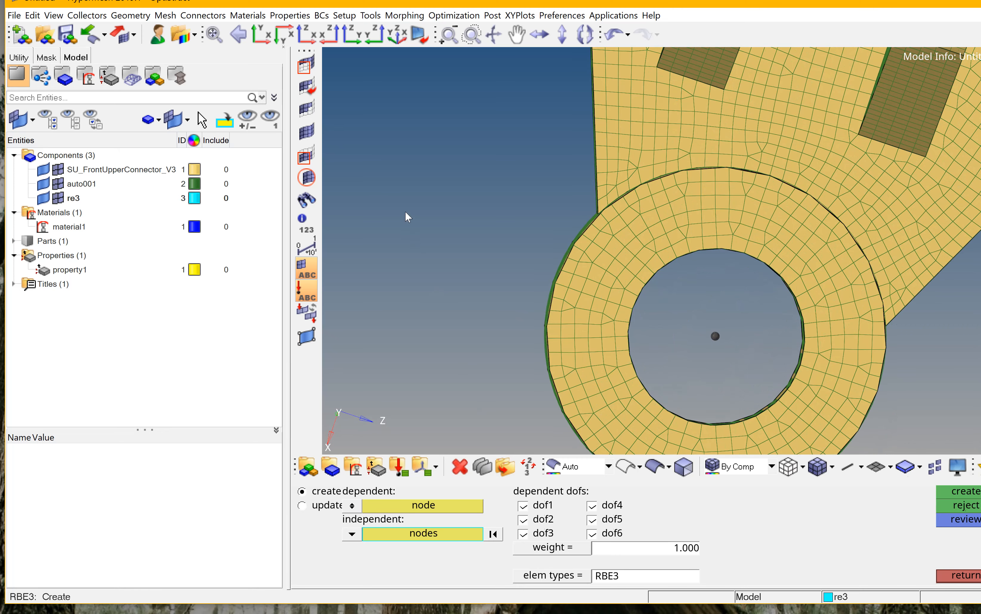
pyautogui.keyDown('shift'); pyautogui.moveTo(405, 213); pyautogui.dragTo(416, 281); pyautogui.keyUp('shift')
pyautogui.keyDown('shift'); pyautogui.moveTo(467, 276); pyautogui.dragTo(466, 276); pyautogui.keyUp('shift')
pyautogui.keyDown('shift'); pyautogui.click(409, 212); pyautogui.keyUp('shift')
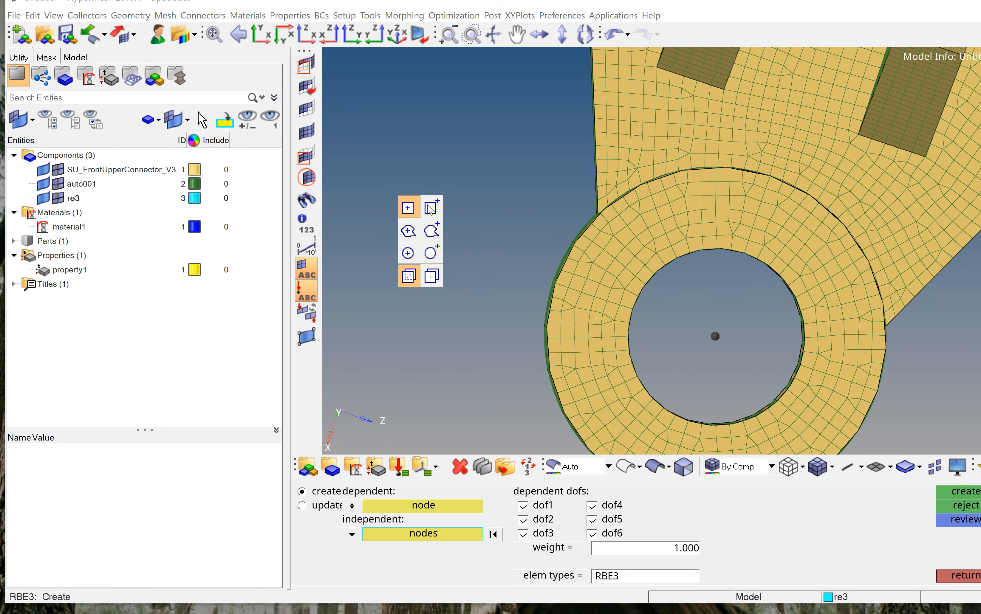
pyautogui.click(410, 252)
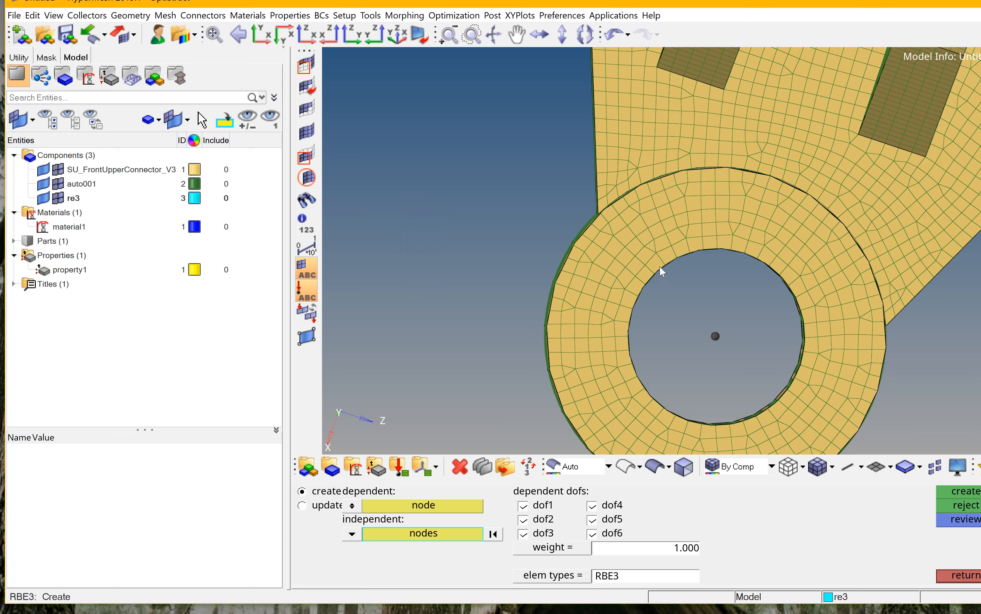
pyautogui.keyDown('shift'); pyautogui.moveTo(653, 266); pyautogui.dragTo(779, 406); pyautogui.keyUp('shift')
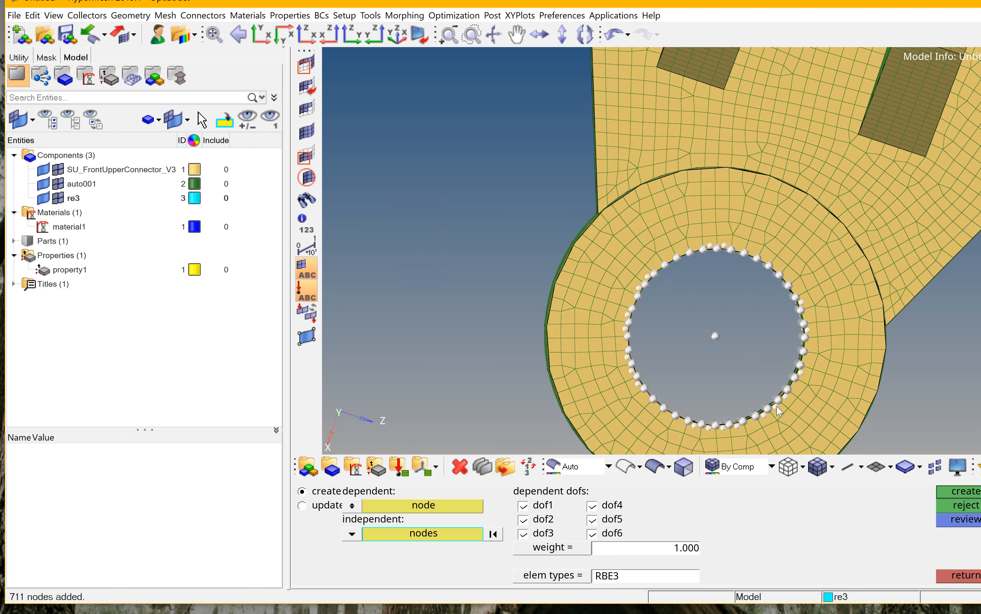
pyautogui.click(949, 488)
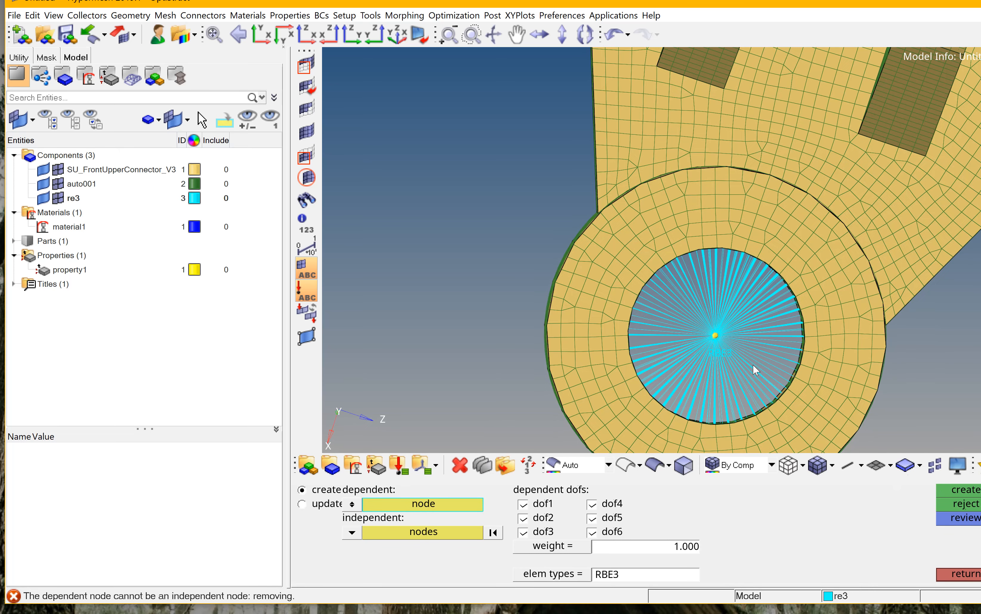
# Create an RBE3 element from the lower lug hole's centre node to the nodes around its edge.
pyautogui.scroll(-5, 752, 365)
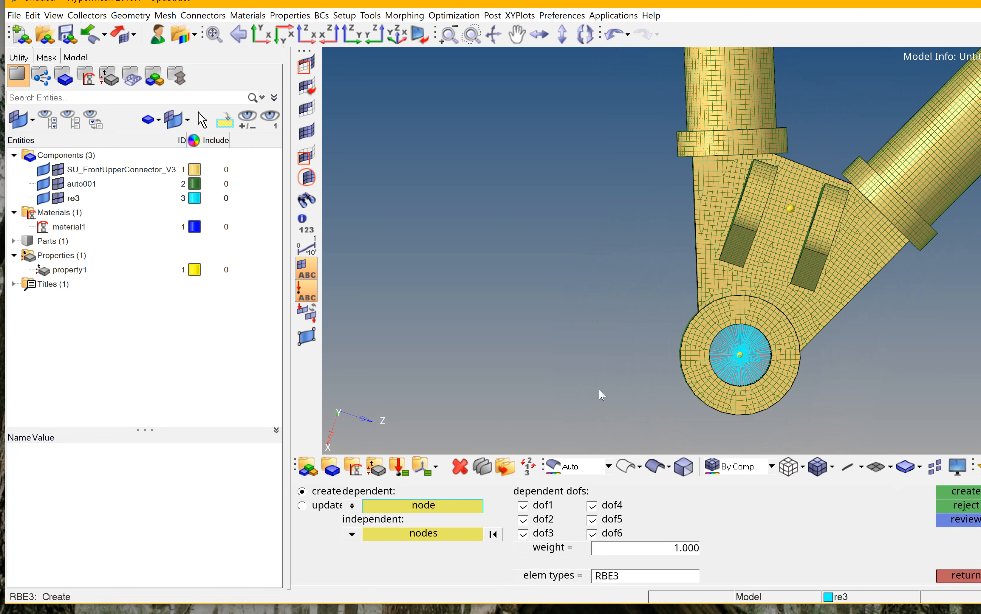
pyautogui.scroll(5, 791, 212)
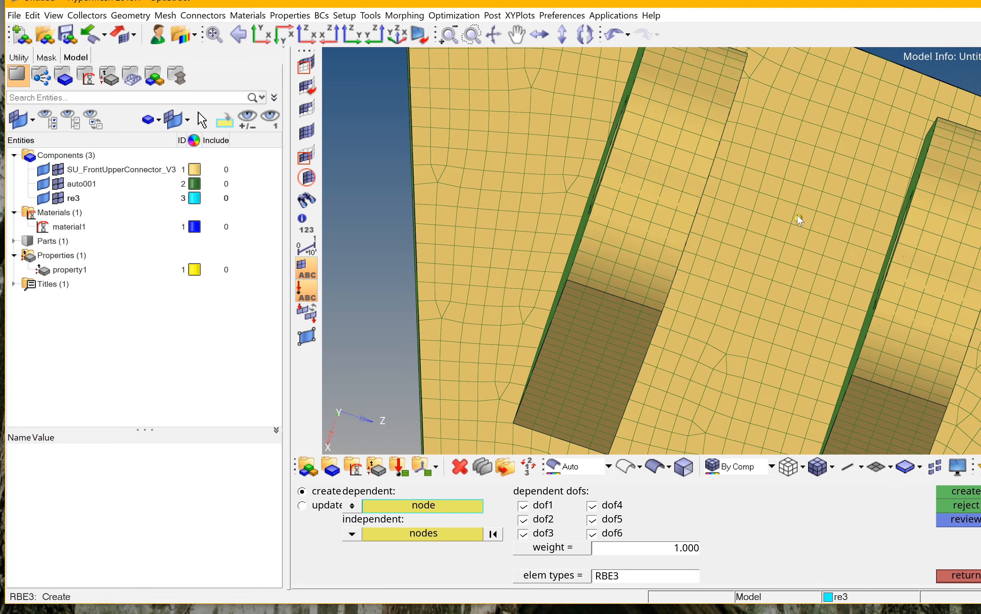
pyautogui.click(801, 221)
pyautogui.scroll(-5, 801, 248)
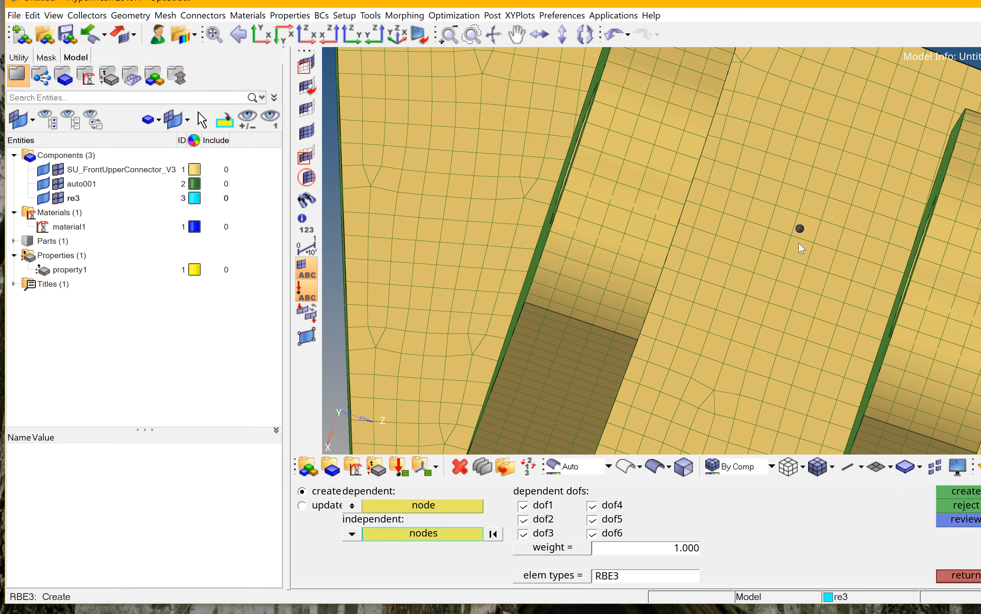
pyautogui.scroll(-5, 801, 248)
pyautogui.click(261, 34)
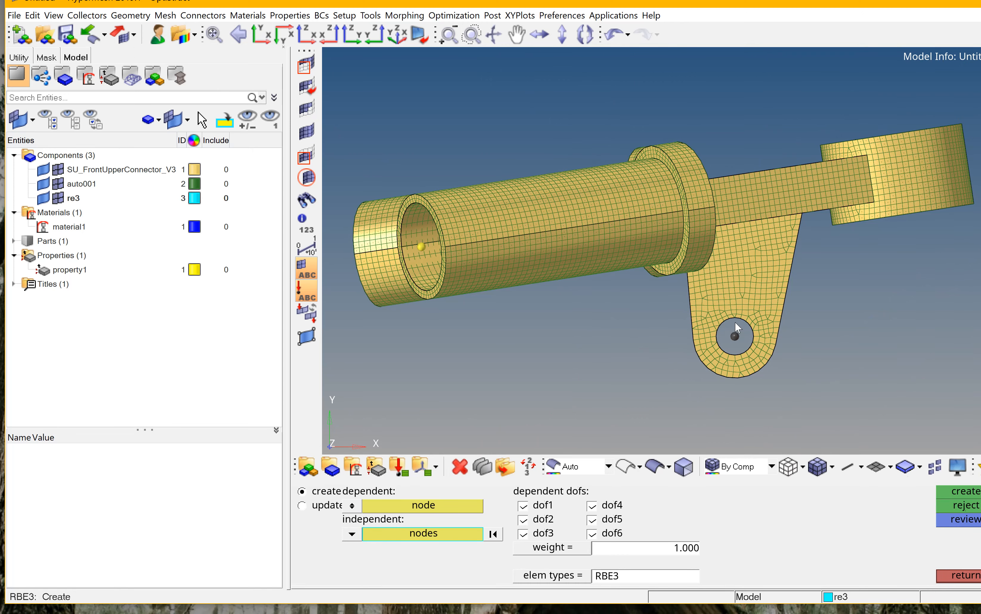
pyautogui.scroll(5, 727, 327)
pyautogui.keyDown('shift'); pyautogui.moveTo(695, 322); pyautogui.dragTo(780, 407); pyautogui.keyUp('shift')
pyautogui.click(955, 492)
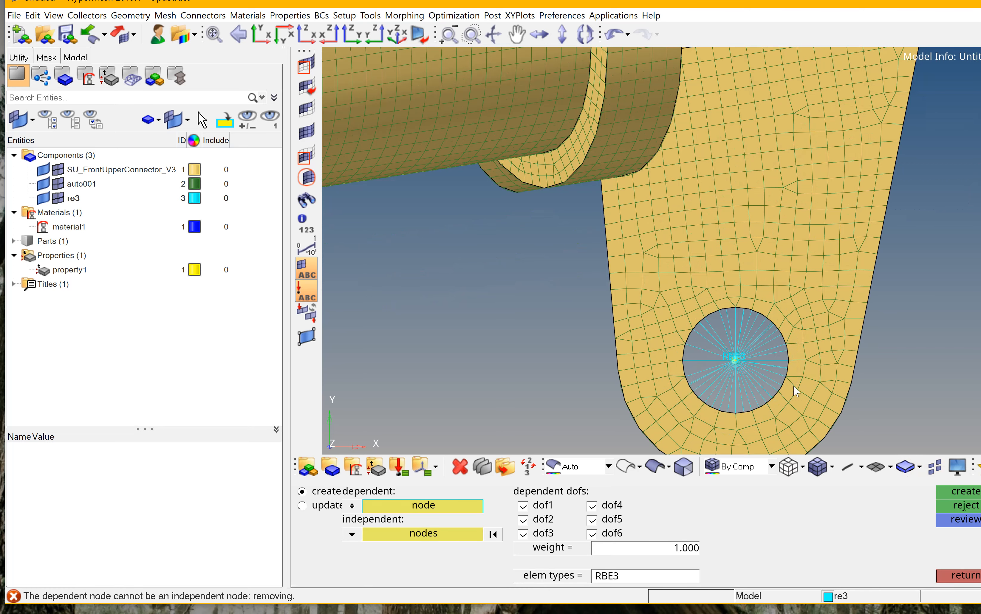
# Inspect the model with the created RBE3 elements.
pyautogui.scroll(-1, 807, 325)
pyautogui.scroll(-2, 806, 323)
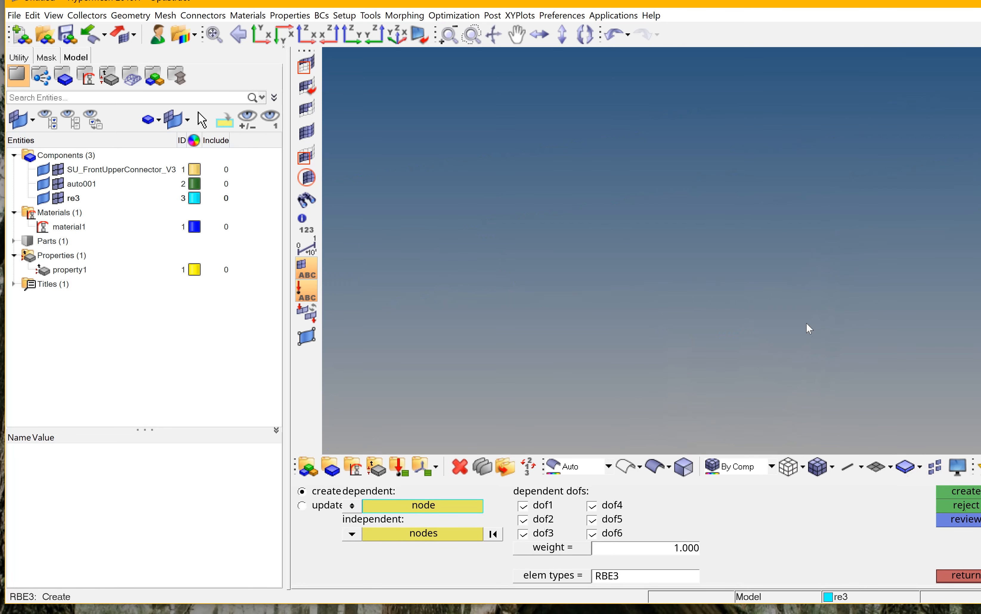
pyautogui.keyDown('ctrl'); pyautogui.moveTo(652, 332); pyautogui.dragTo(711, 213); pyautogui.keyUp('ctrl')
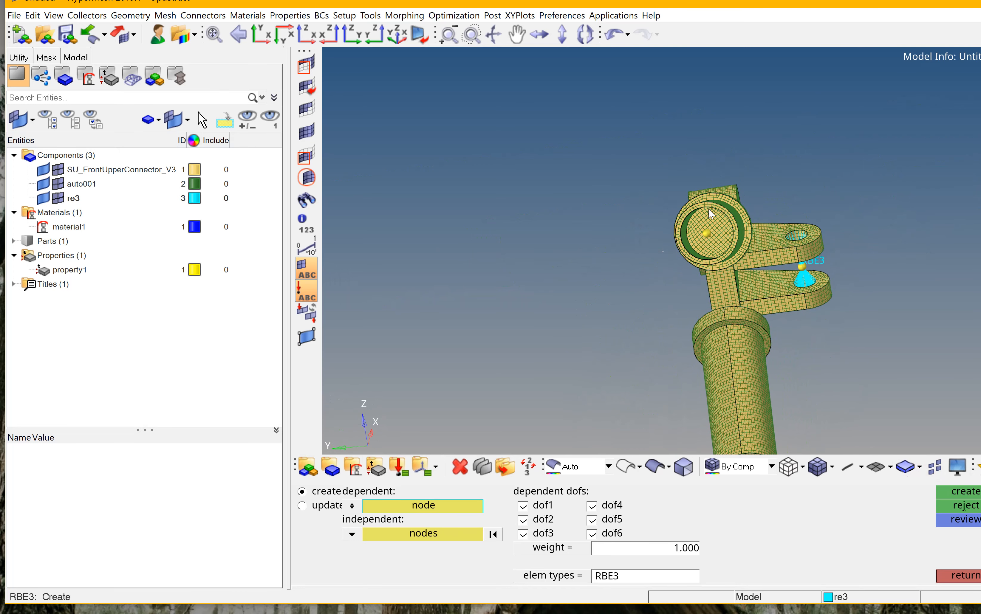
# Create an RBE3 element from the round hub's centre node to the ring of nodes around its inner bore edge.
pyautogui.scroll(3, 699, 219)
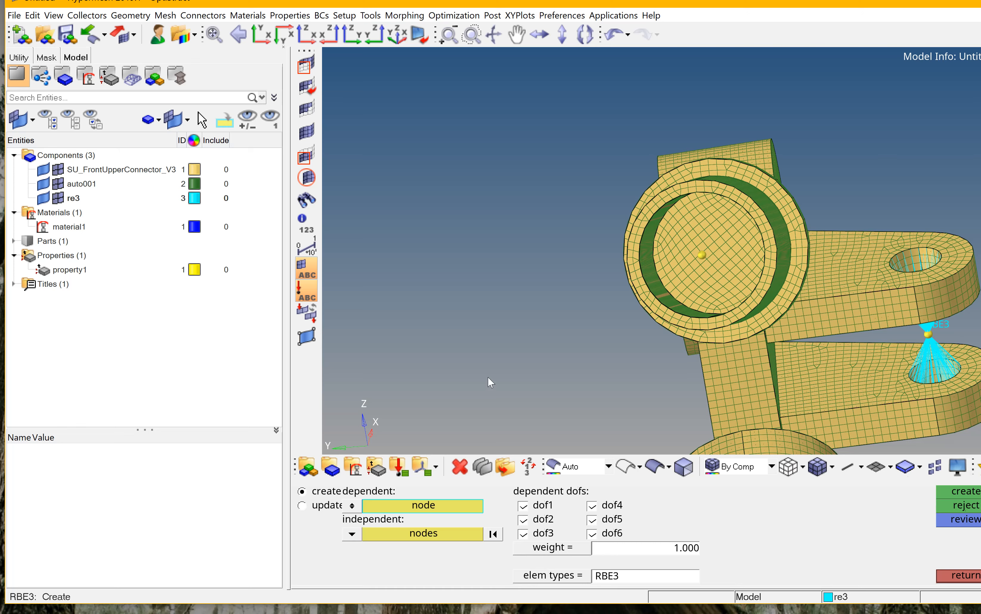
pyautogui.keyDown('ctrl'); pyautogui.moveTo(487, 358); pyautogui.dragTo(502, 359); pyautogui.keyUp('ctrl')
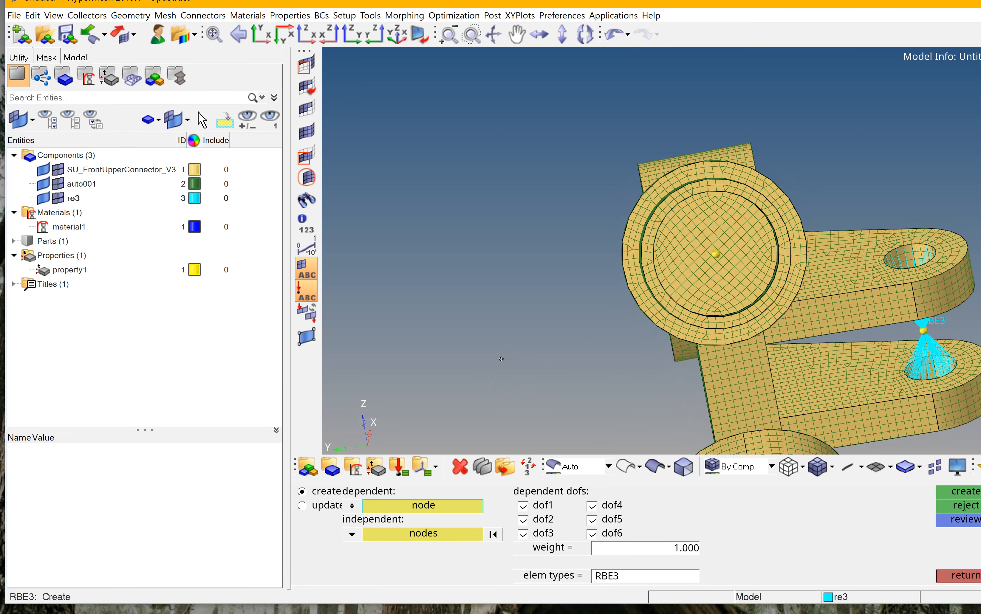
pyautogui.click(716, 255)
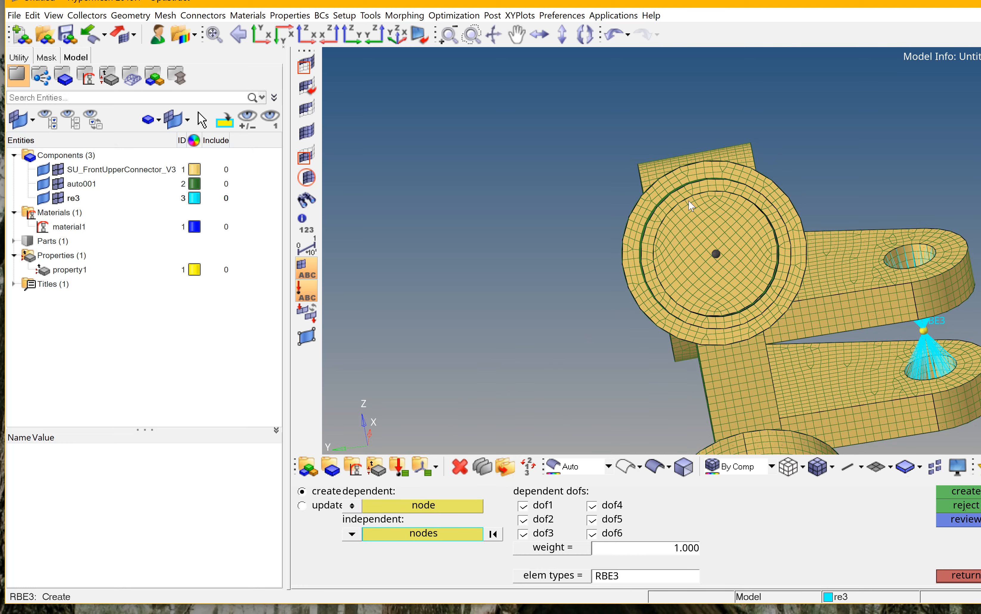
pyautogui.scroll(5, 692, 207)
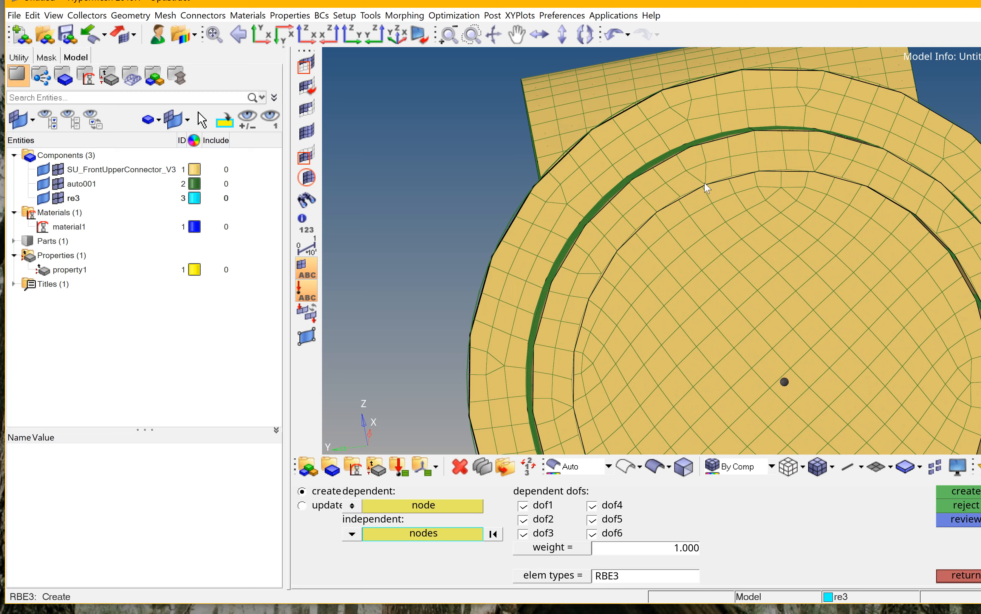
pyautogui.click(705, 185)
pyautogui.click(732, 177)
pyautogui.click(759, 171)
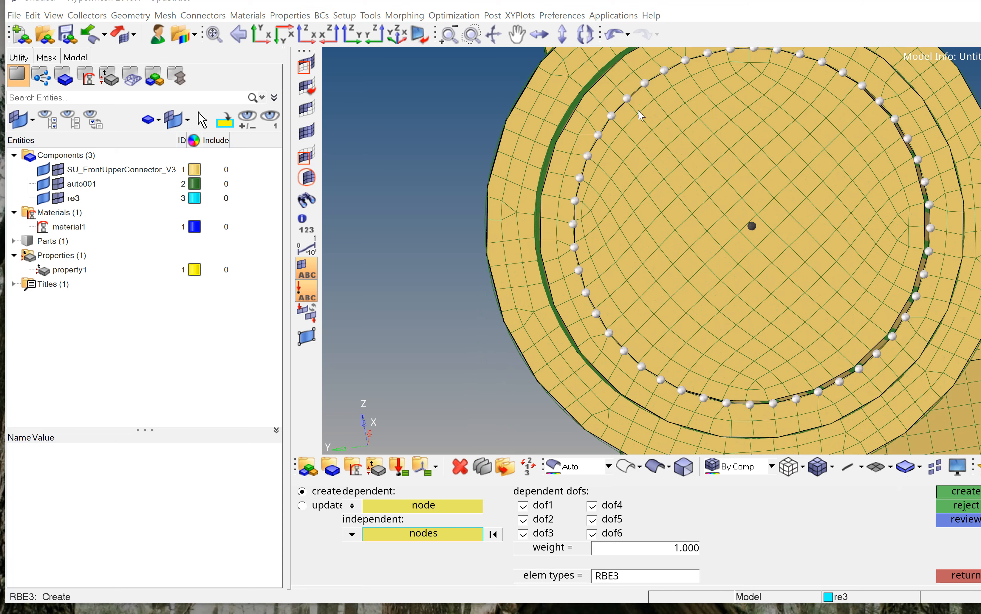
pyautogui.keyDown('ctrl'); pyautogui.click(443, 123); pyautogui.keyUp('ctrl')
pyautogui.keyDown('ctrl'); pyautogui.scroll(-3, 443, 124); pyautogui.keyUp('ctrl')
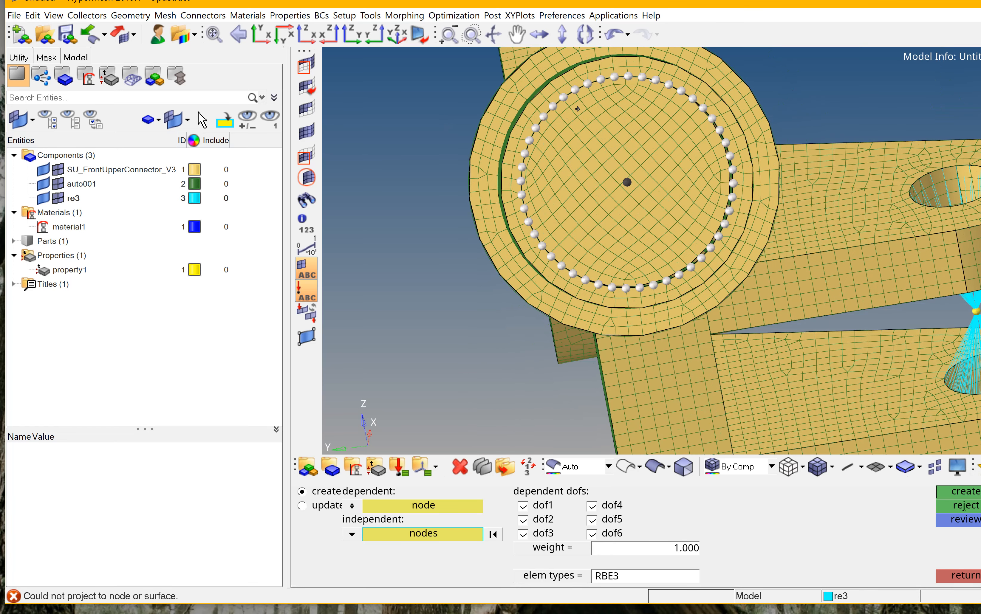
pyautogui.keyDown('ctrl'); pyautogui.scroll(2, 443, 124); pyautogui.keyUp('ctrl')
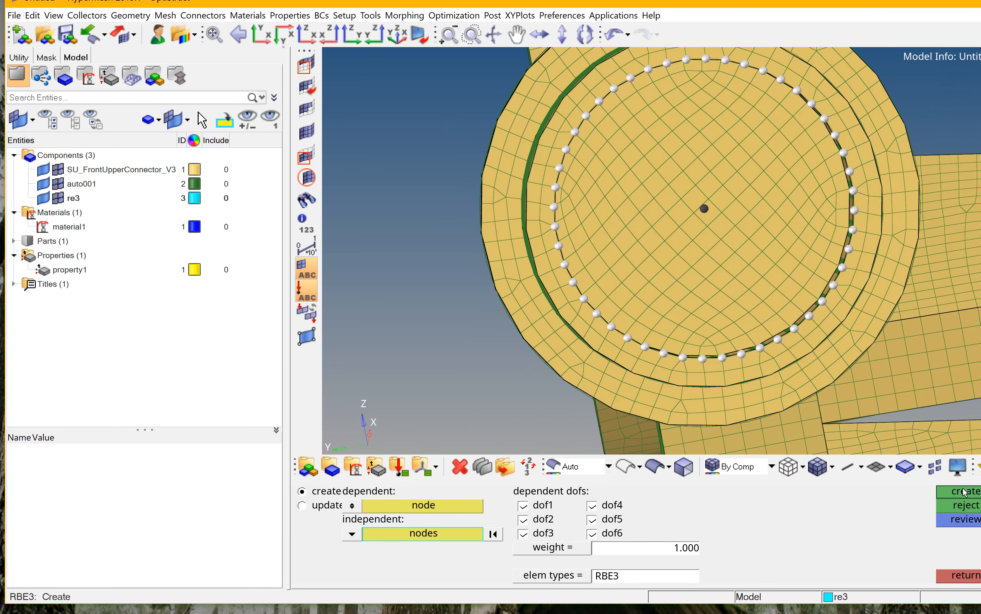
pyautogui.click(962, 492)
# Create another RBE3 element on the opposite end of the hub's bore, linking its centre node to the rim nodes, and close the panel.
pyautogui.keyDown('ctrl'); pyautogui.scroll(-5, 662, 206); pyautogui.keyUp('ctrl')
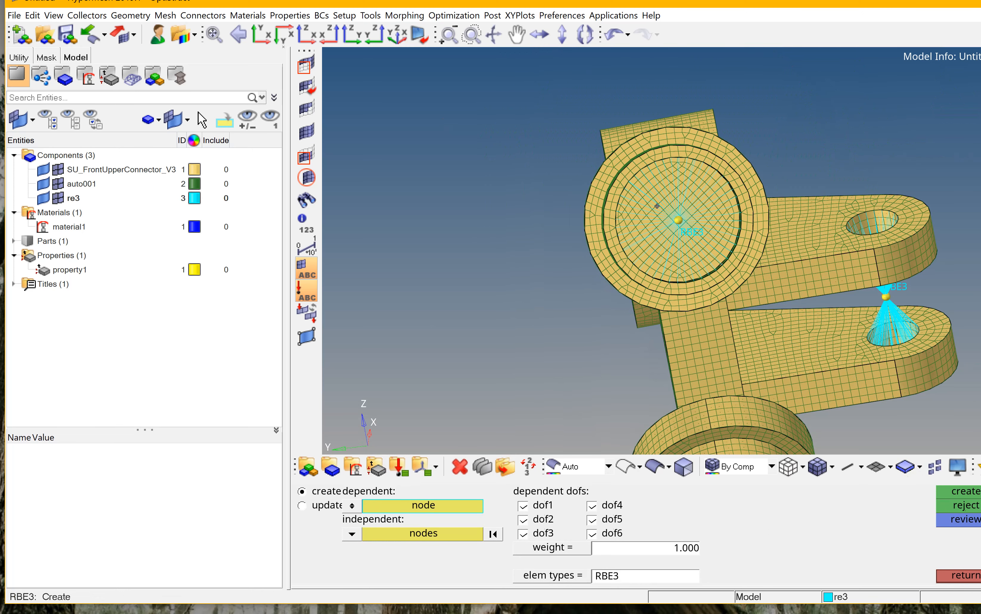
pyautogui.keyDown('ctrl'); pyautogui.moveTo(662, 206); pyautogui.dragTo(706, 269); pyautogui.keyUp('ctrl')
pyautogui.keyDown('ctrl'); pyautogui.scroll(2, 706, 269); pyautogui.keyUp('ctrl')
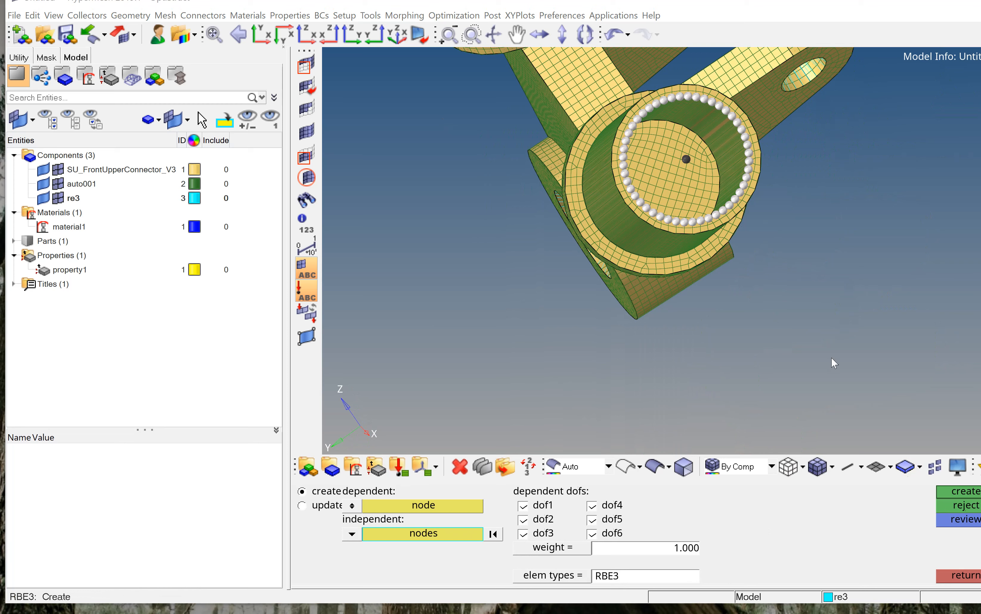
pyautogui.click(971, 492)
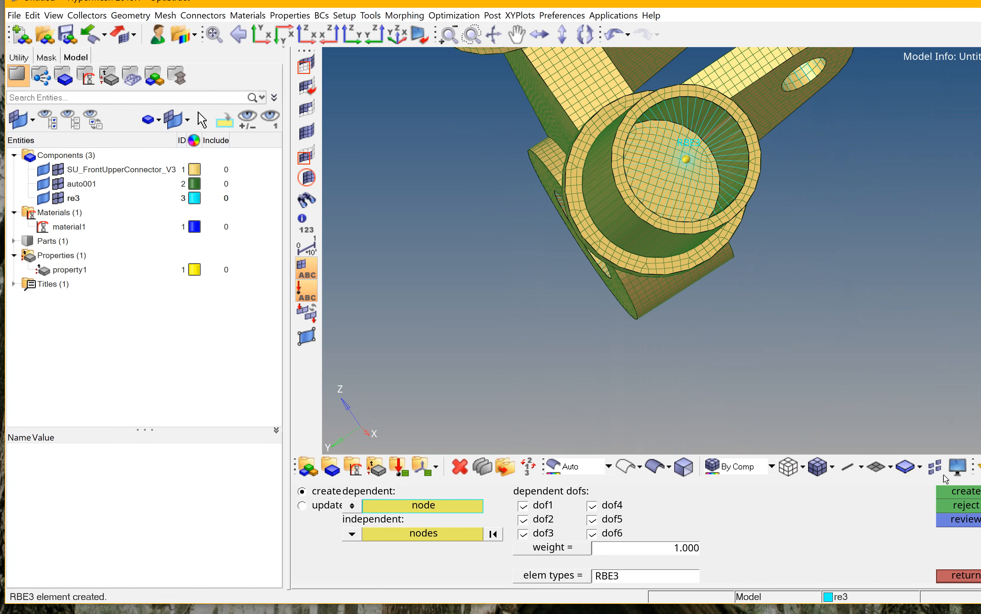
pyautogui.click(971, 580)
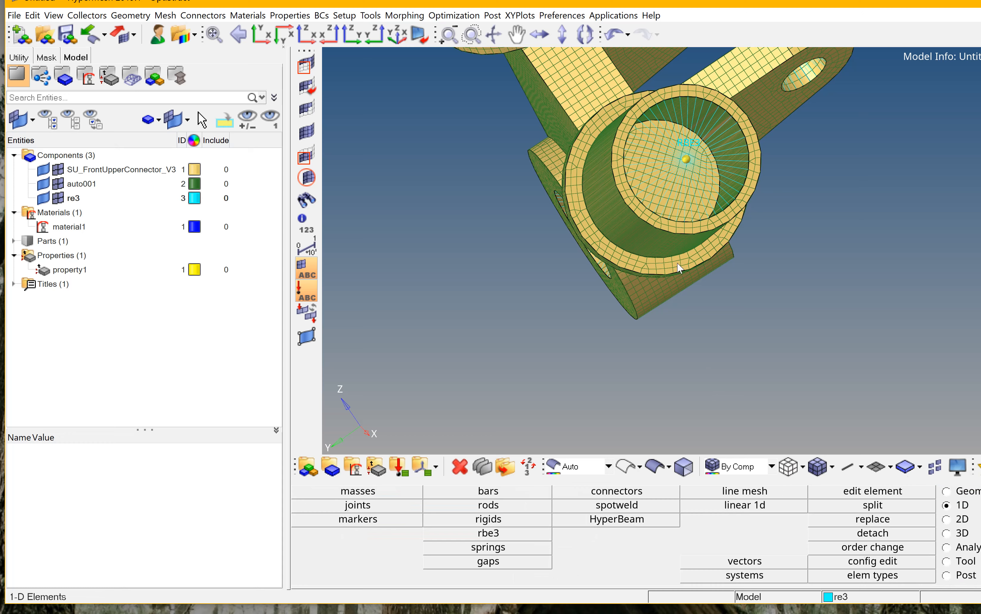
# Constrain the lower lug hole's RBE3 centre node with an SPC fixing all six DOFs.
pyautogui.scroll(-8, 677, 263)
pyautogui.keyDown('ctrl'); pyautogui.moveTo(676, 263); pyautogui.dragTo(477, 237); pyautogui.keyUp('ctrl')
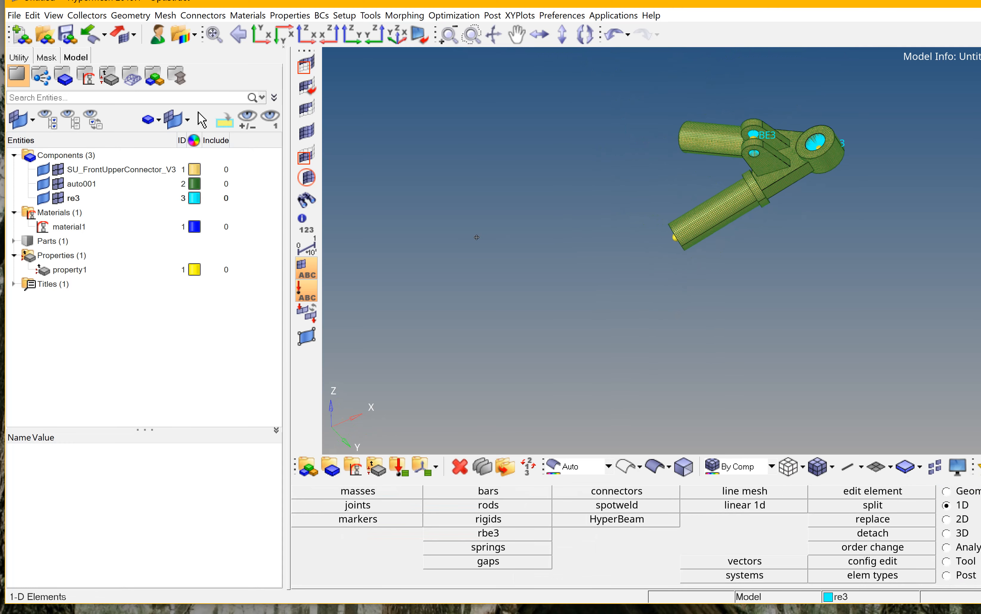
pyautogui.scroll(8, 813, 124)
pyautogui.keyDown('ctrl'); pyautogui.moveTo(814, 127); pyautogui.dragTo(873, 199); pyautogui.keyUp('ctrl')
pyautogui.scroll(-3, 873, 199)
pyautogui.scroll(8, 839, 303)
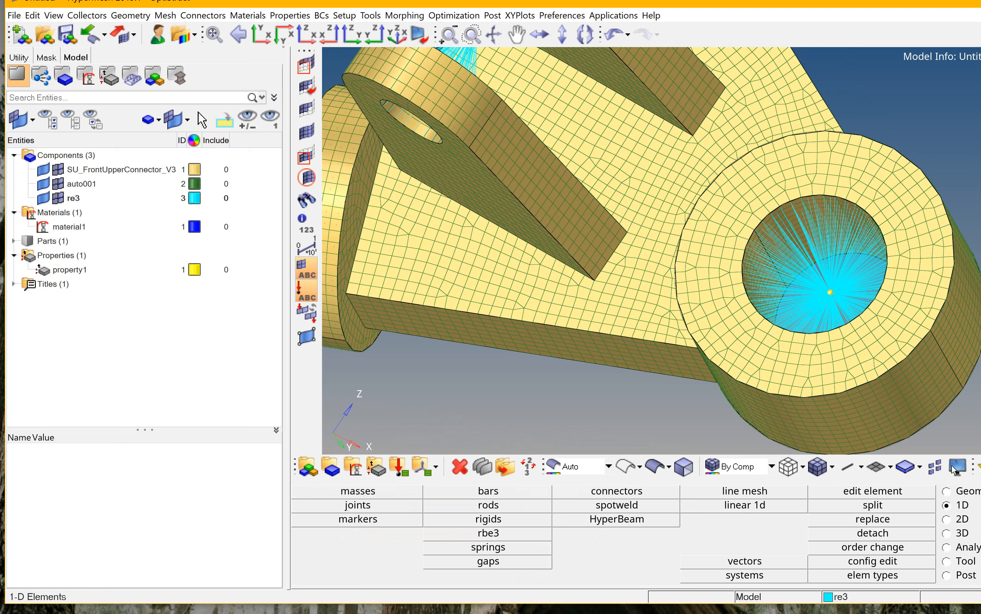
pyautogui.click(971, 548)
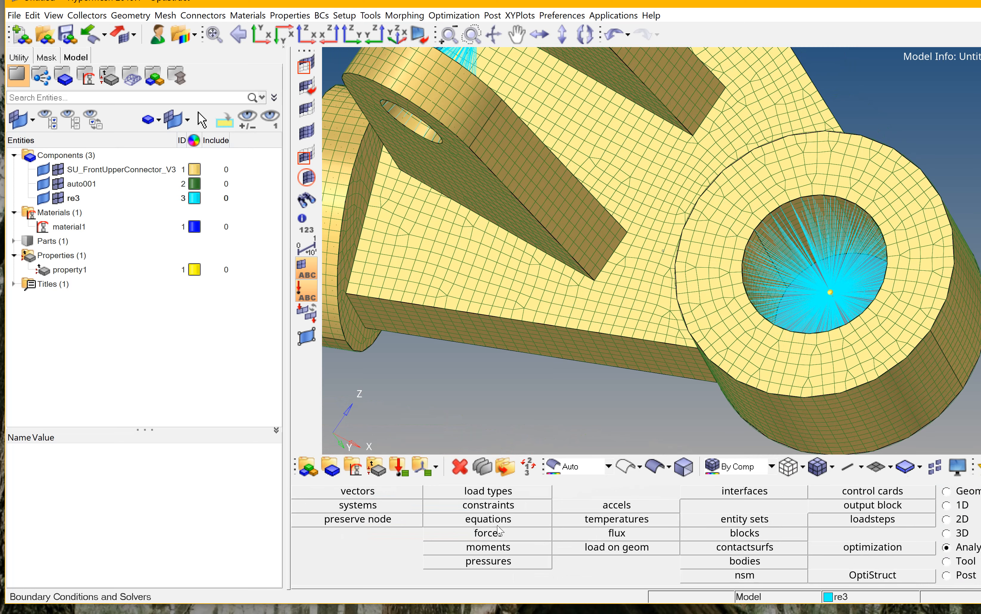
pyautogui.click(508, 507)
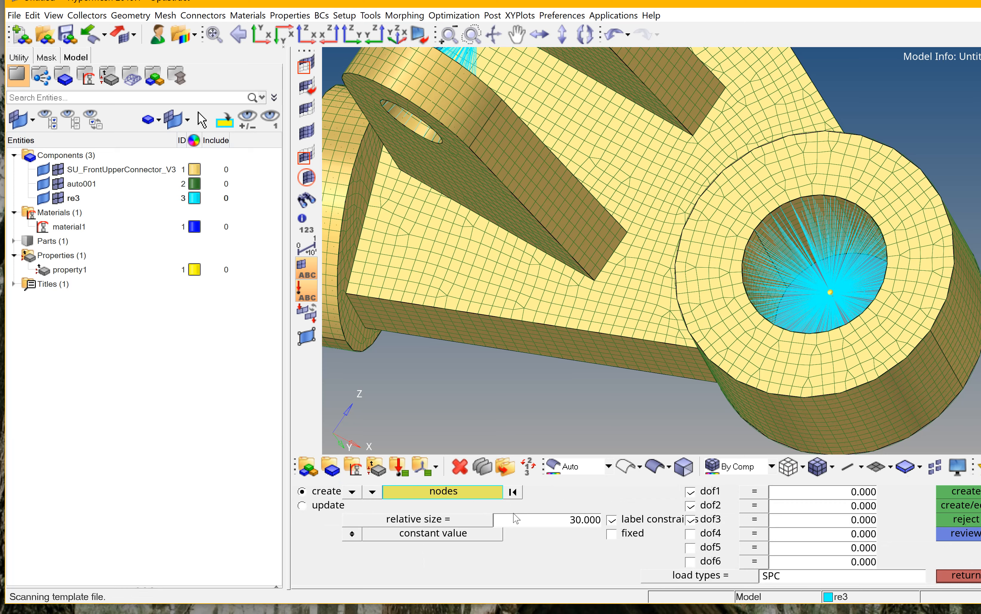
pyautogui.click(831, 294)
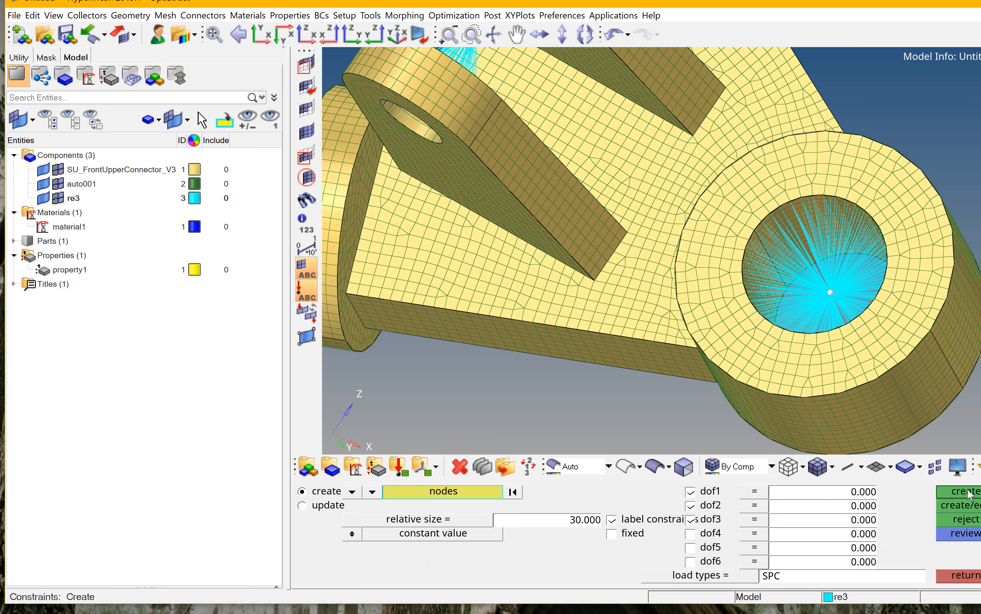
pyautogui.click(707, 533)
pyautogui.click(715, 548)
pyautogui.click(717, 560)
pyautogui.click(970, 493)
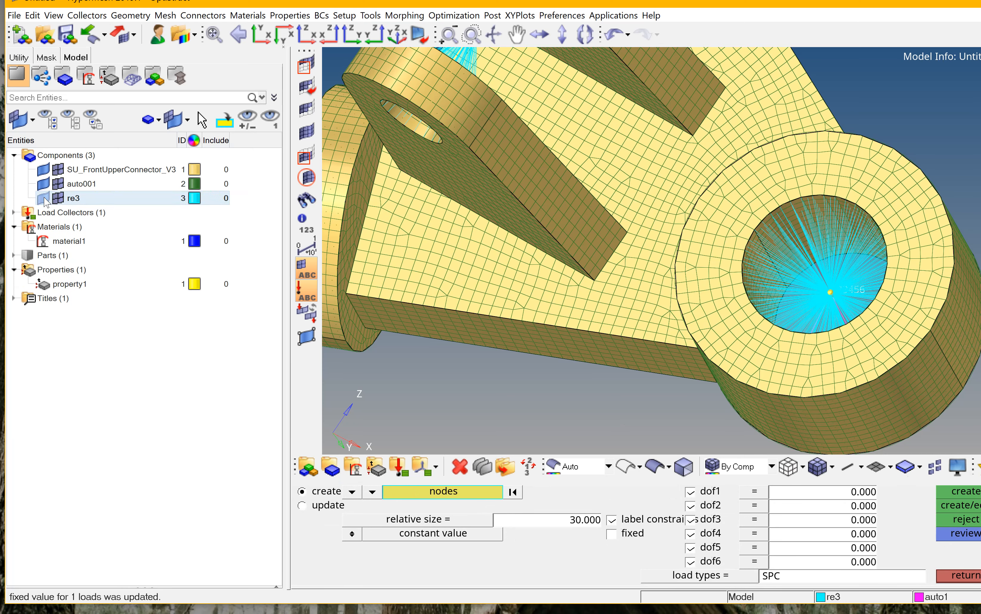
# Hide the re3 component's elements in the model display.
pyautogui.click(57, 199)
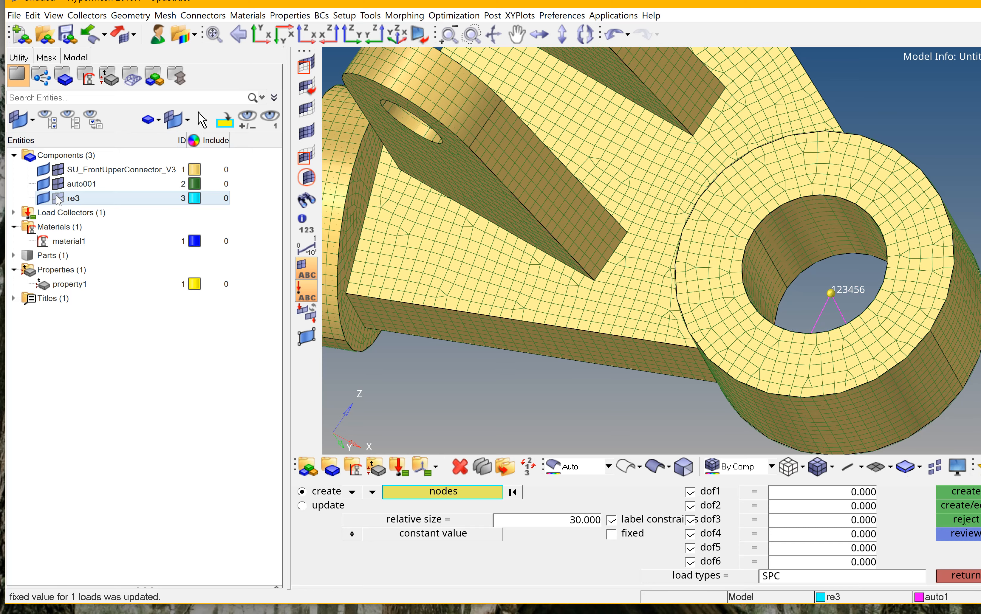
pyautogui.keyDown('ctrl'); pyautogui.moveTo(828, 309); pyautogui.dragTo(768, 310); pyautogui.keyUp('ctrl')
pyautogui.keyDown('ctrl'); pyautogui.scroll(-4, 930, 242); pyautogui.keyUp('ctrl')
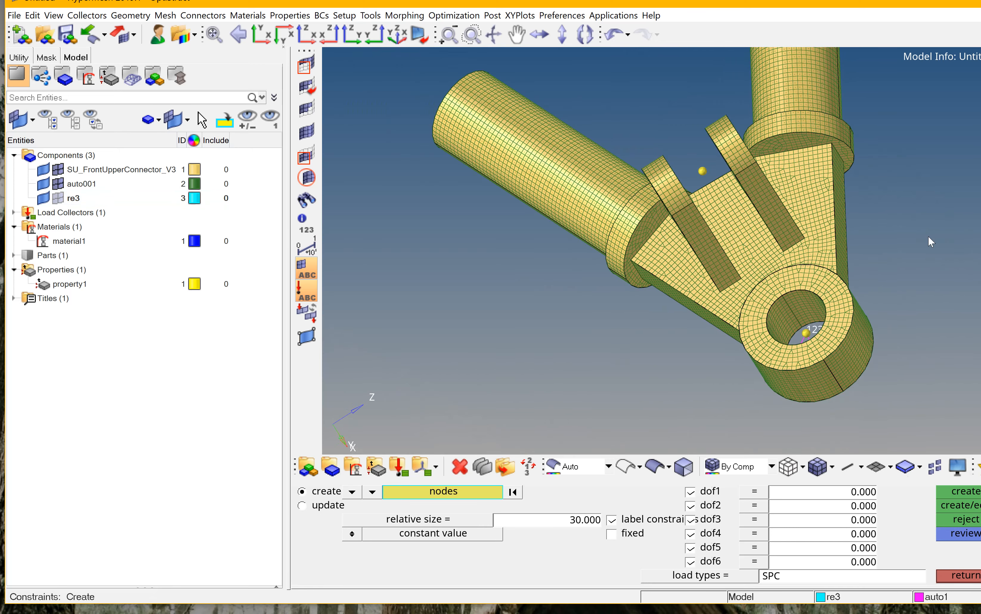
pyautogui.keyDown('ctrl'); pyautogui.scroll(-4, 931, 242); pyautogui.keyUp('ctrl')
pyautogui.keyDown('ctrl'); pyautogui.moveTo(930, 242); pyautogui.dragTo(613, 174); pyautogui.keyUp('ctrl')
pyautogui.keyDown('ctrl'); pyautogui.moveTo(899, 164); pyautogui.dragTo(811, 215); pyautogui.keyUp('ctrl')
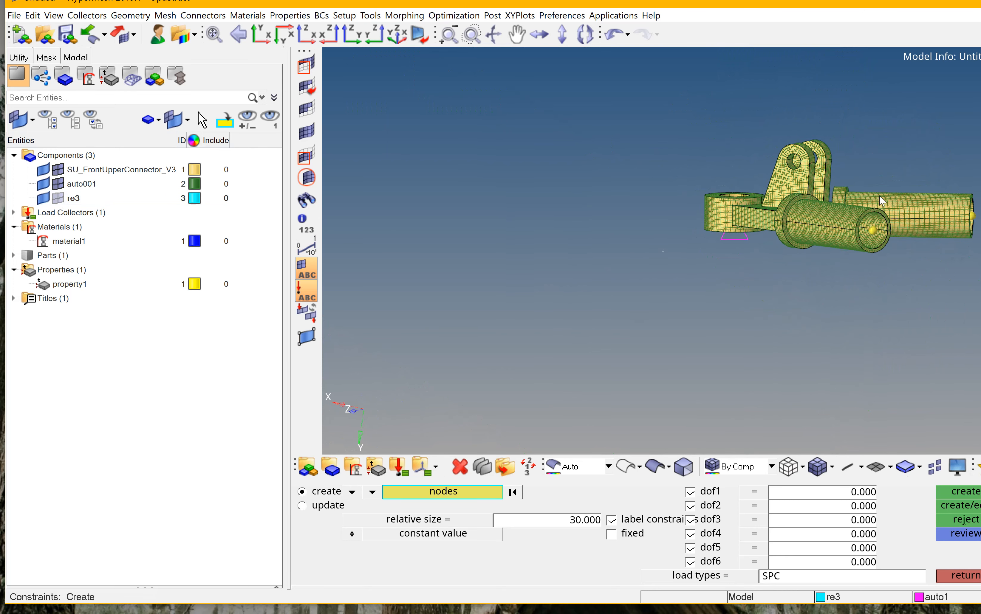
pyautogui.keyDown('ctrl'); pyautogui.moveTo(879, 196); pyautogui.dragTo(714, 215); pyautogui.keyUp('ctrl')
pyautogui.keyDown('ctrl'); pyautogui.scroll(3, 810, 149); pyautogui.keyUp('ctrl')
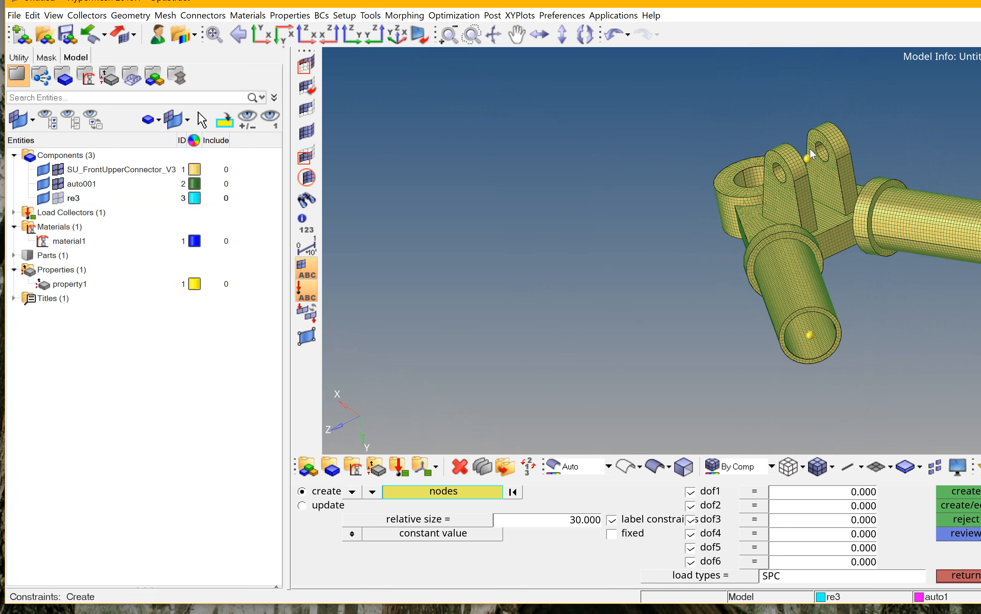
pyautogui.keyDown('ctrl'); pyautogui.scroll(-4, 809, 148); pyautogui.keyUp('ctrl')
pyautogui.keyDown('ctrl'); pyautogui.scroll(3, 809, 148); pyautogui.keyUp('ctrl')
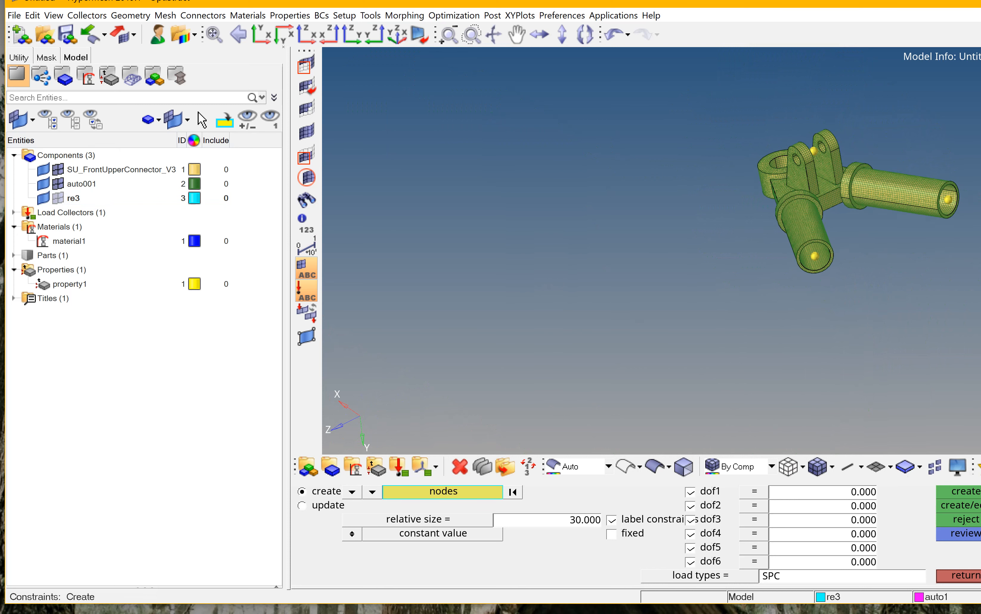
# Apply a -1000 force along the x-axis at the centre node of the angled tube's open end.
pyautogui.click(971, 576)
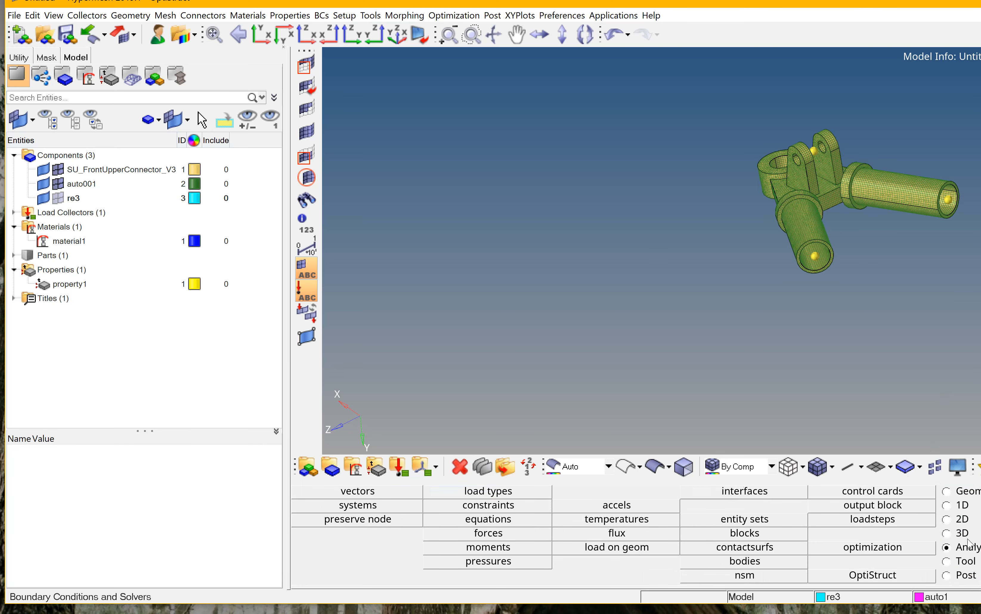
pyautogui.click(485, 536)
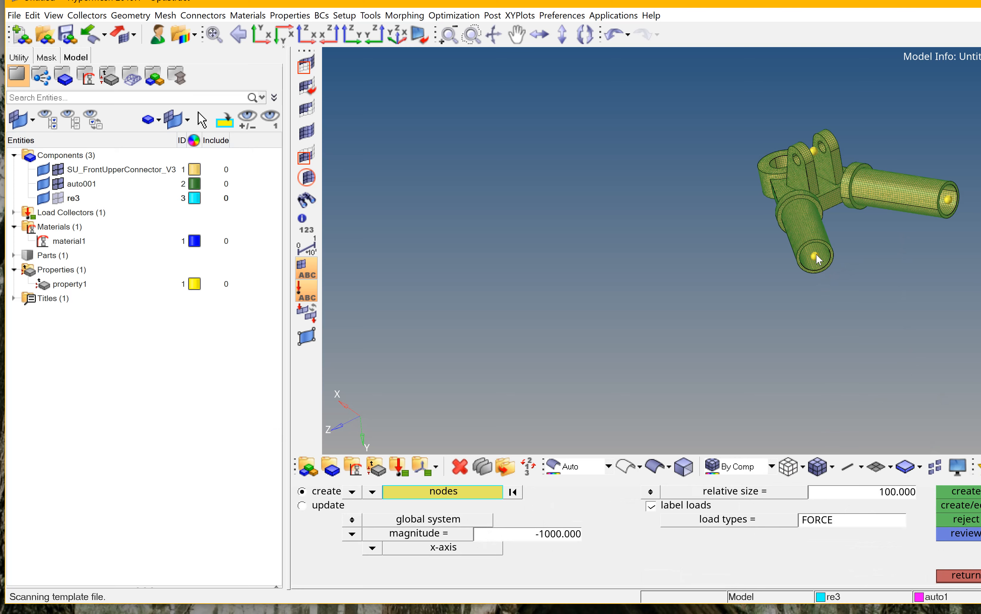
pyautogui.scroll(5, 839, 235)
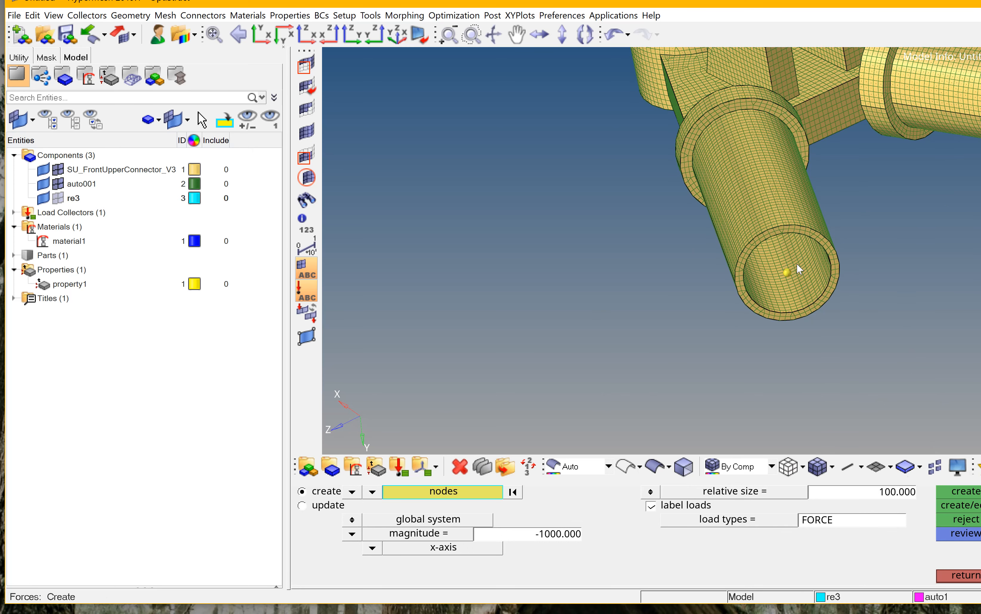
pyautogui.scroll(2, 779, 275)
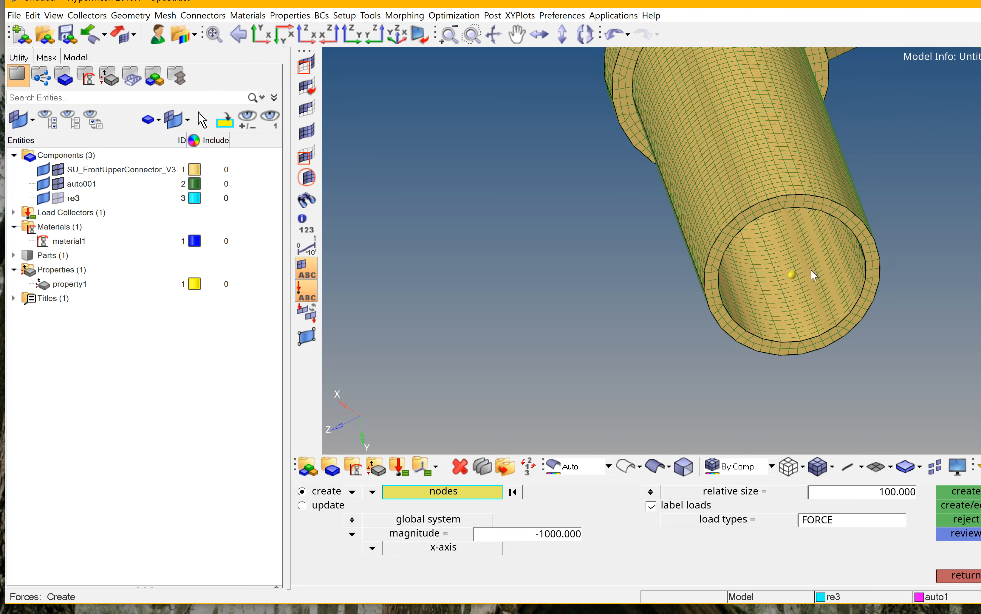
pyautogui.click(792, 274)
pyautogui.click(974, 492)
# Apply a 1000 force along the x-axis at the centre node of the straight tube's open end.
pyautogui.keyDown('ctrl'); pyautogui.scroll(-9, 824, 316); pyautogui.keyUp('ctrl')
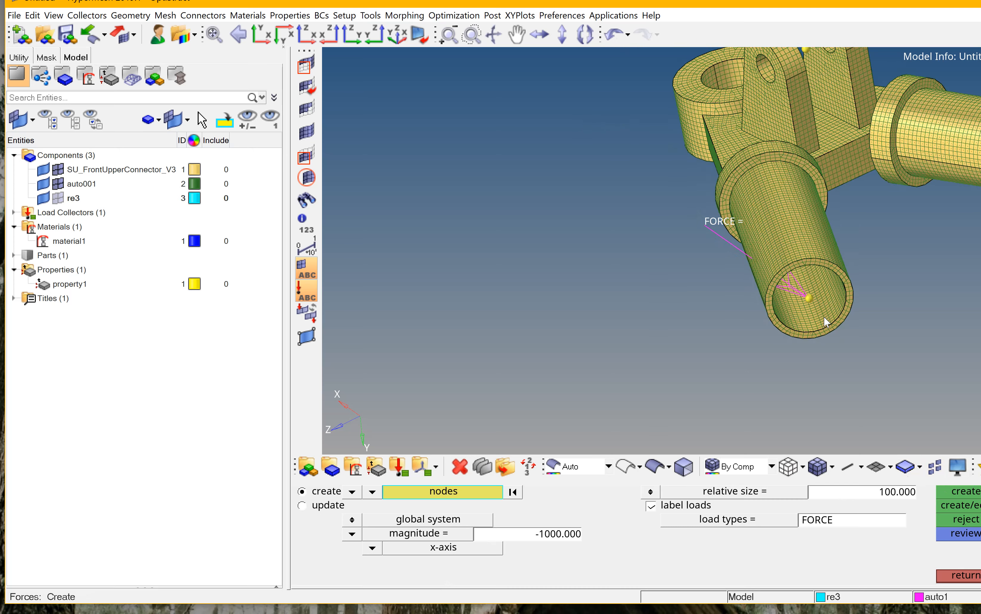
pyautogui.scroll(5, 933, 240)
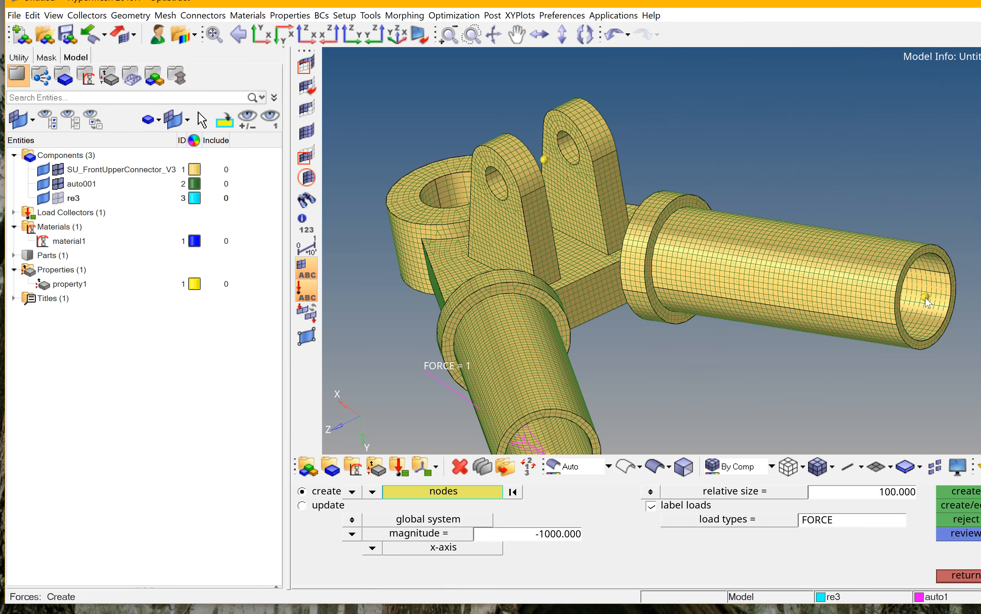
pyautogui.click(925, 300)
pyautogui.click(544, 537)
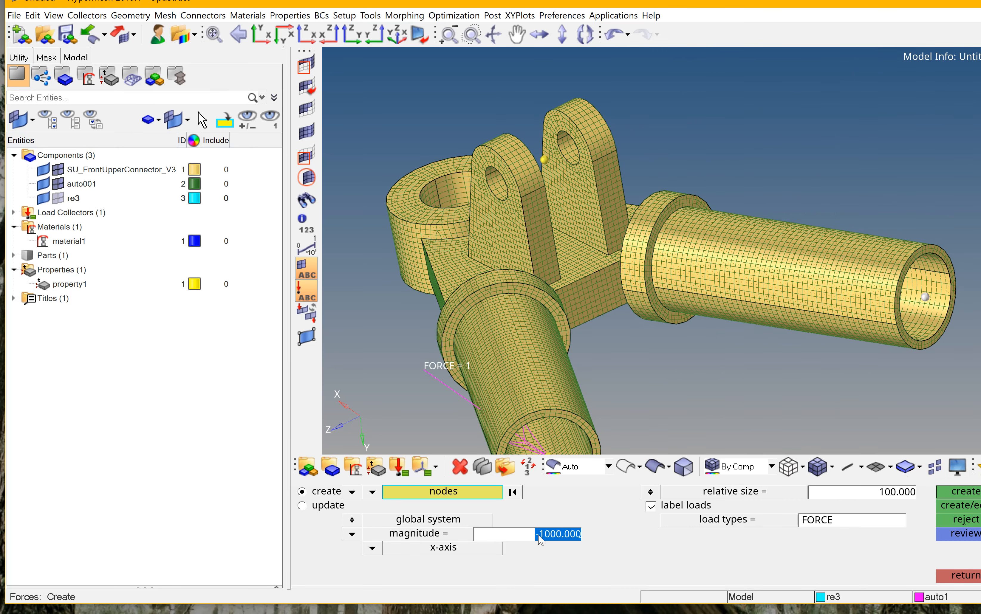
pyautogui.press('BackSpace')
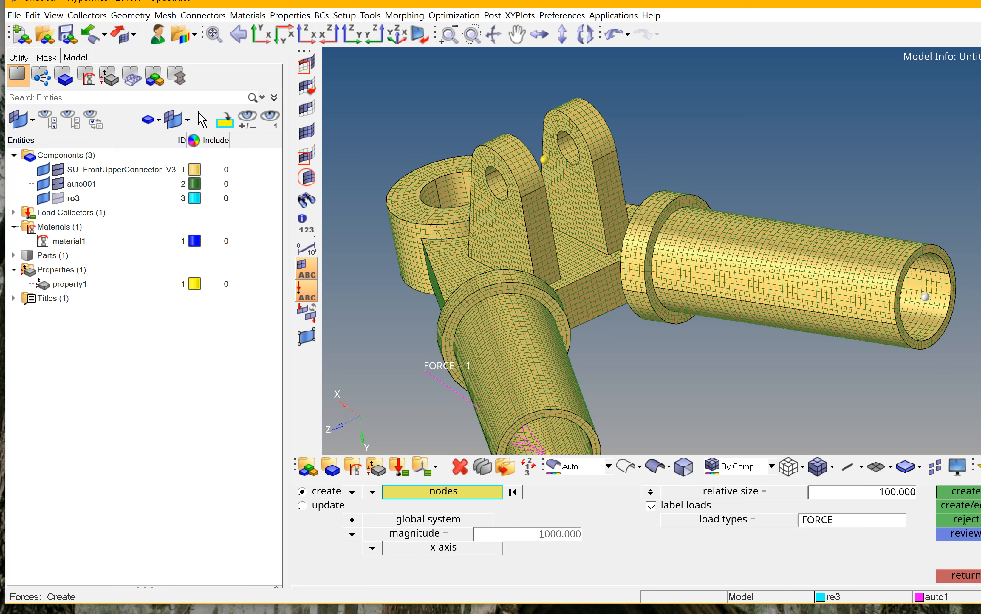
pyautogui.click(977, 492)
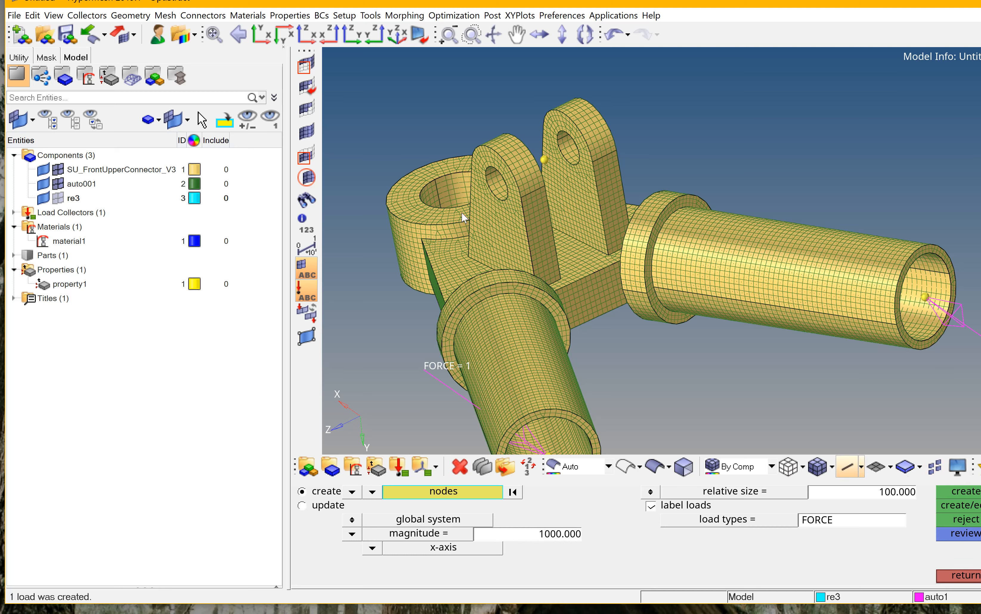
# Apply a 1000 force along the y-axis at the centre node of the upper clevis lug hole.
pyautogui.click(545, 159)
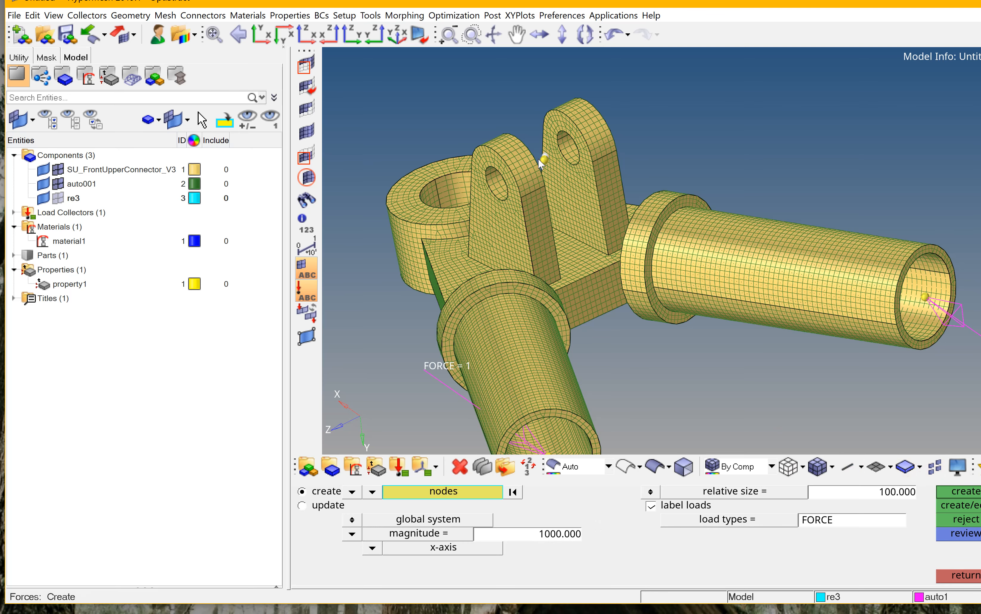
pyautogui.scroll(10, 538, 159)
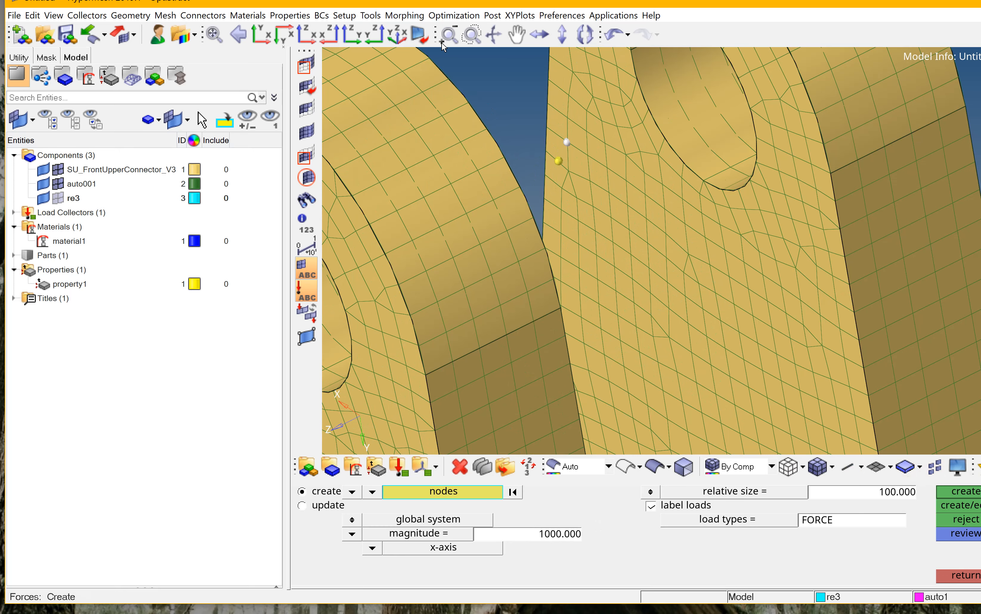
pyautogui.click(963, 575)
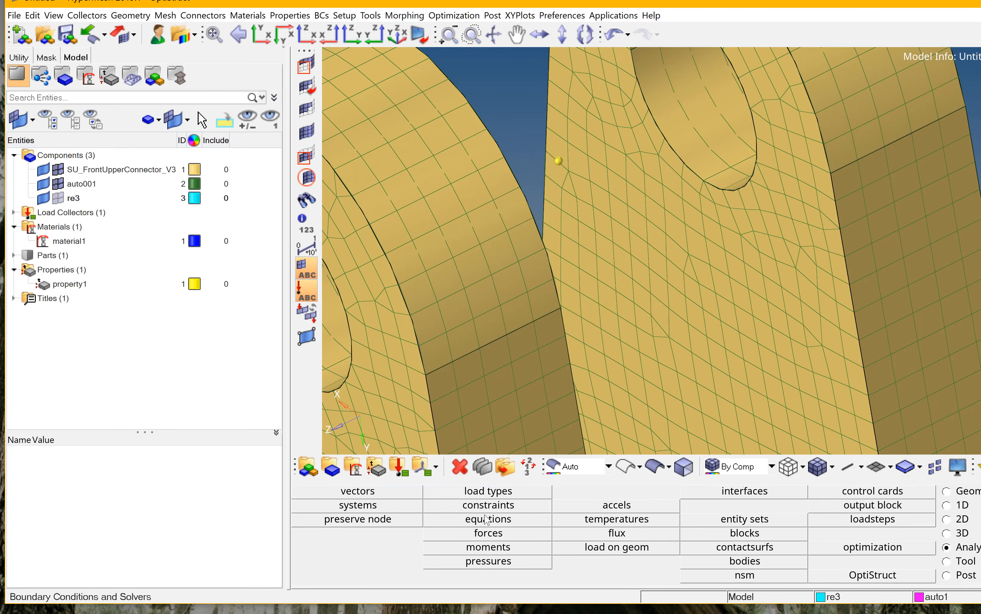
pyautogui.click(490, 536)
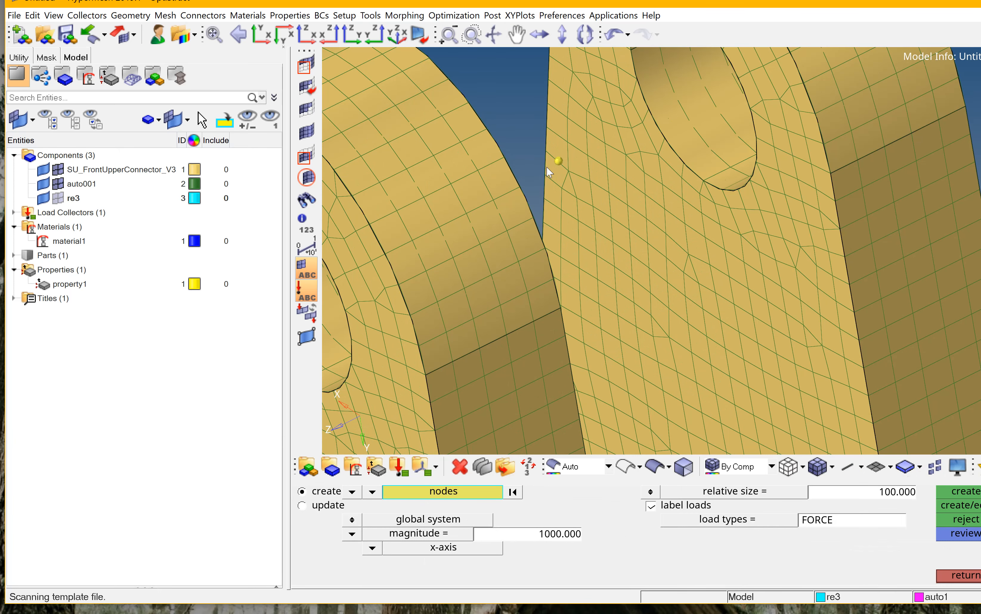
pyautogui.scroll(-5, 547, 167)
pyautogui.scroll(-2, 489, 194)
pyautogui.click(488, 195)
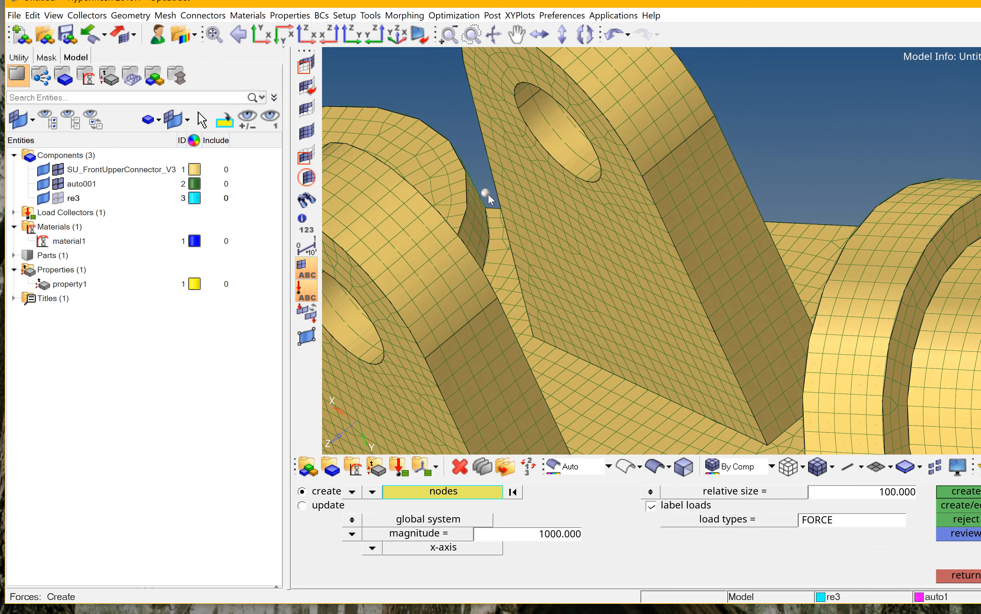
pyautogui.click(376, 550)
pyautogui.click(339, 534)
pyautogui.click(968, 495)
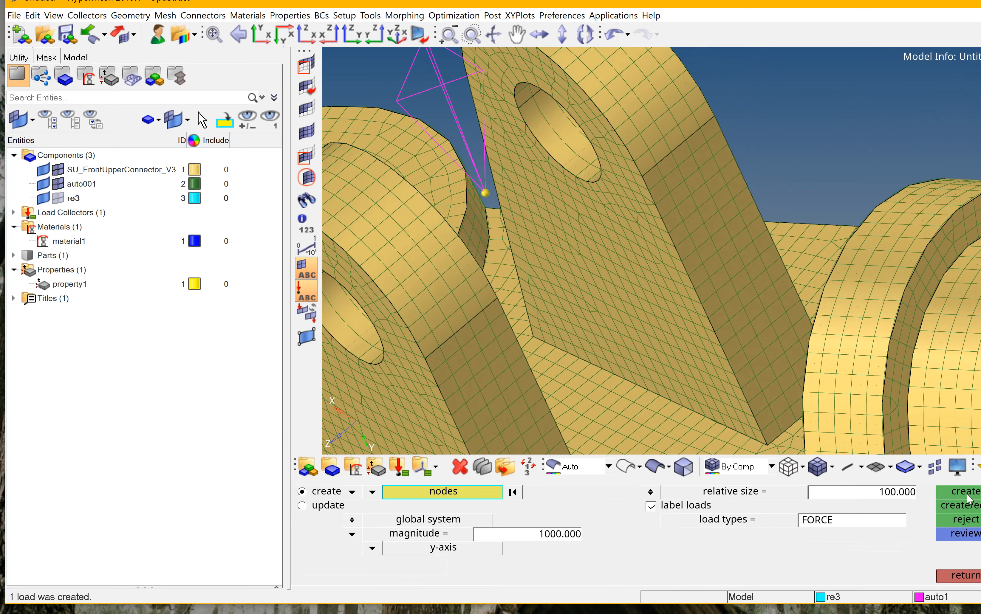
pyautogui.scroll(-5, 657, 218)
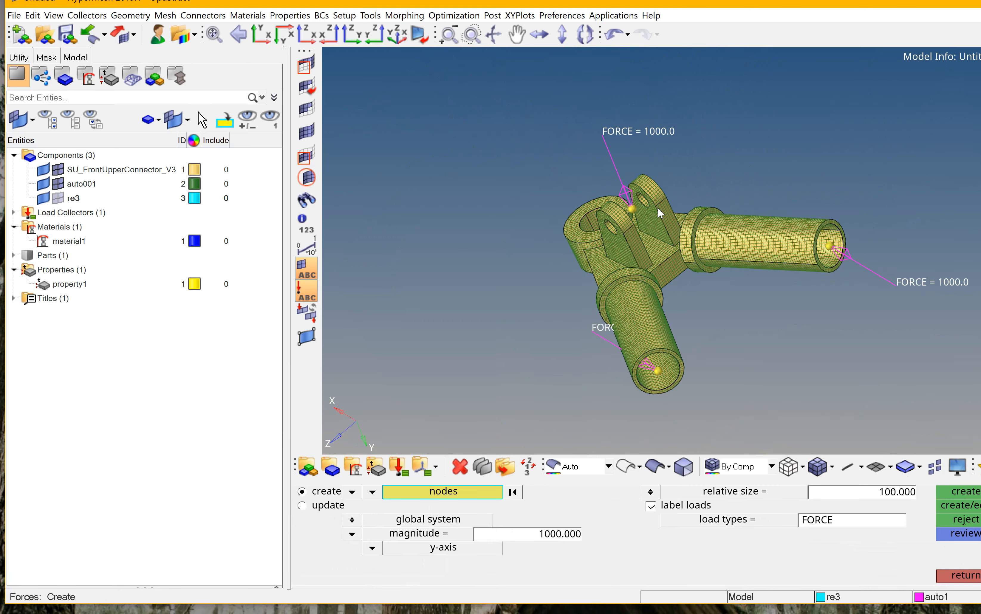
pyautogui.scroll(-3, 657, 208)
pyautogui.keyDown('ctrl'); pyautogui.moveTo(707, 272); pyautogui.dragTo(616, 212); pyautogui.keyUp('ctrl')
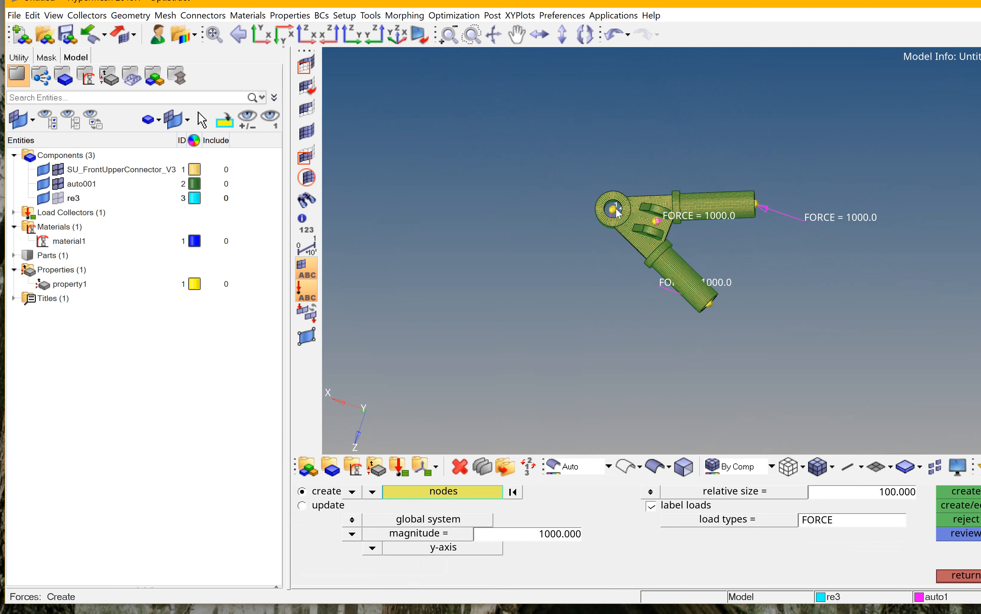
pyautogui.scroll(4, 617, 212)
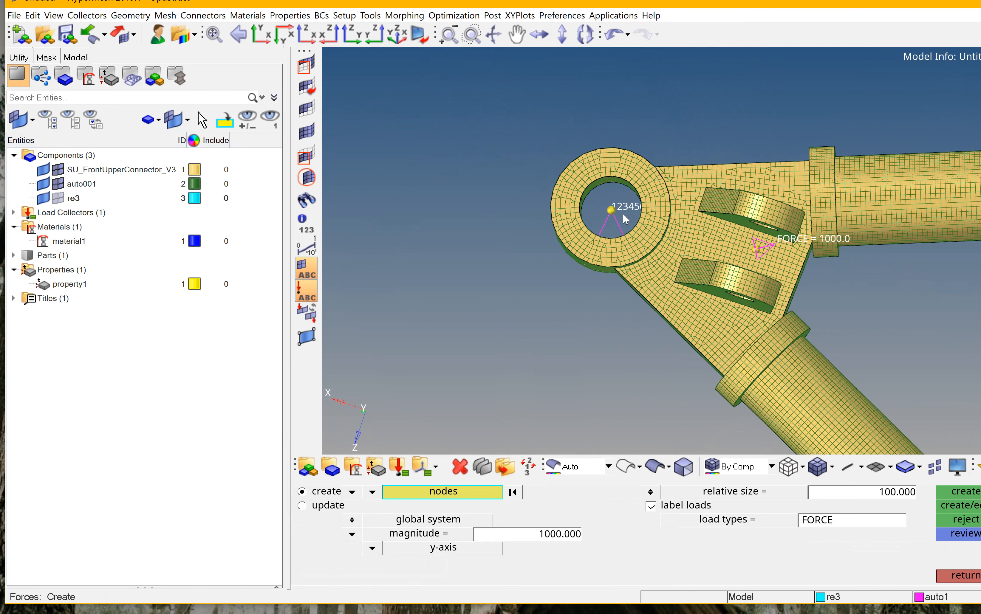
pyautogui.click(977, 576)
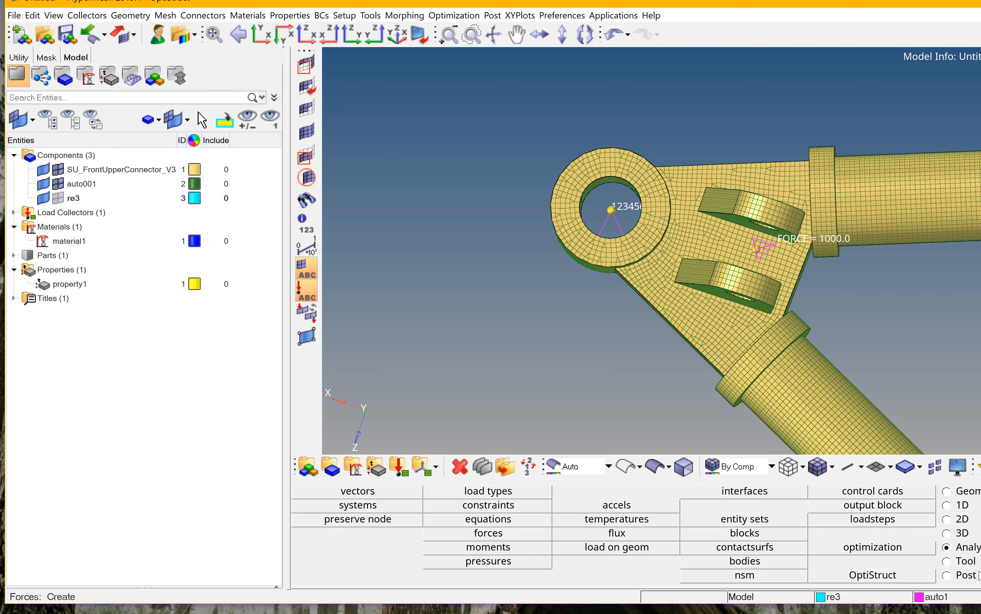
# Undo the last two load creations.
pyautogui.click(18, 216)
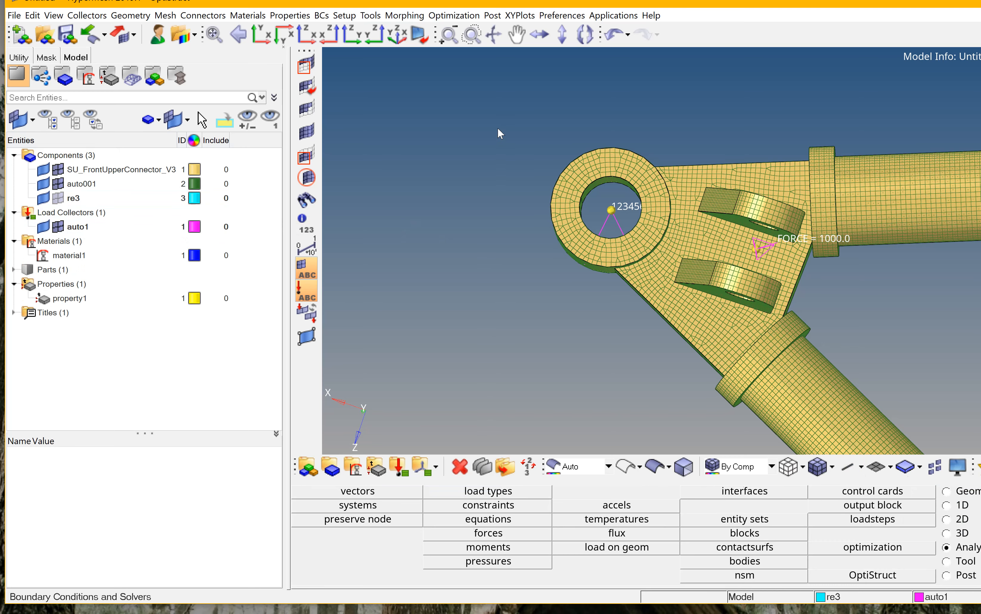
pyautogui.keyDown('ctrl'); pyautogui.moveTo(498, 127); pyautogui.dragTo(422, 207); pyautogui.keyUp('ctrl')
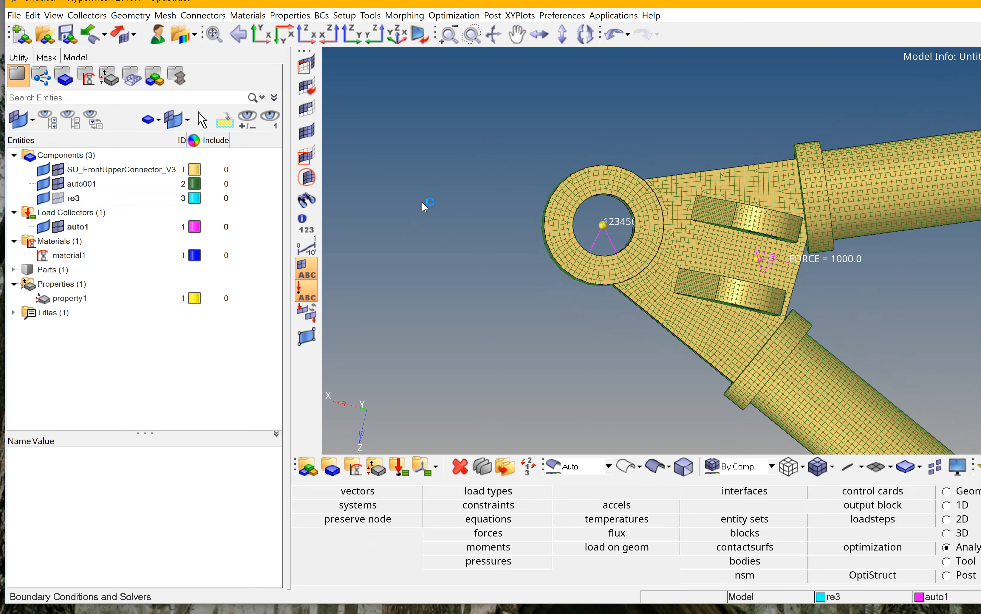
pyautogui.scroll(-5, 626, 188)
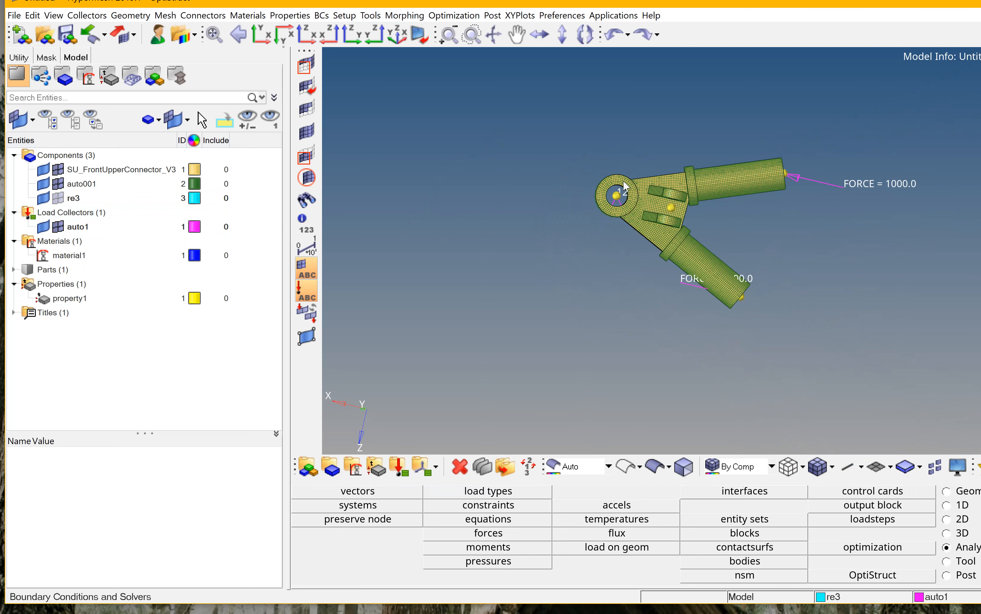
pyautogui.hotkey('ctrl', 'z')
pyautogui.hotkey('ctrl', 'z')
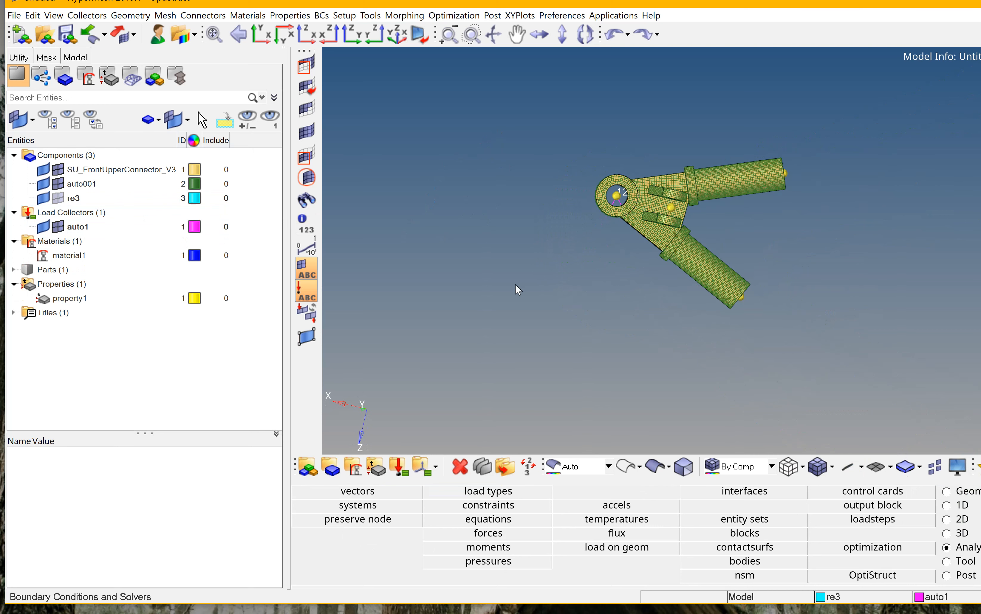
# Create a new load collector named f.
pyautogui.rightClick(240, 322)
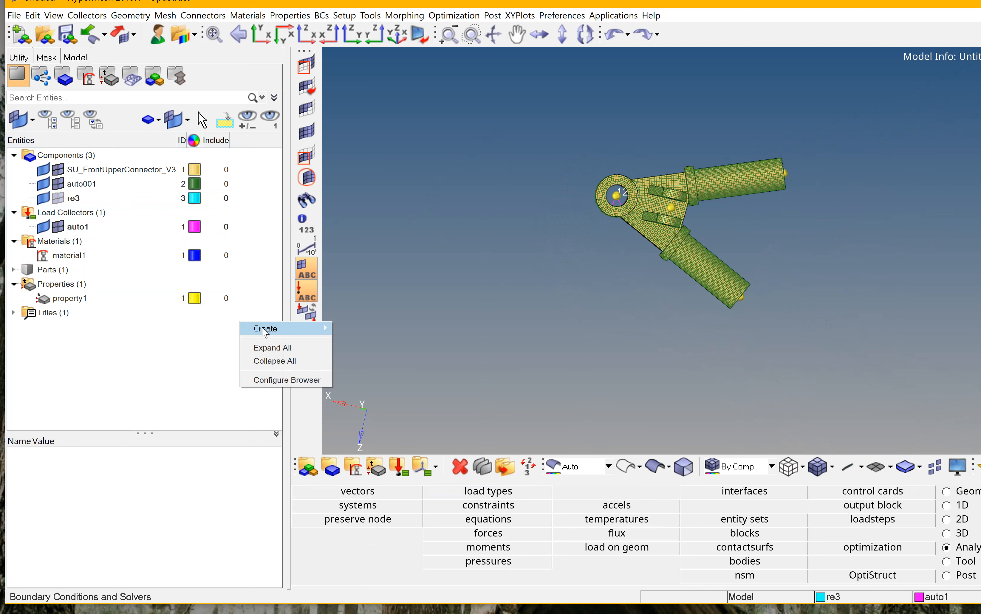
pyautogui.moveTo(265, 329)
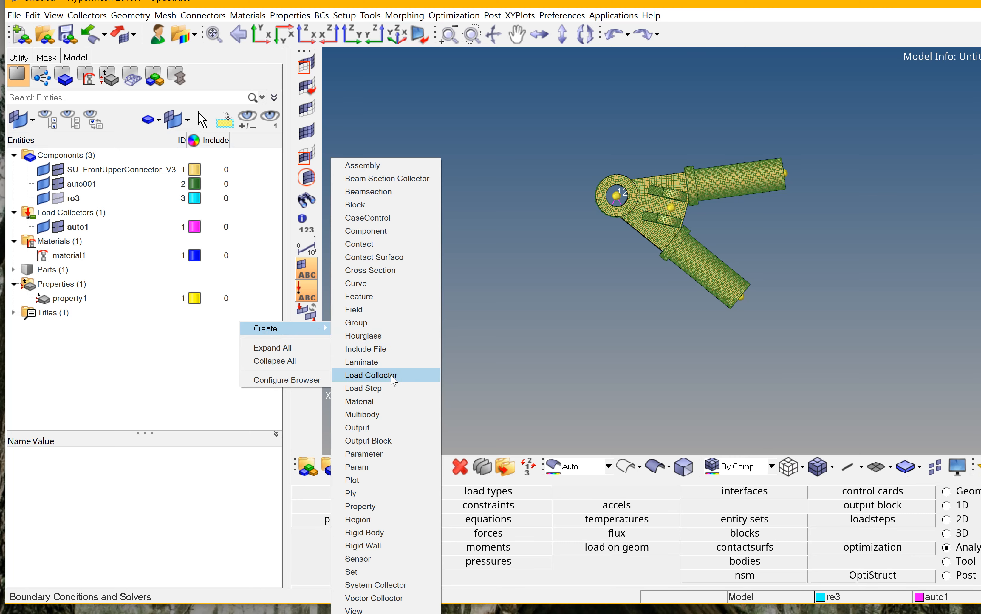
pyautogui.click(370, 375)
pyautogui.write('f')
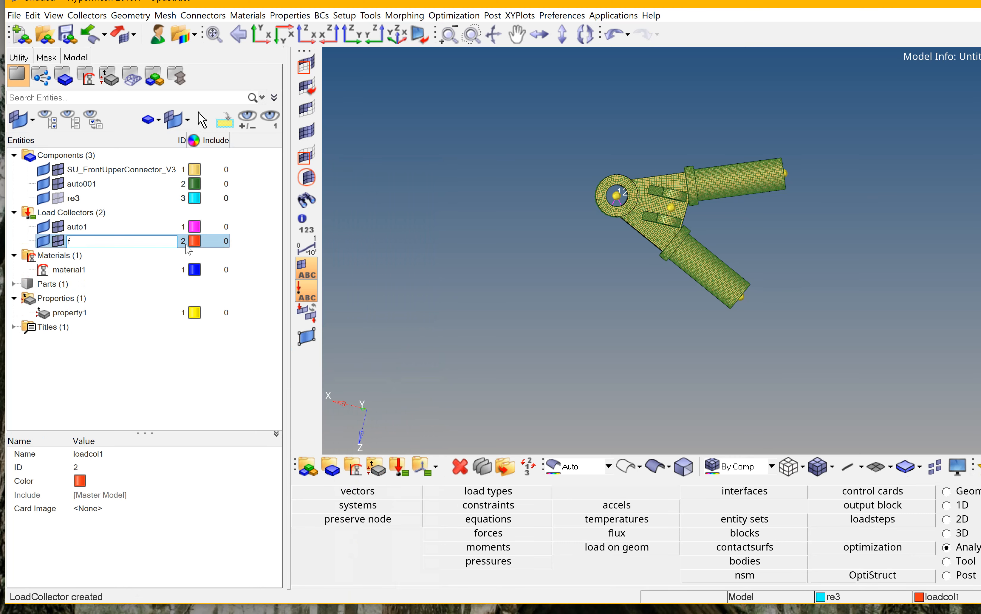
pyautogui.press('Return')
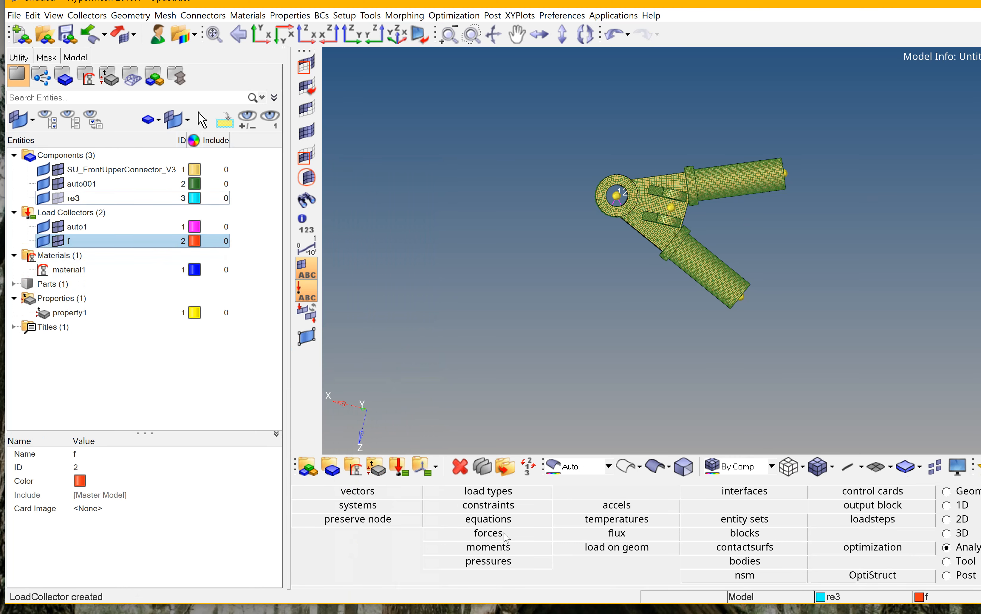
# Apply a 1000 force along the y-axis at the centre node between the clevis lugs.
pyautogui.click(489, 533)
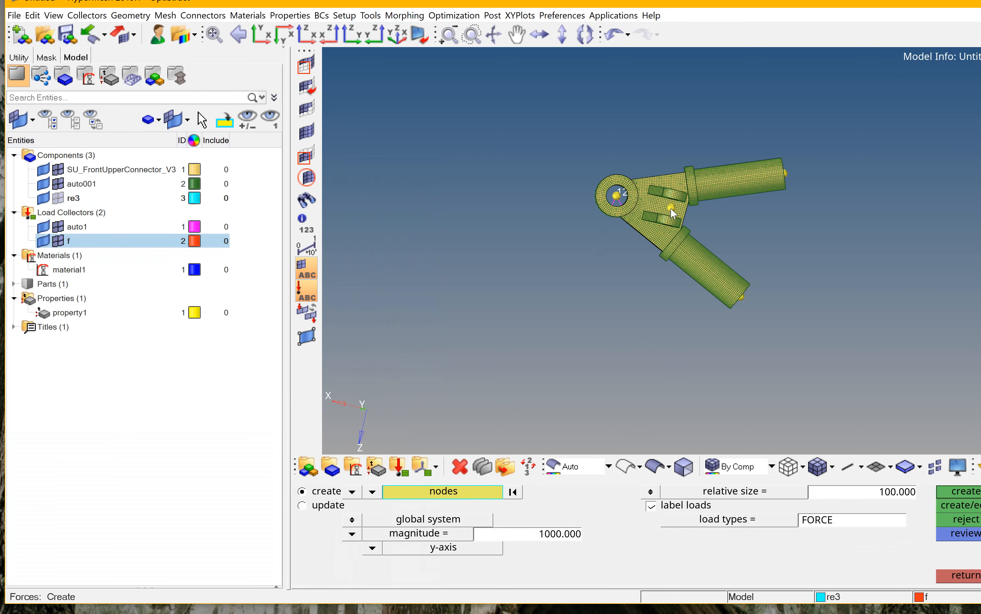
pyautogui.scroll(6, 671, 208)
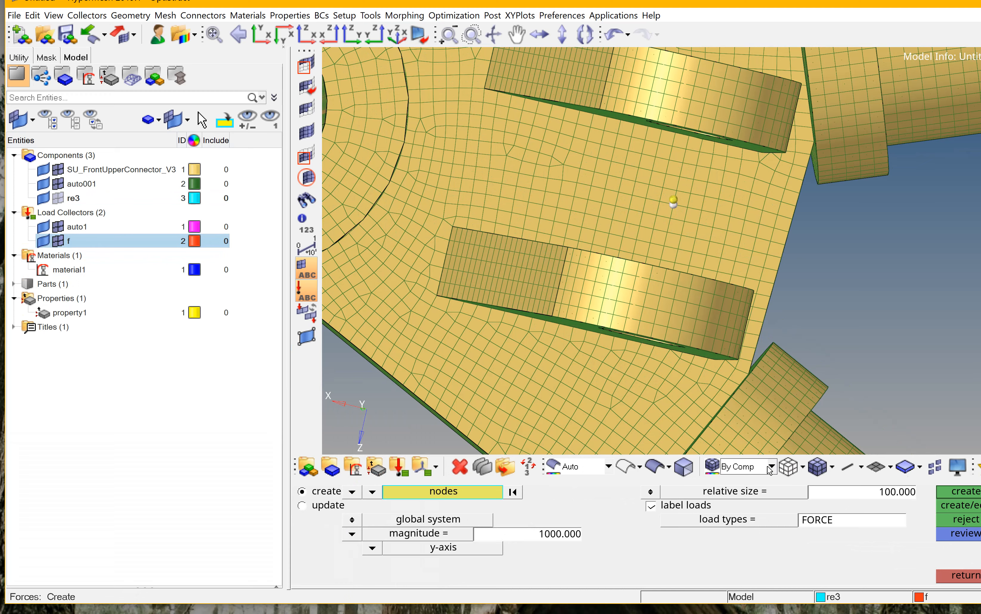
pyautogui.click(955, 576)
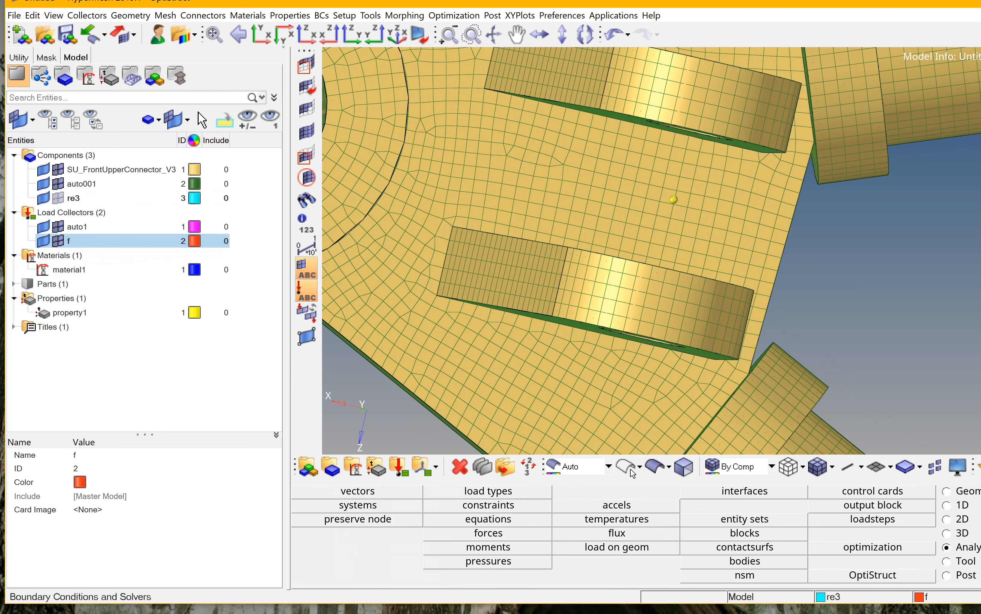
pyautogui.click(519, 536)
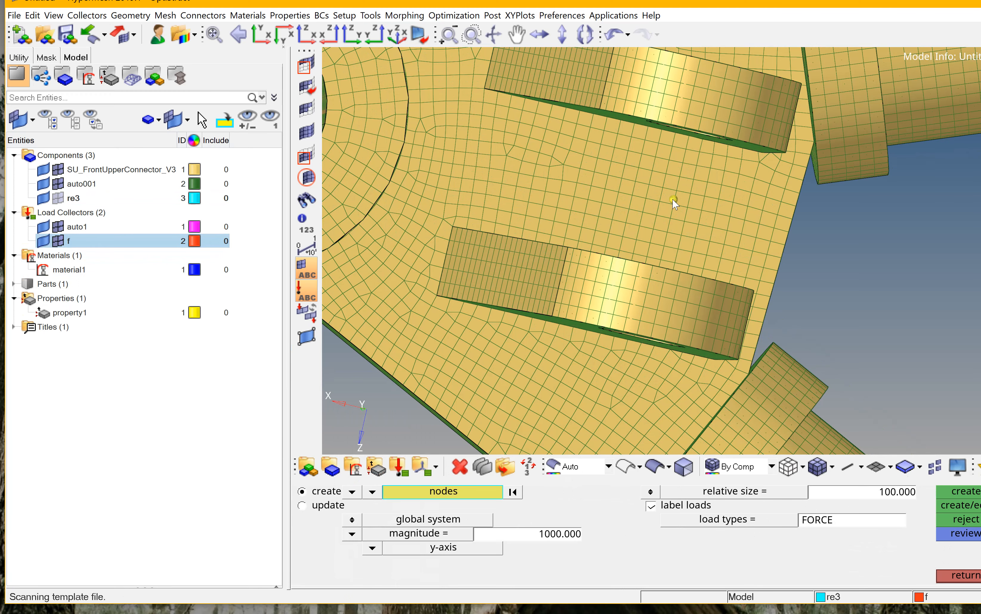
pyautogui.click(970, 492)
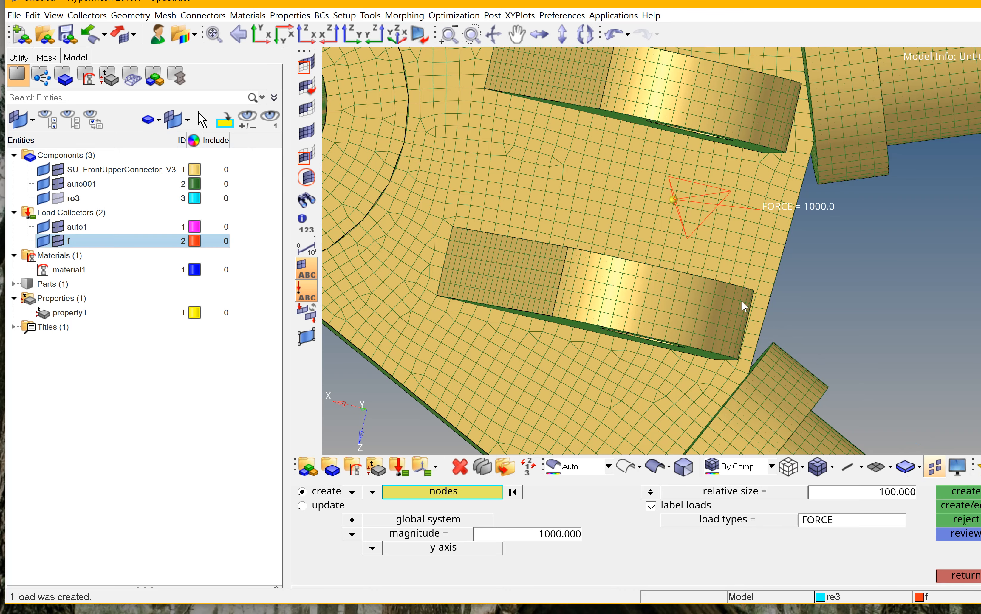
# Apply a 1000 force along the x-axis at the centre node of the straight tube's open end.
pyautogui.scroll(-5, 741, 300)
pyautogui.scroll(6, 820, 174)
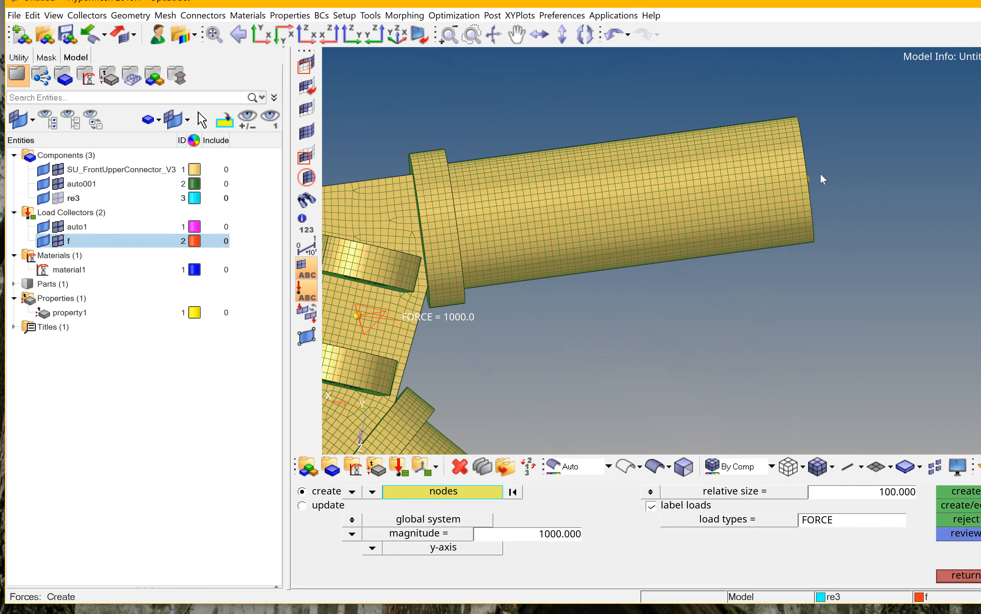
pyautogui.scroll(3, 825, 178)
pyautogui.keyDown('ctrl'); pyautogui.moveTo(826, 176); pyautogui.dragTo(667, 253); pyautogui.keyUp('ctrl')
pyautogui.scroll(6, 562, 237)
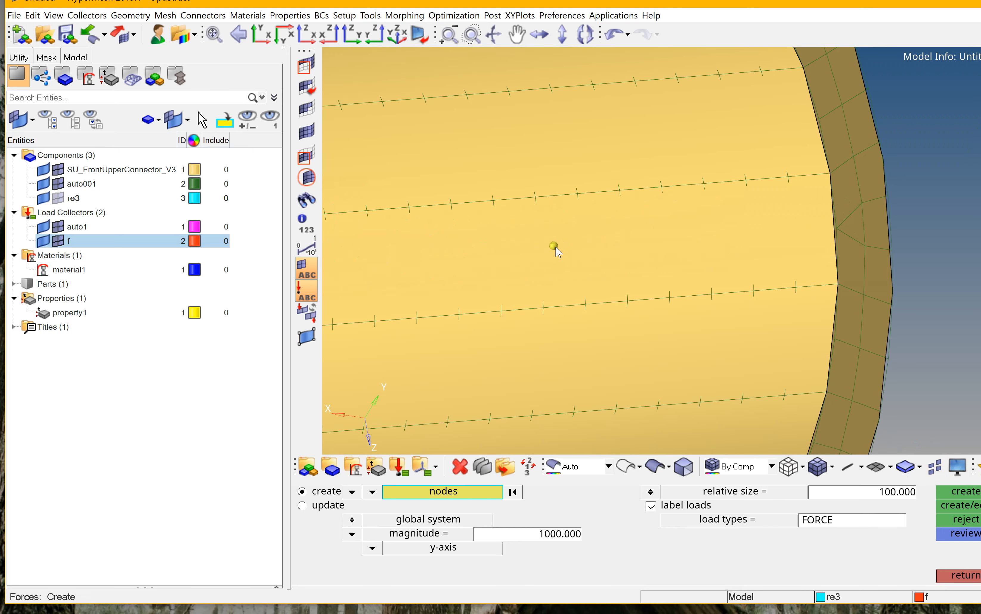
pyautogui.click(553, 246)
pyautogui.click(372, 548)
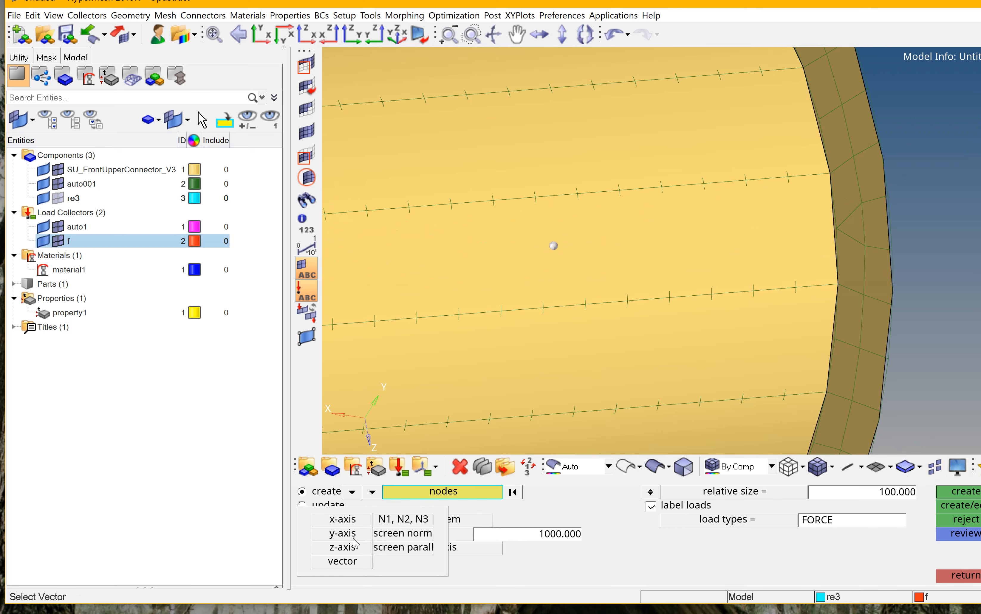
pyautogui.click(339, 520)
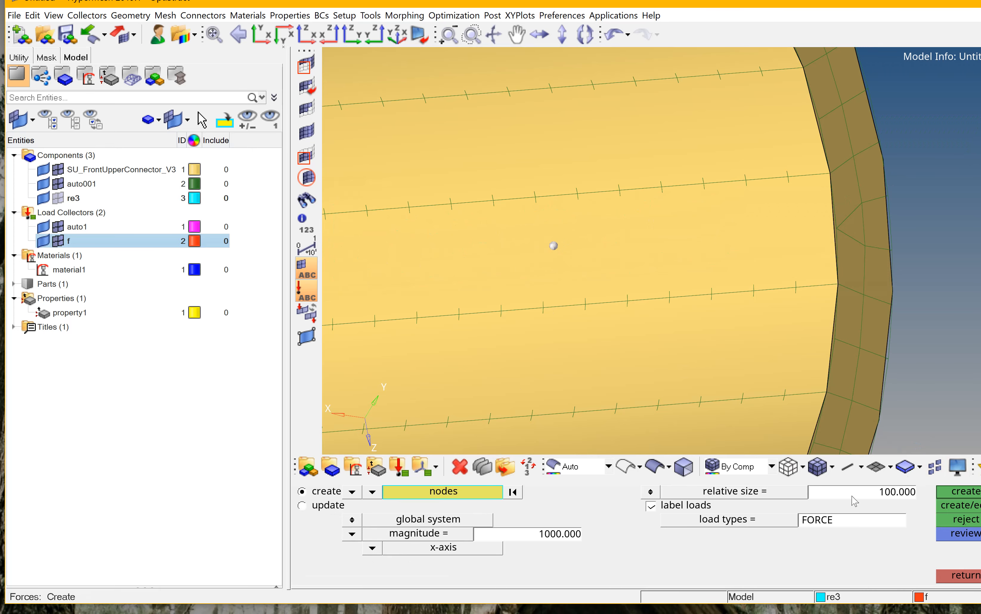
pyautogui.click(958, 492)
# Apply a -1000 force along the x-axis at the centre node of the angled tube's open end.
pyautogui.scroll(-6, 703, 208)
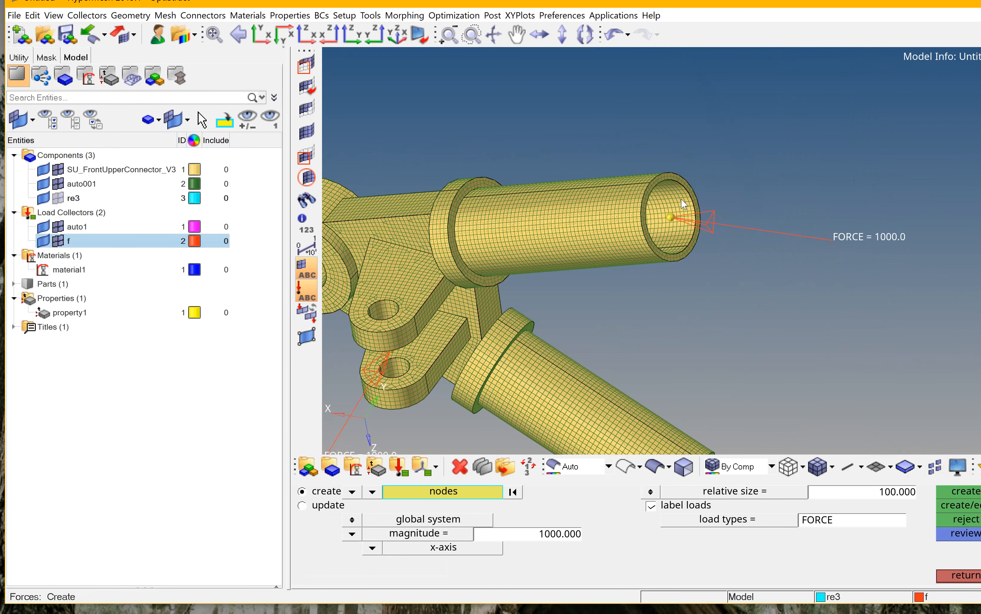
pyautogui.scroll(8, 687, 315)
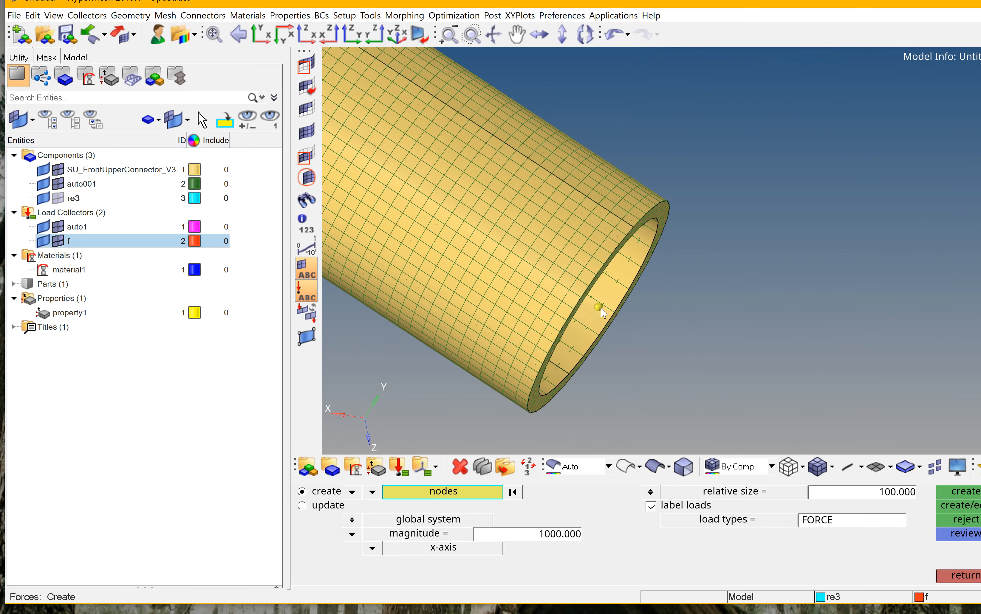
pyautogui.click(599, 308)
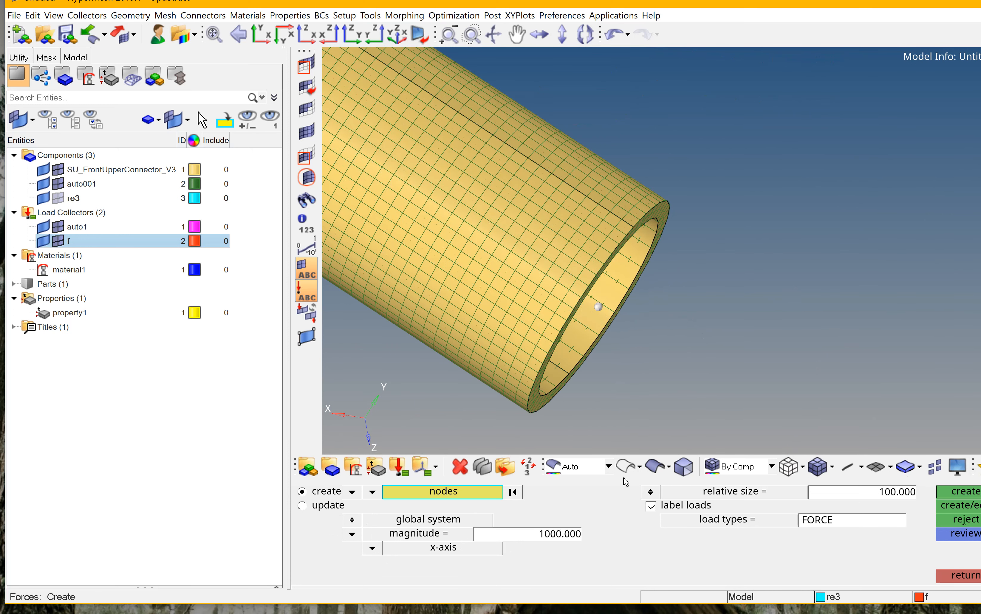
pyautogui.click(544, 536)
pyautogui.click(540, 538)
pyautogui.write('-')
pyautogui.click(967, 492)
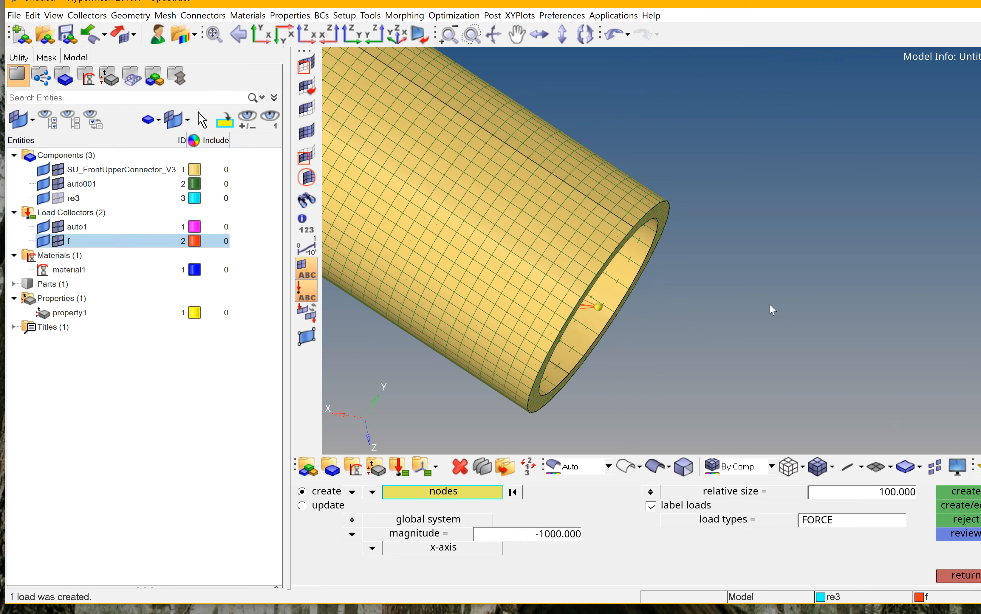
pyautogui.press('f')
pyautogui.keyDown('ctrl'); pyautogui.moveTo(770, 283); pyautogui.dragTo(526, 357); pyautogui.keyUp('ctrl')
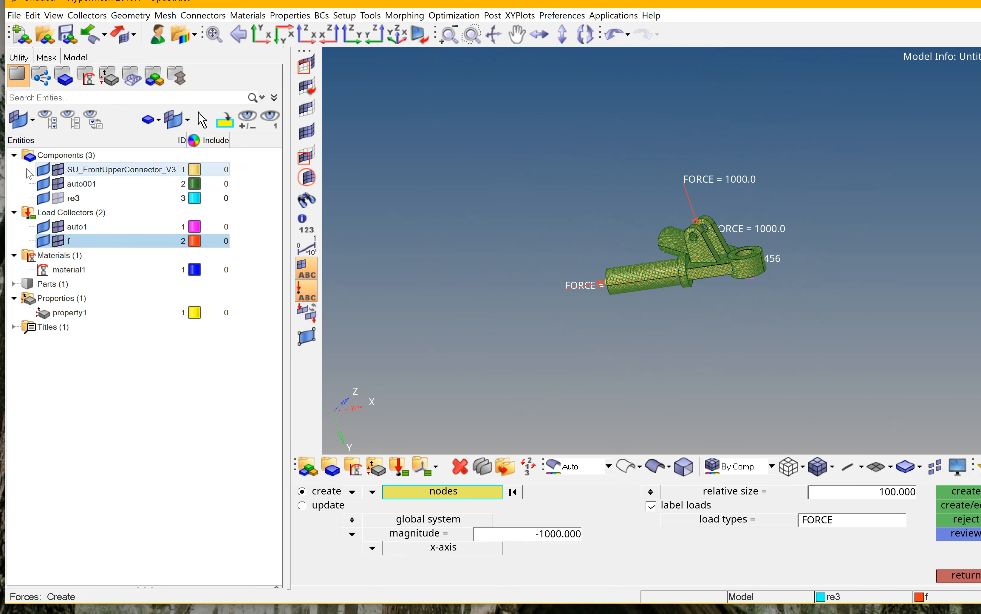
pyautogui.click(972, 581)
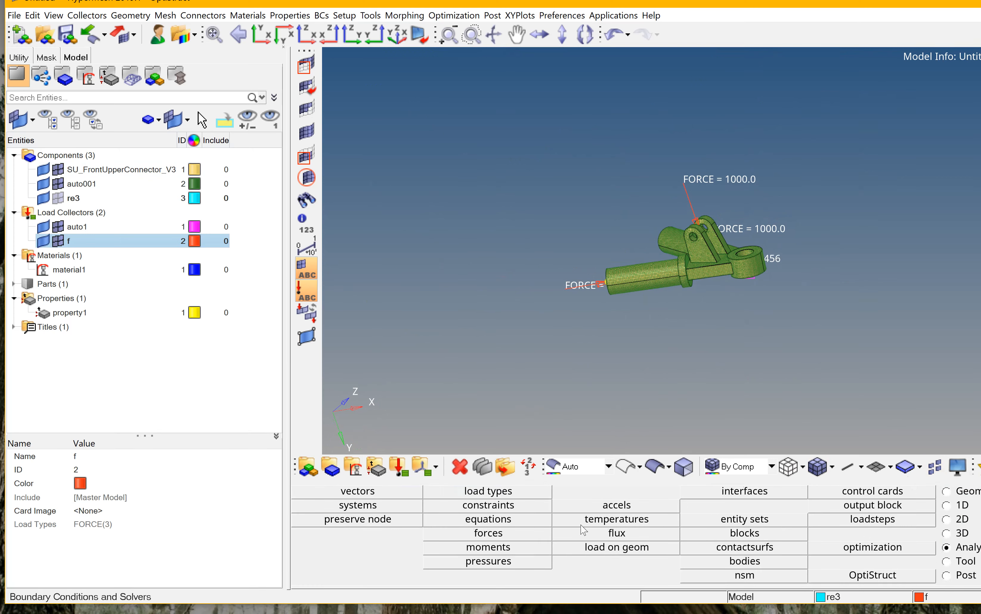
# Create a linear static load step named ssw using auto1 as the SPC collector and f as the LOAD collector.
pyautogui.click(916, 524)
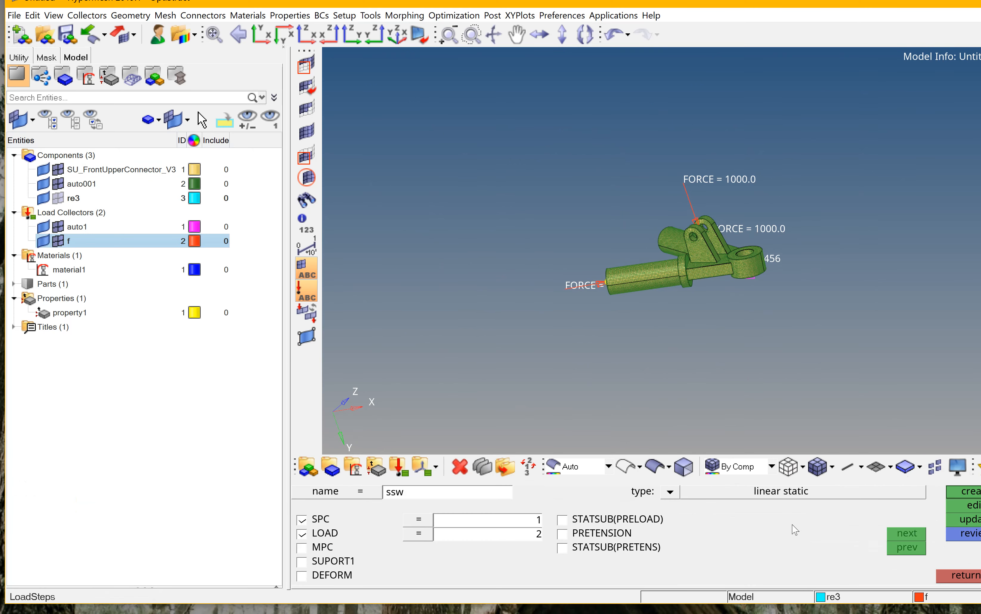
pyautogui.click(424, 522)
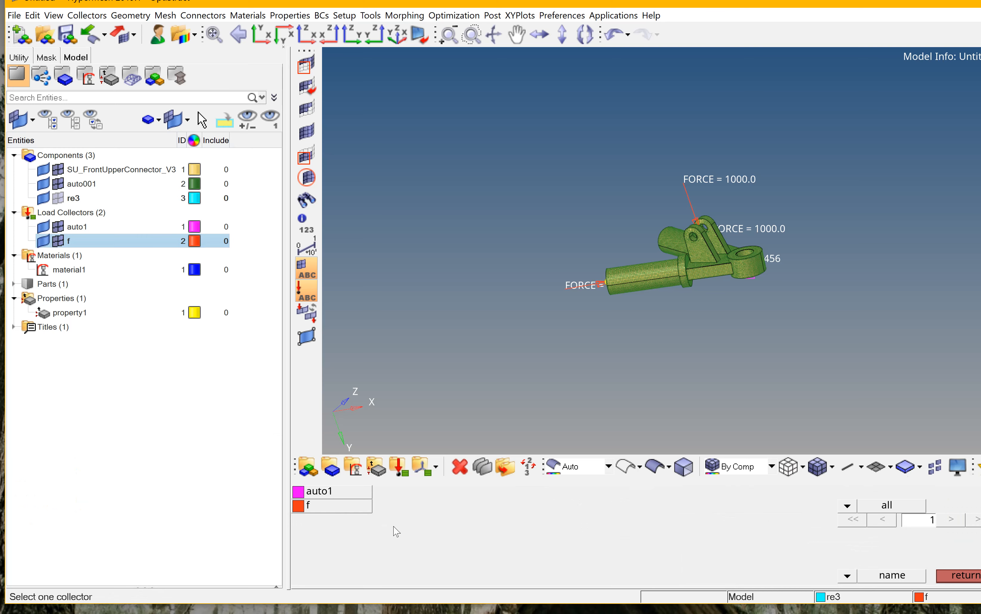
pyautogui.click(313, 492)
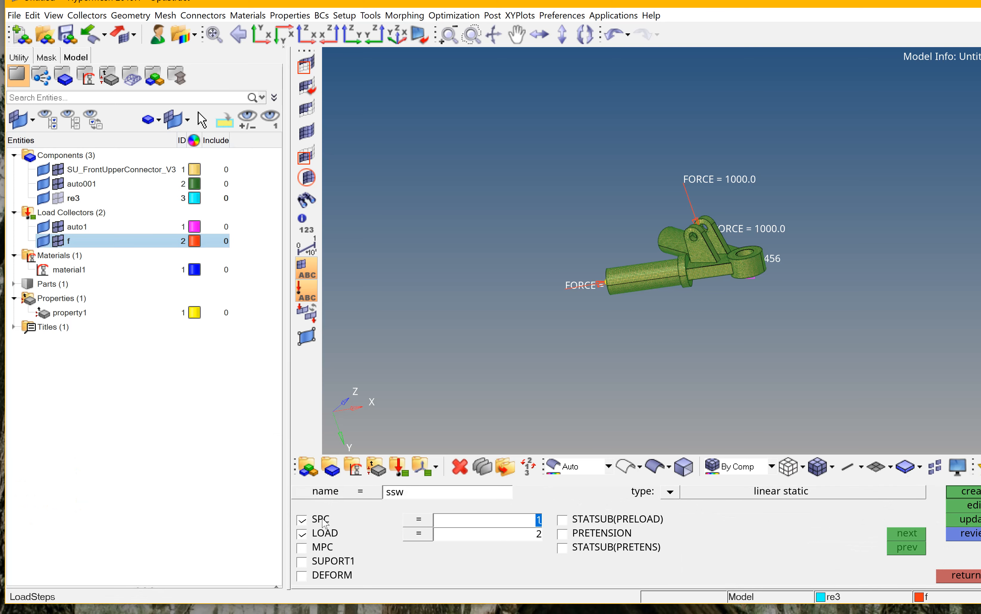
pyautogui.click(421, 537)
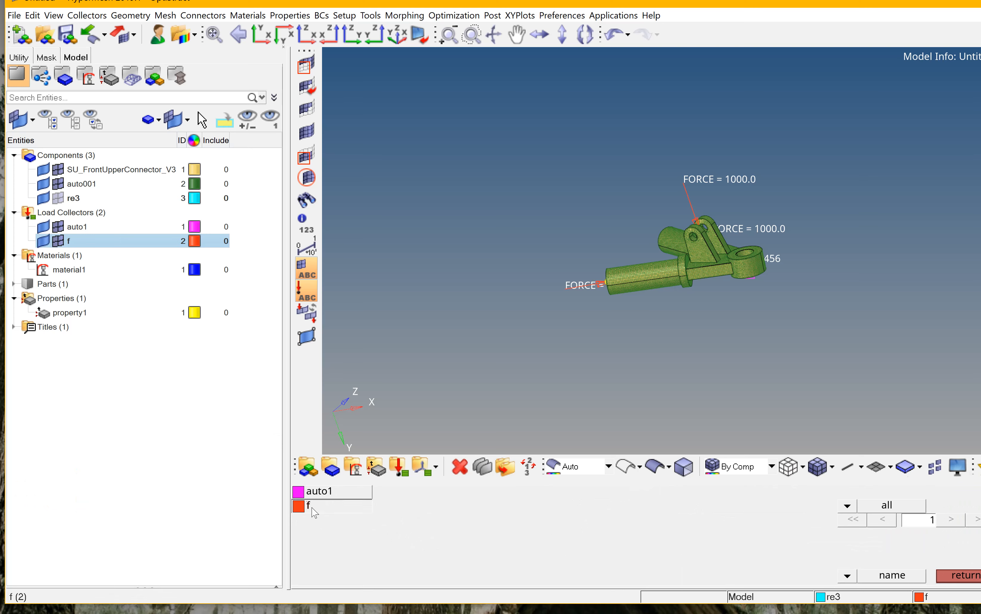
pyautogui.click(312, 507)
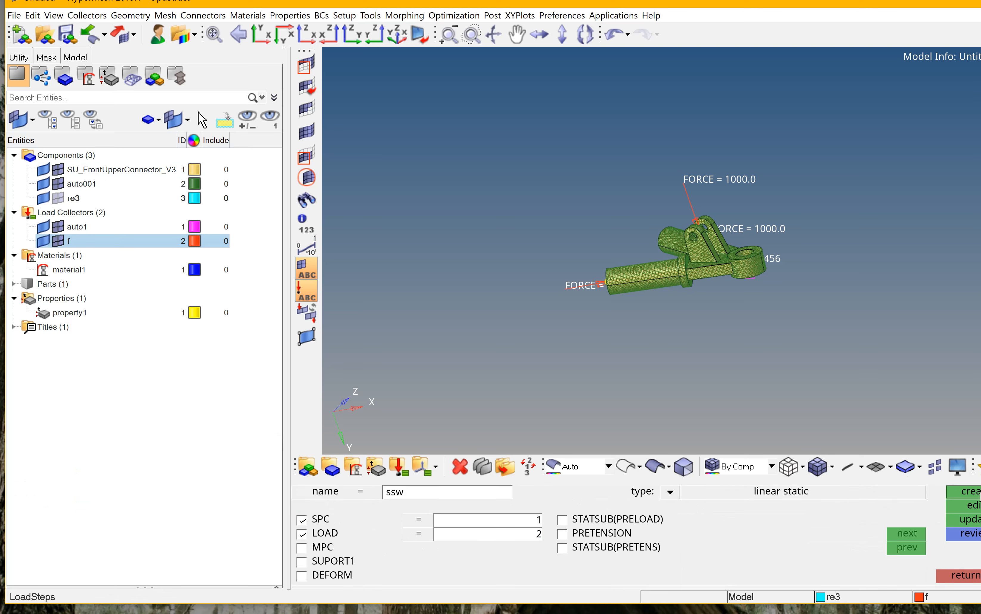
pyautogui.click(14, 256)
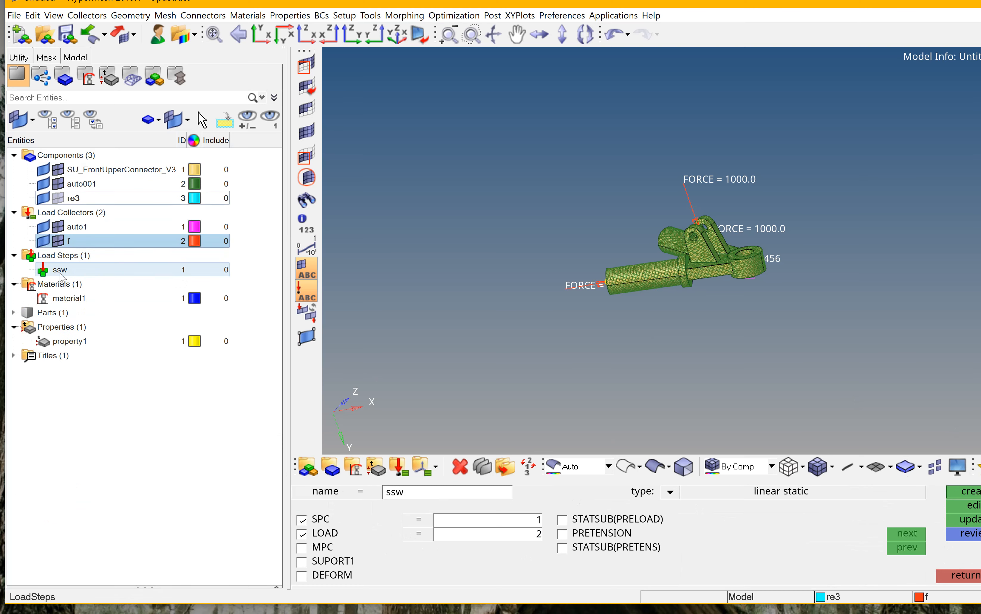
pyautogui.click(975, 576)
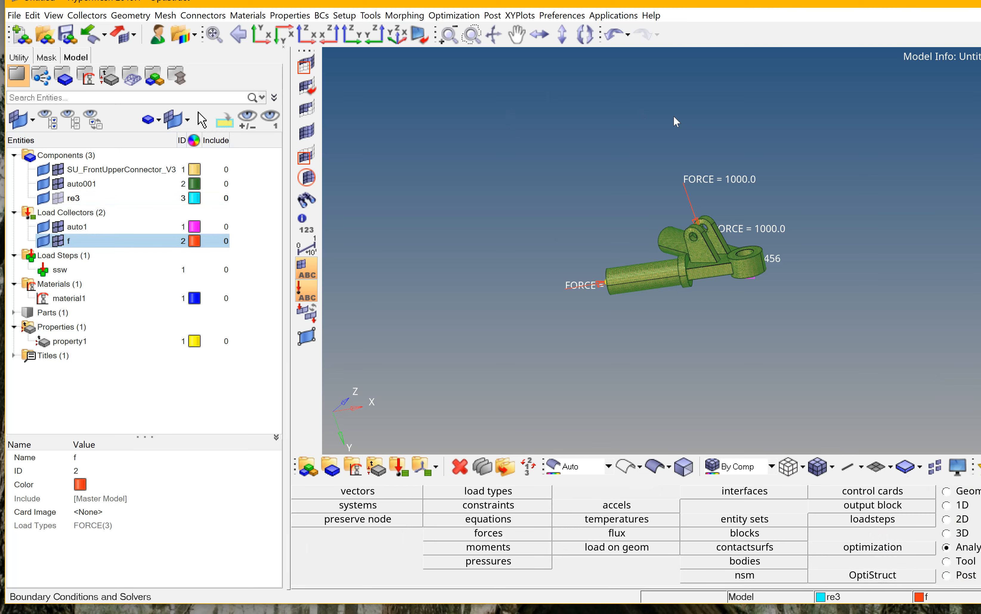
# Open the OptiStruct solver's input file save-as dialog and create a new folder in hypermesh try, naming it v.
pyautogui.click(896, 575)
pyautogui.click(855, 492)
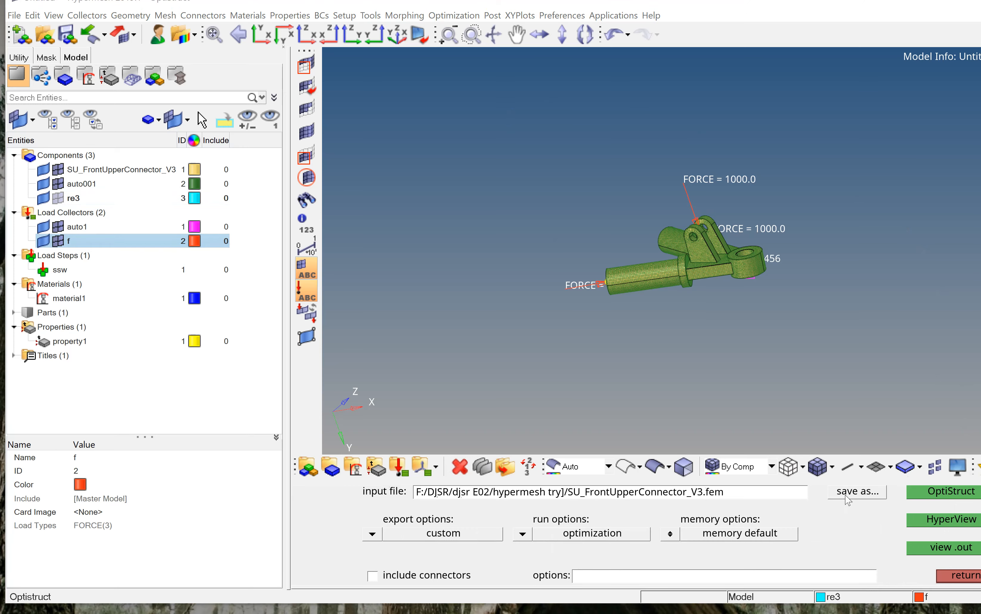
pyautogui.rightClick(344, 184)
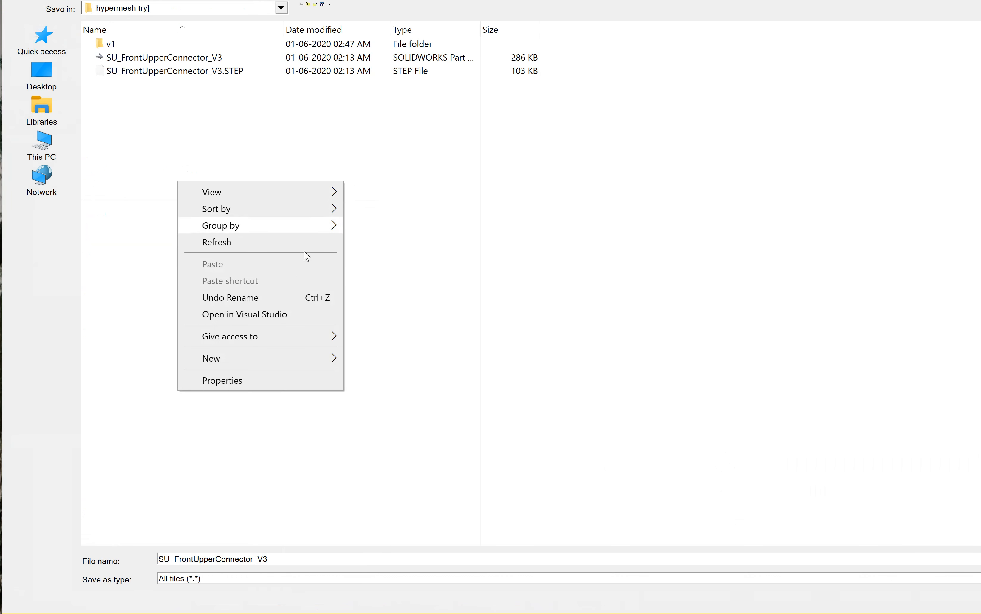
pyautogui.moveTo(276, 360)
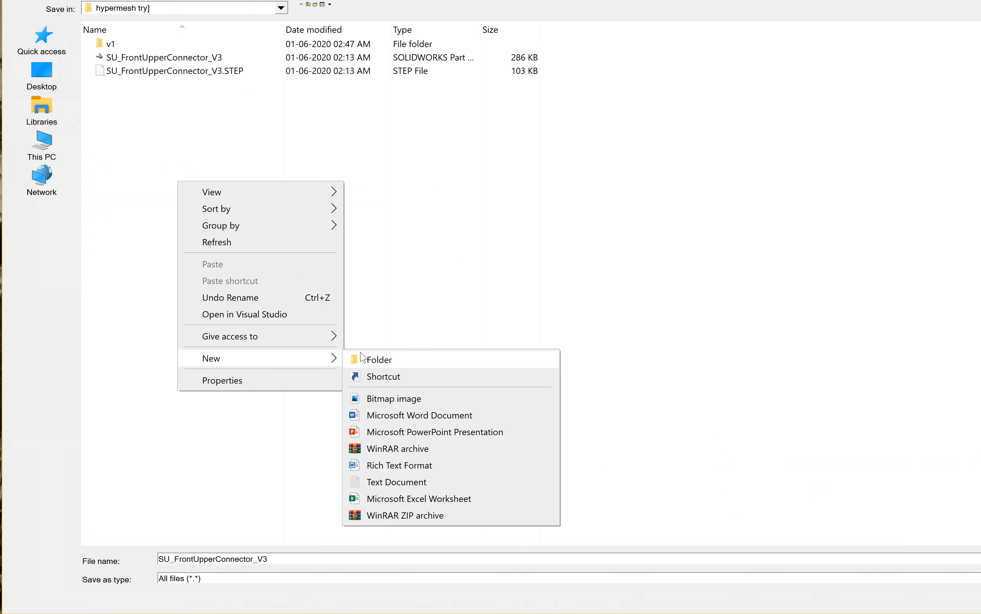
pyautogui.click(362, 356)
pyautogui.write('v')
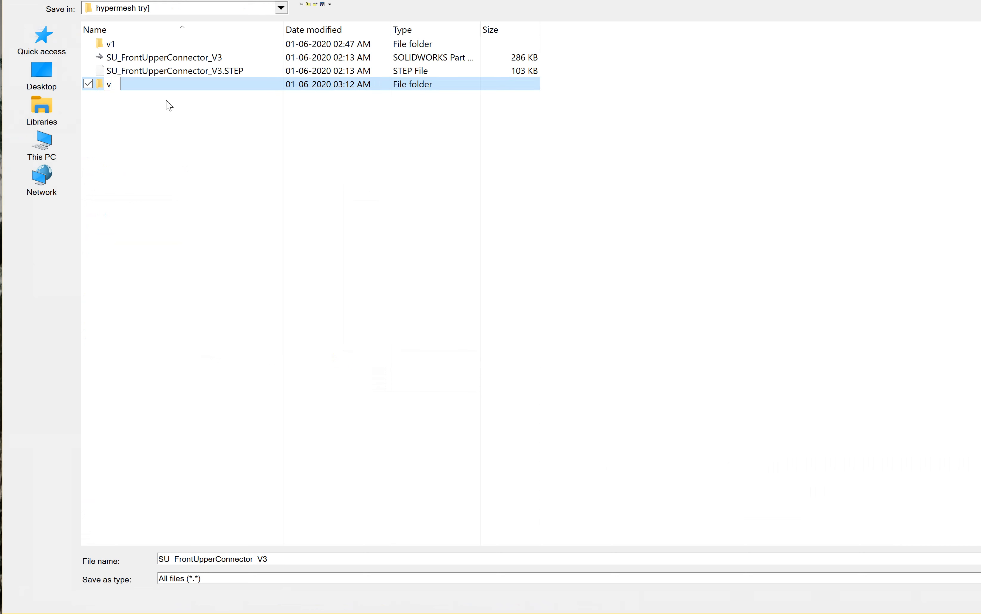